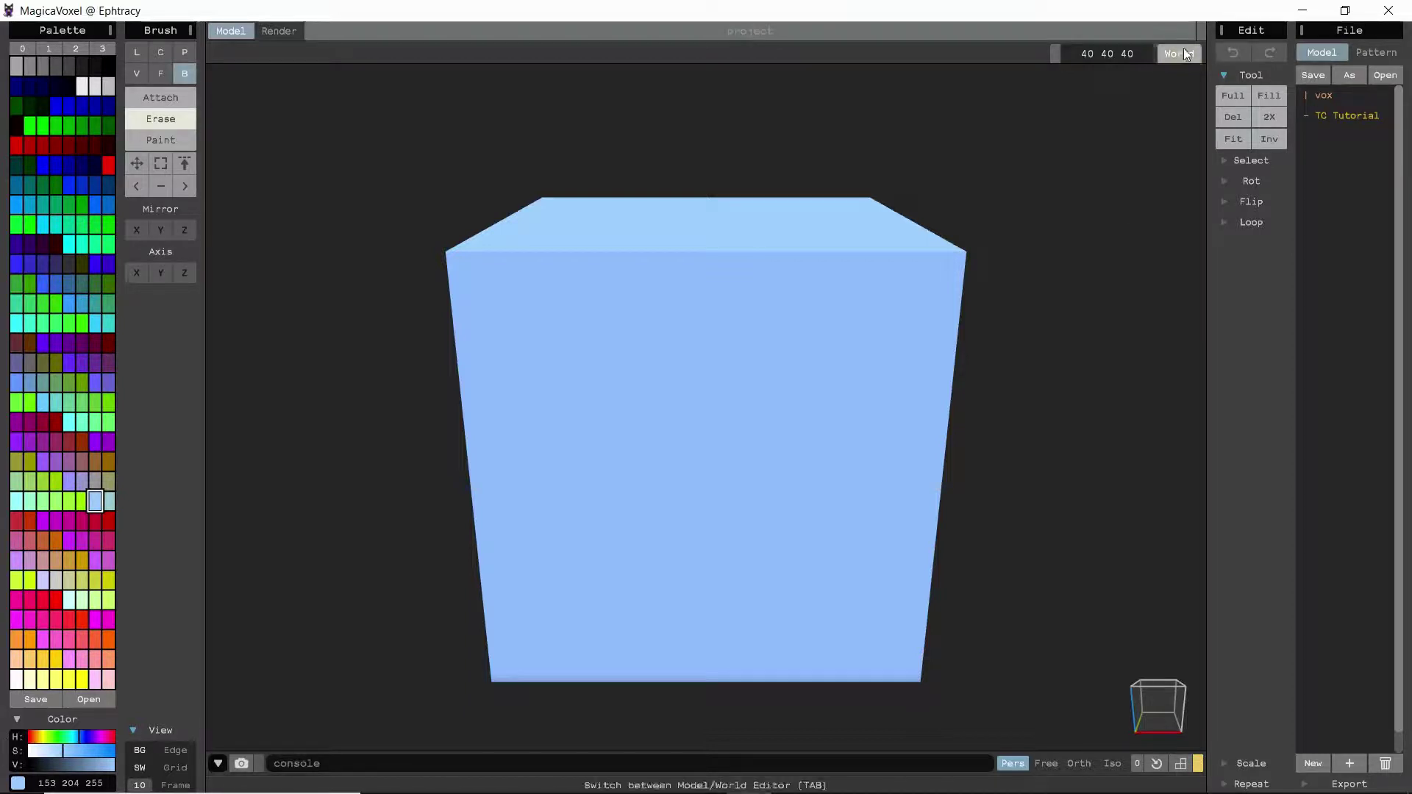
# Step: Set the model size to 10 35 10 and clear all voxels from the solid block
pyautogui.click(1140, 55)
pyautogui.write('10')
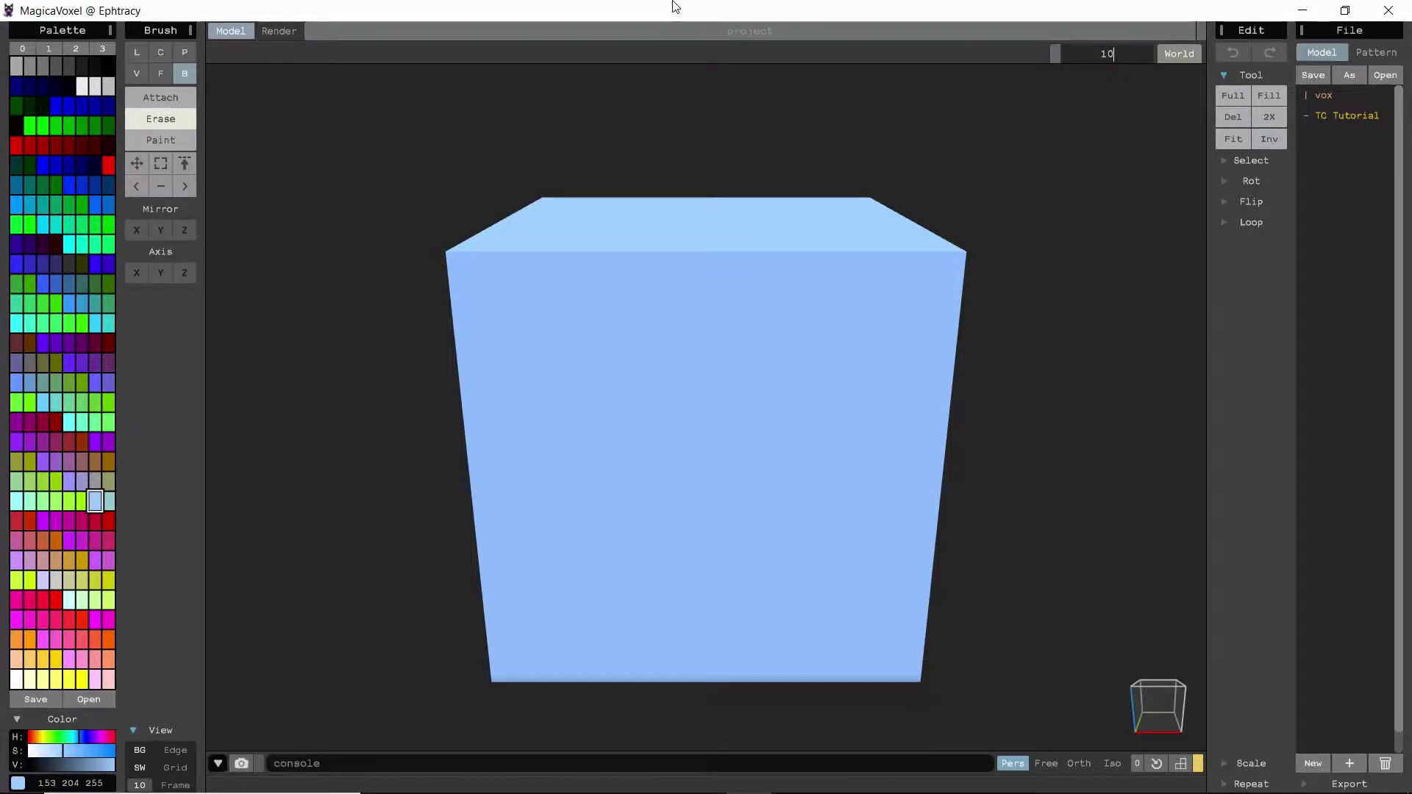
pyautogui.write(' 35 10')
pyautogui.press('Return')
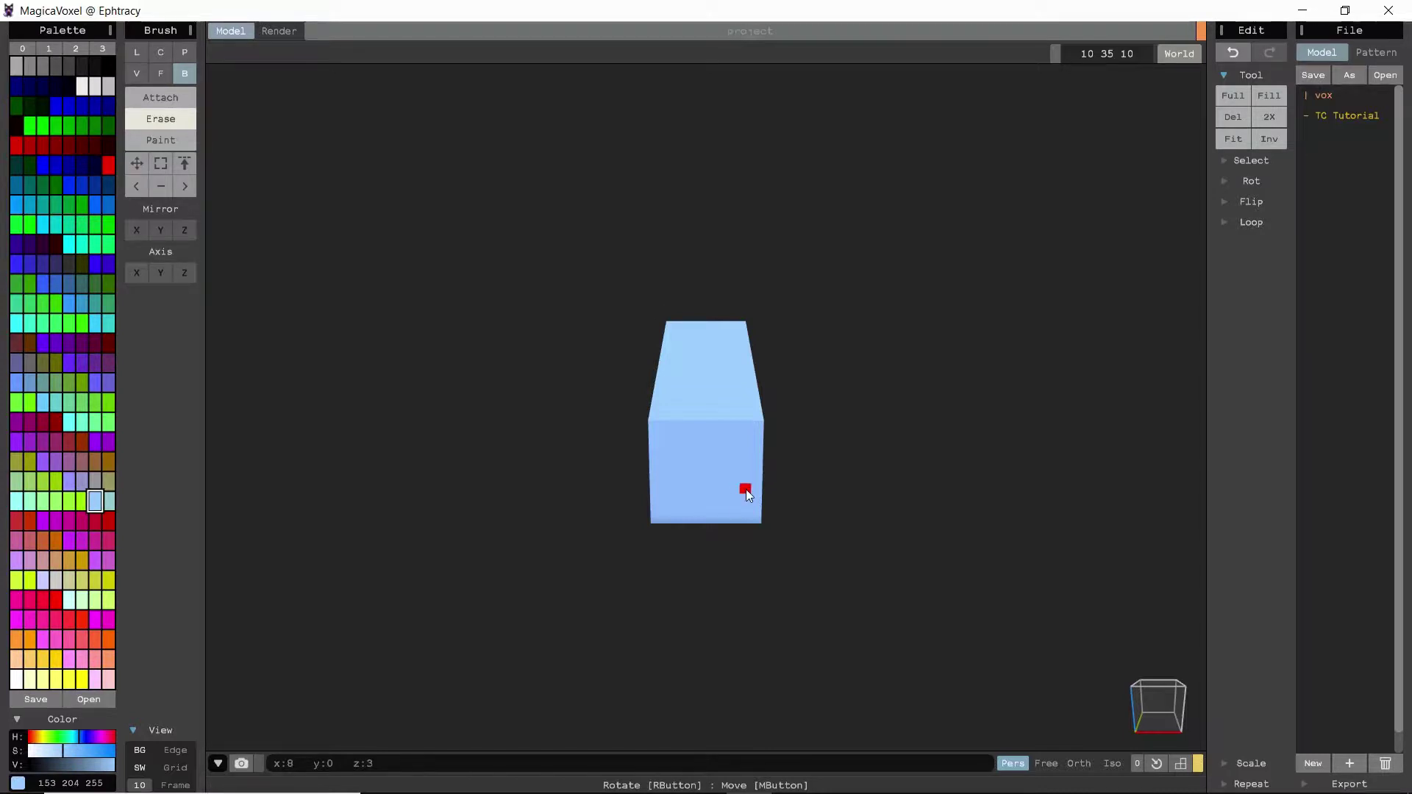
pyautogui.press('Delete')
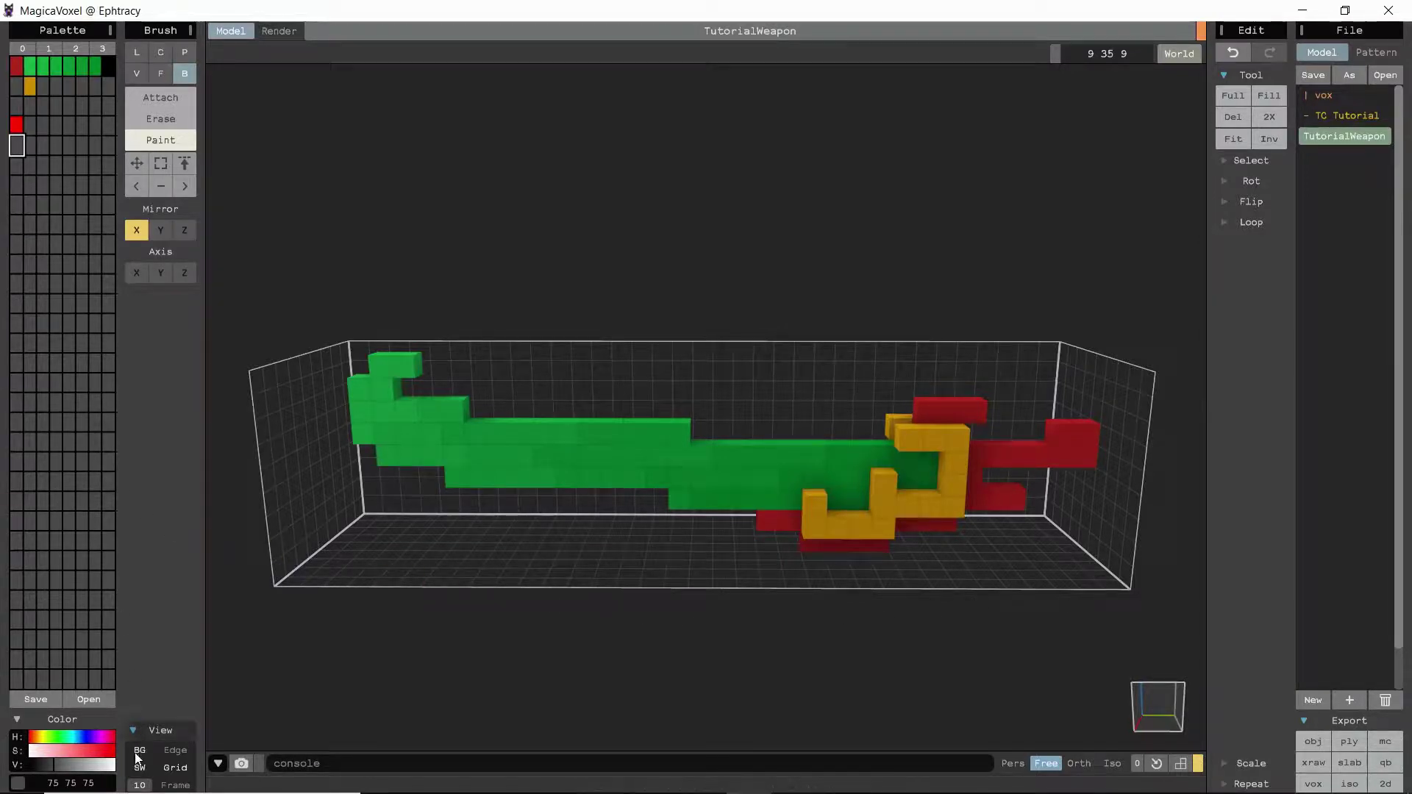
# Step: Set the selected palette colour to RGB 255 0 255 and paint one voxel in the middle of the weapon's red grip with it
pyautogui.click(106, 785)
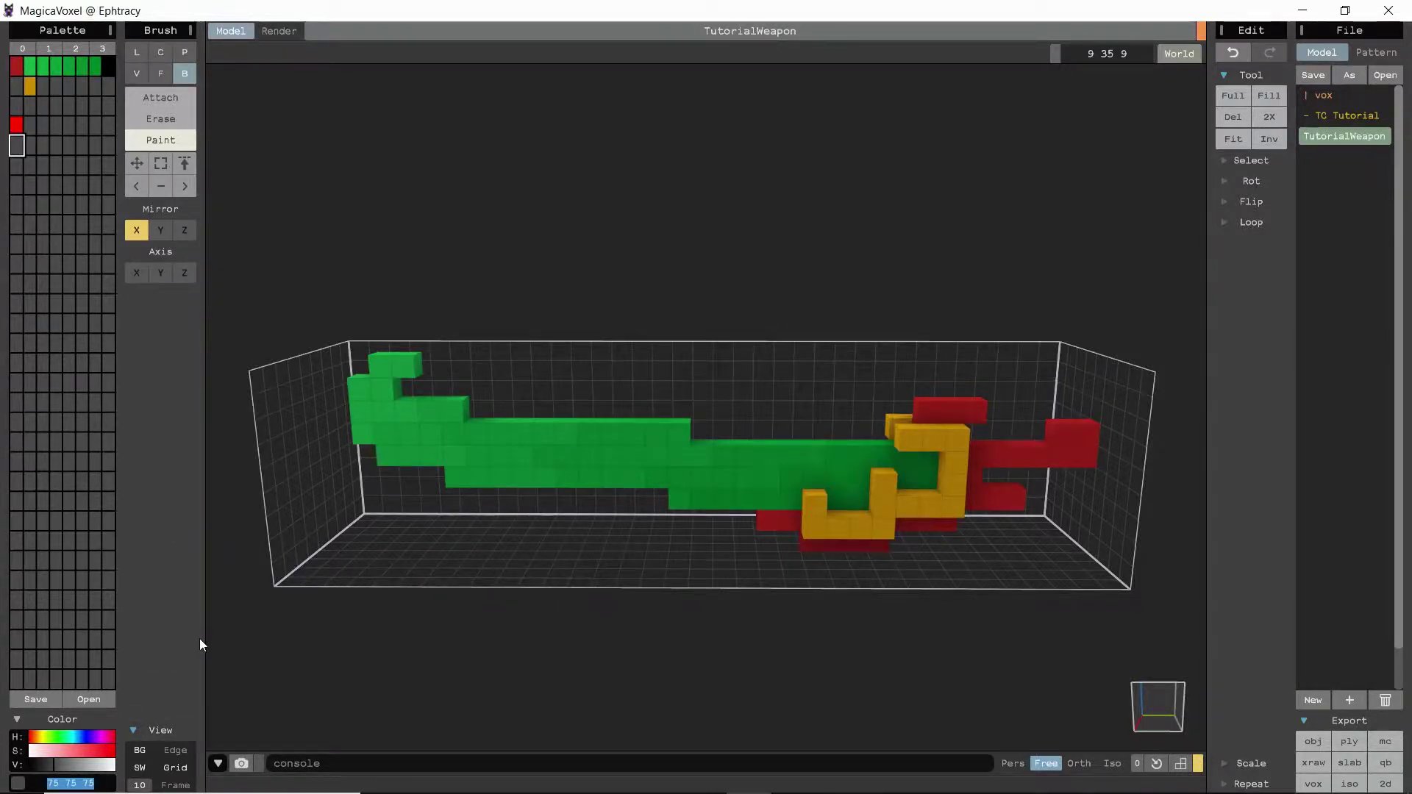
pyautogui.write('255 0 255')
pyautogui.press('Return')
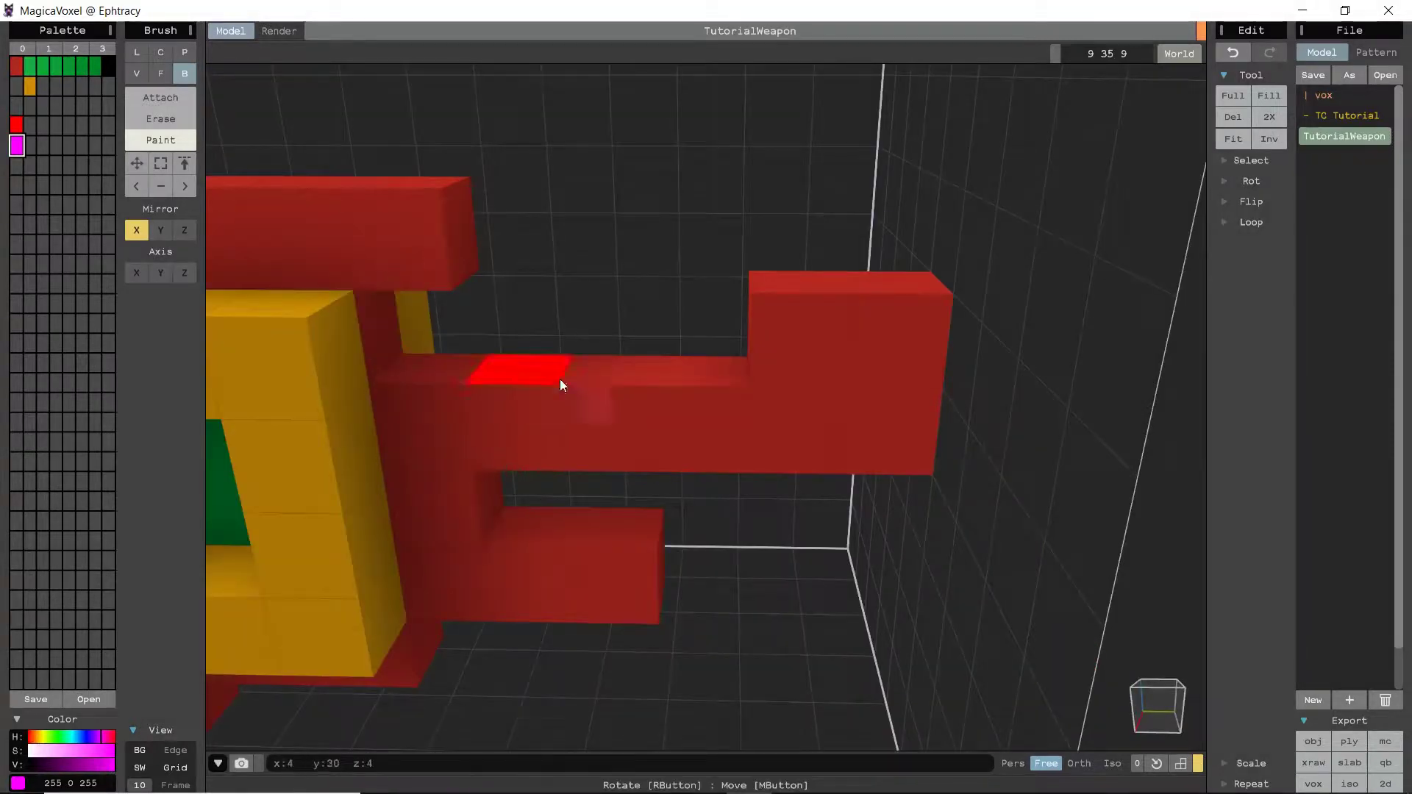
pyautogui.click(630, 419)
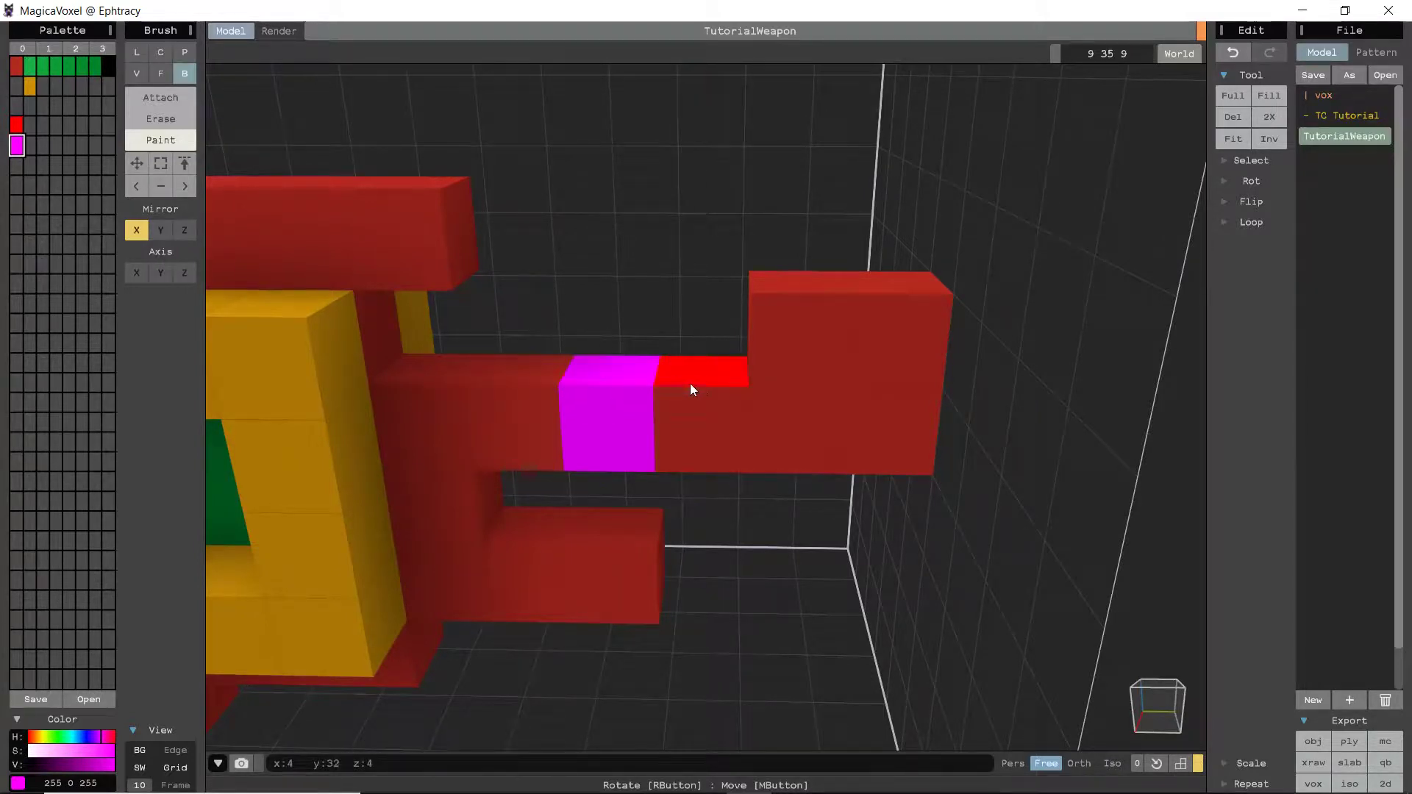
pyautogui.scroll(3, 600, 435)
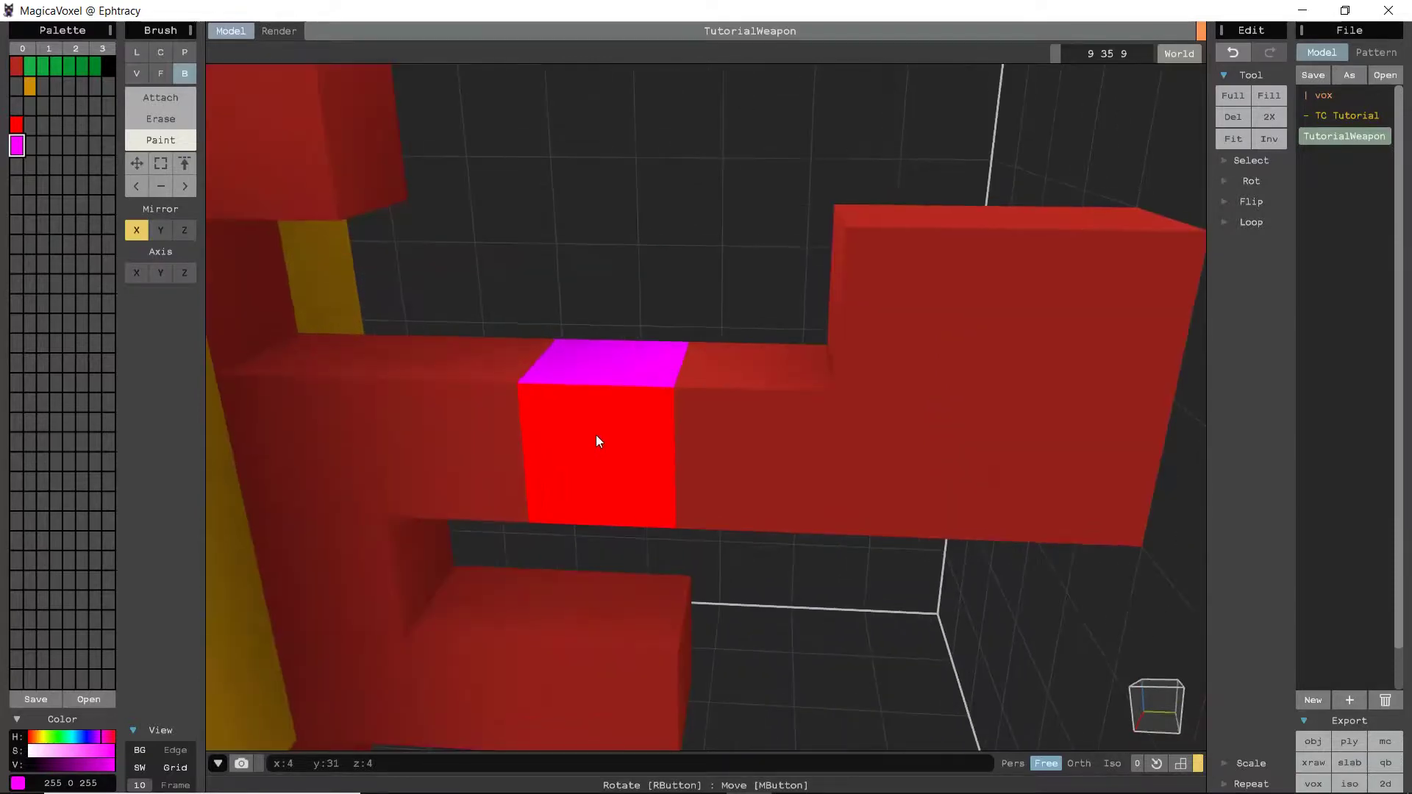
pyautogui.scroll(-5, 595, 434)
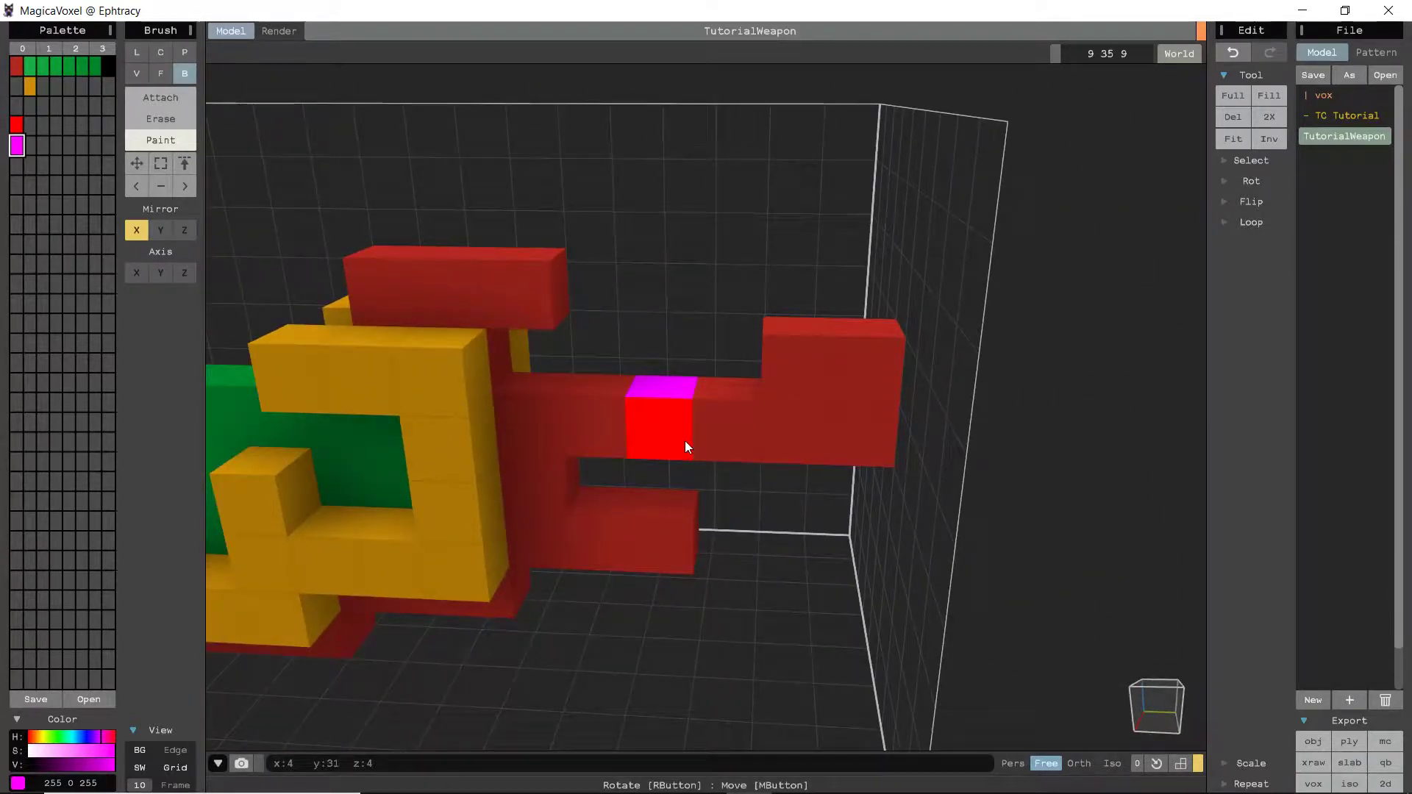
pyautogui.scroll(-5, 686, 440)
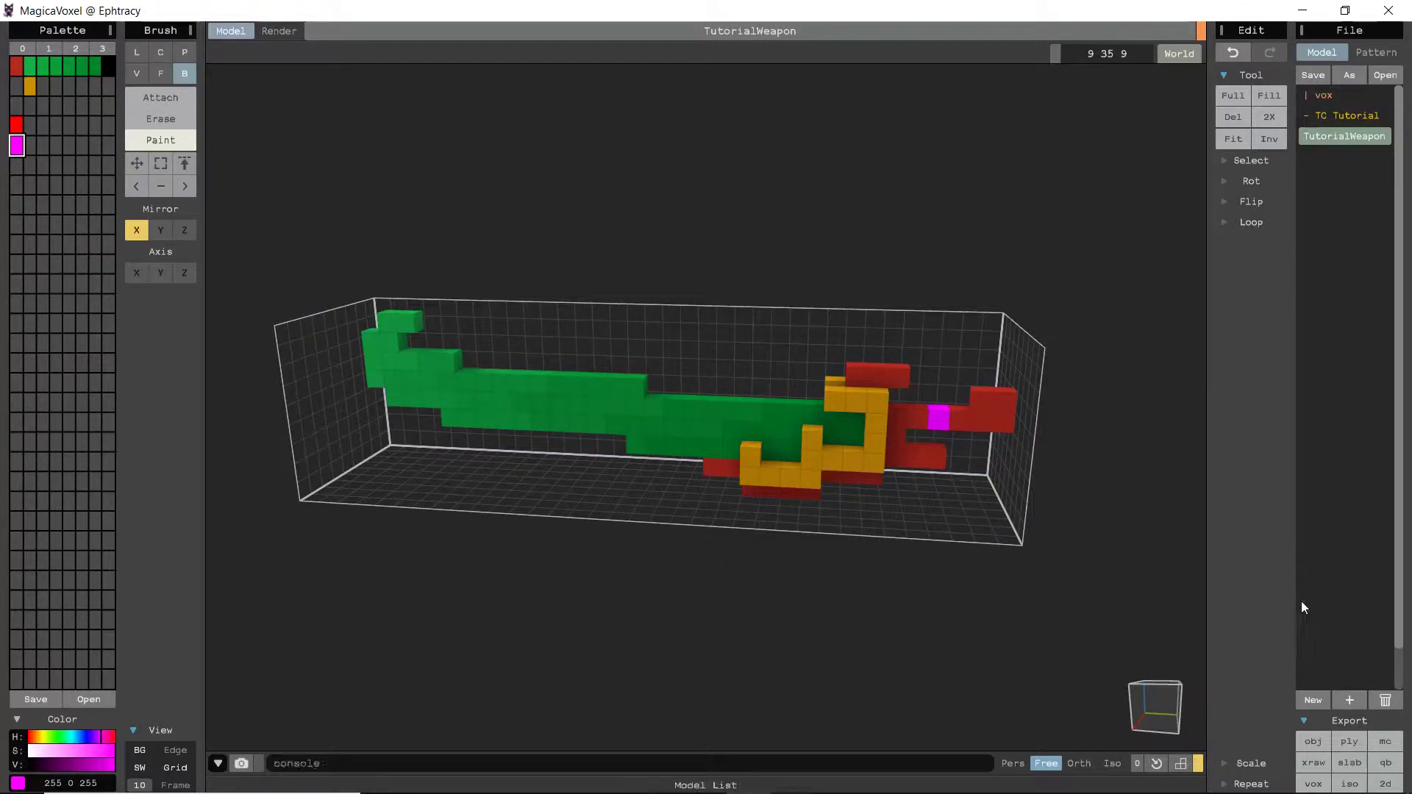
# Step: Export the weapon in qb format as TutorialWeapon.qb into the TC Tutorial Export folder
pyautogui.click(1339, 717)
pyautogui.click(1366, 790)
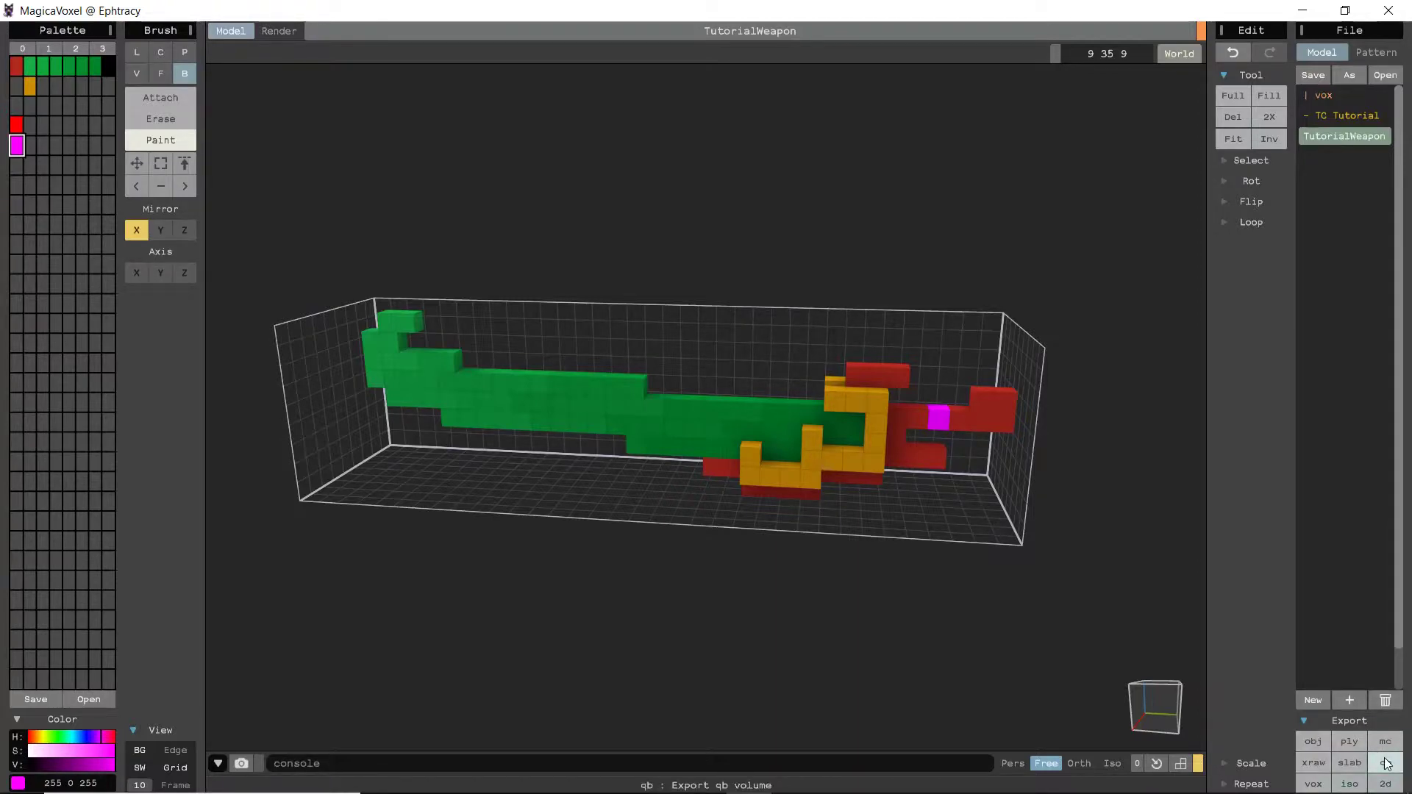
pyautogui.click(1385, 764)
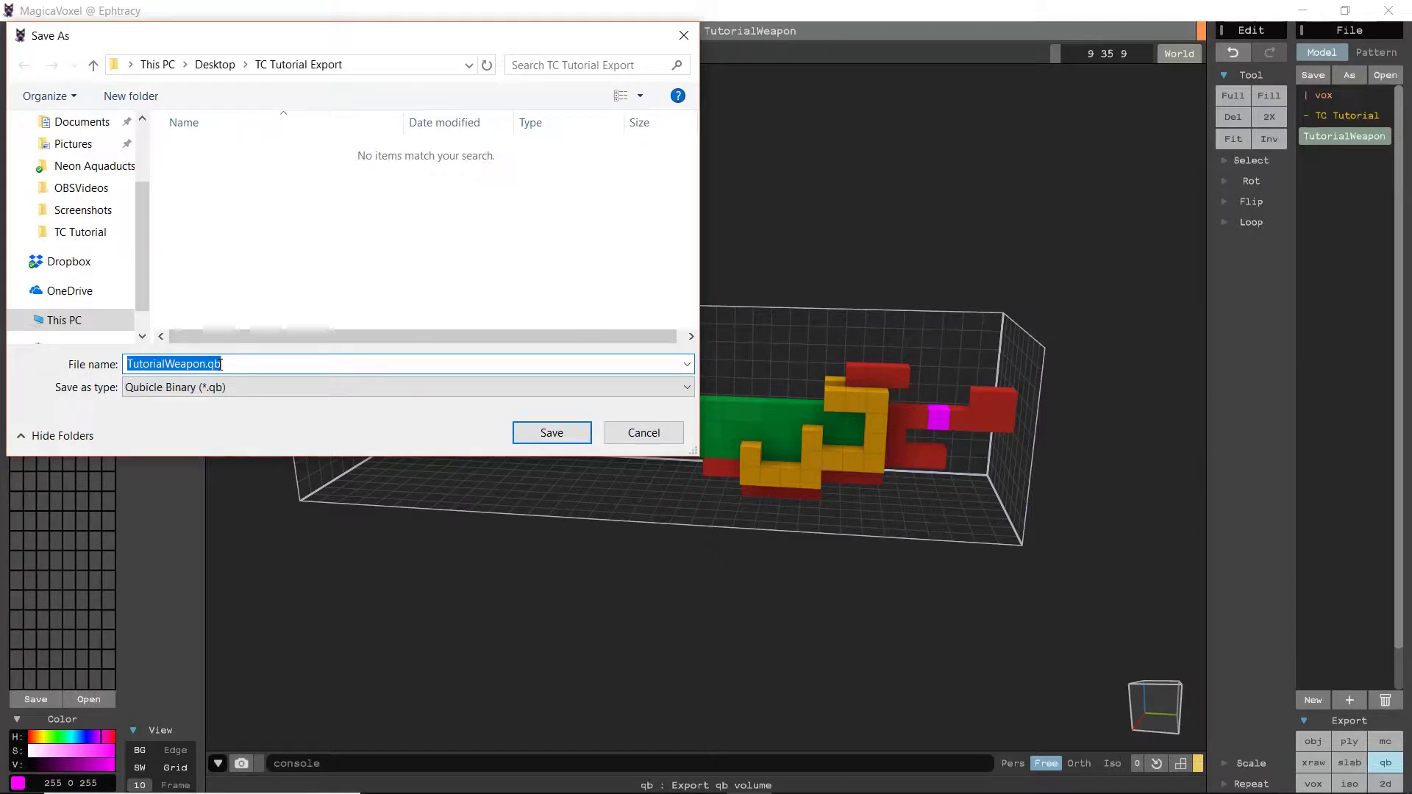
pyautogui.click(549, 436)
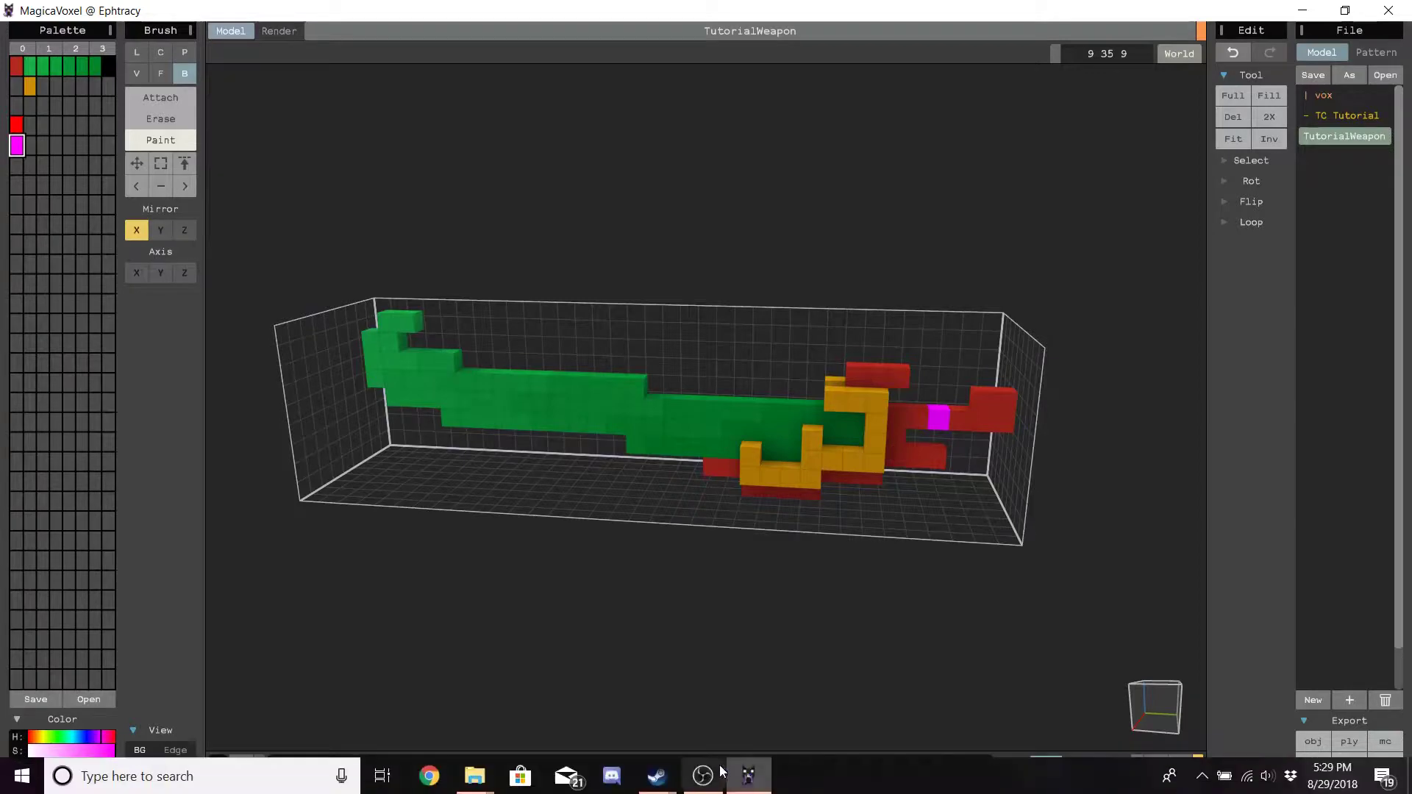
# Step: Switch to Steam and browse Trove's local files from the game's properties
pyautogui.click(681, 780)
pyautogui.click(622, 717)
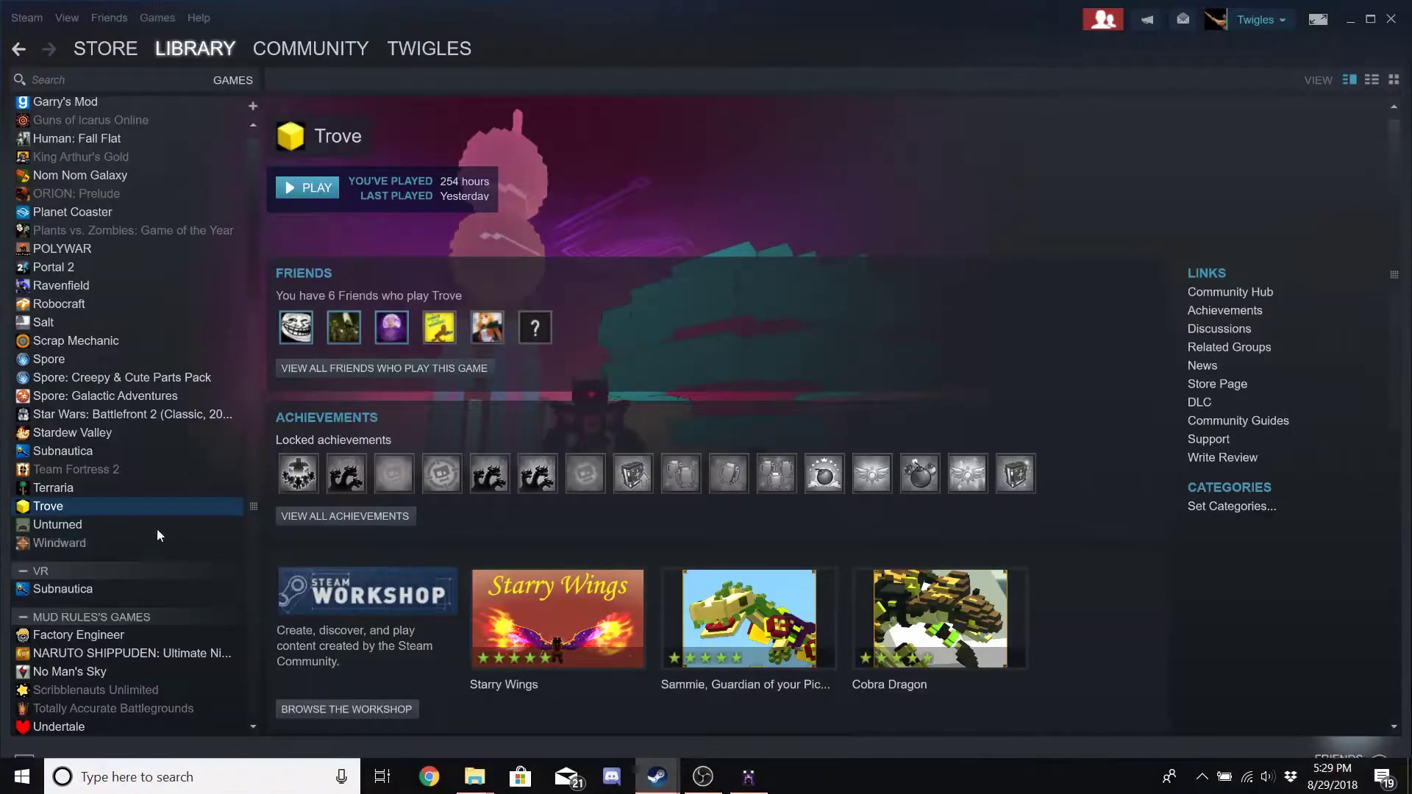
pyautogui.rightClick(63, 503)
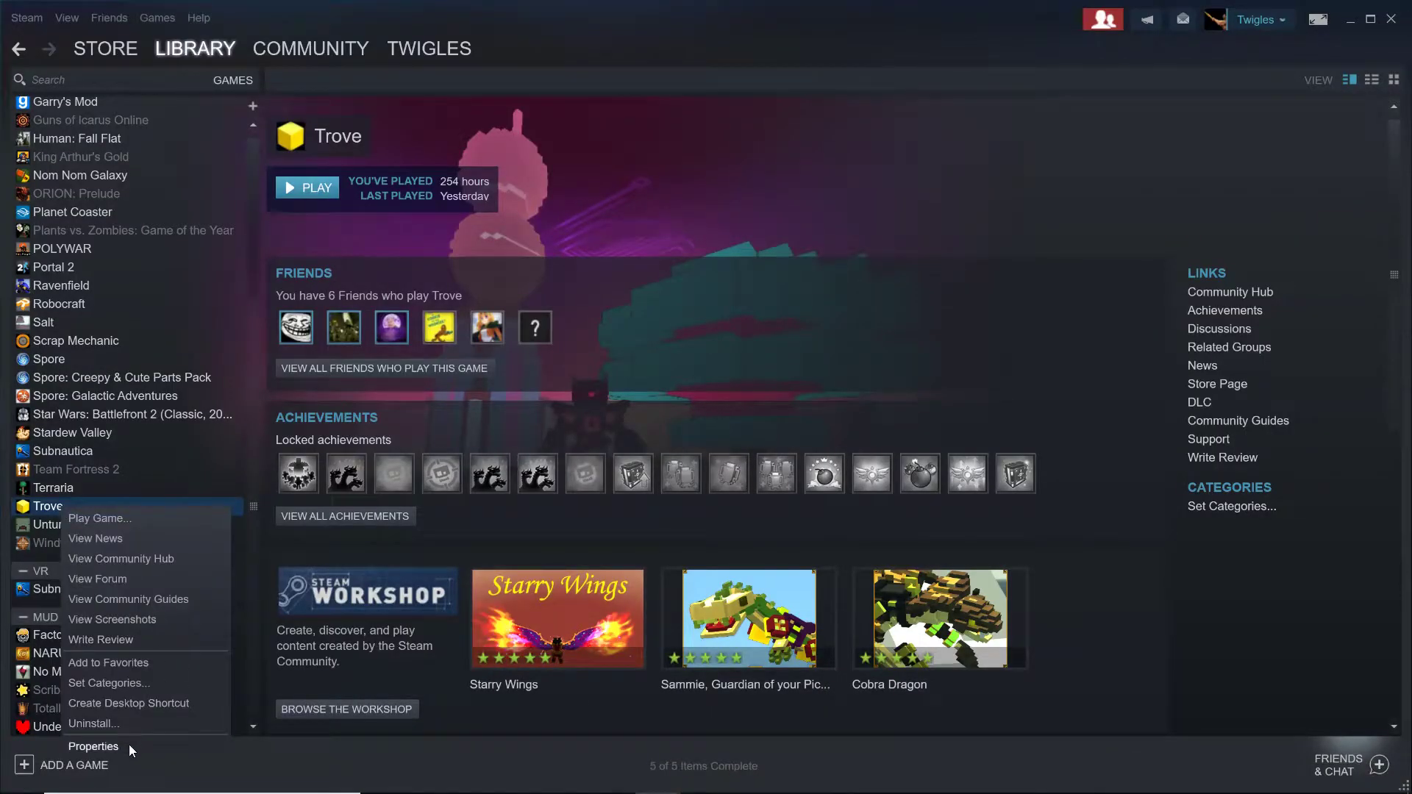
pyautogui.click(94, 747)
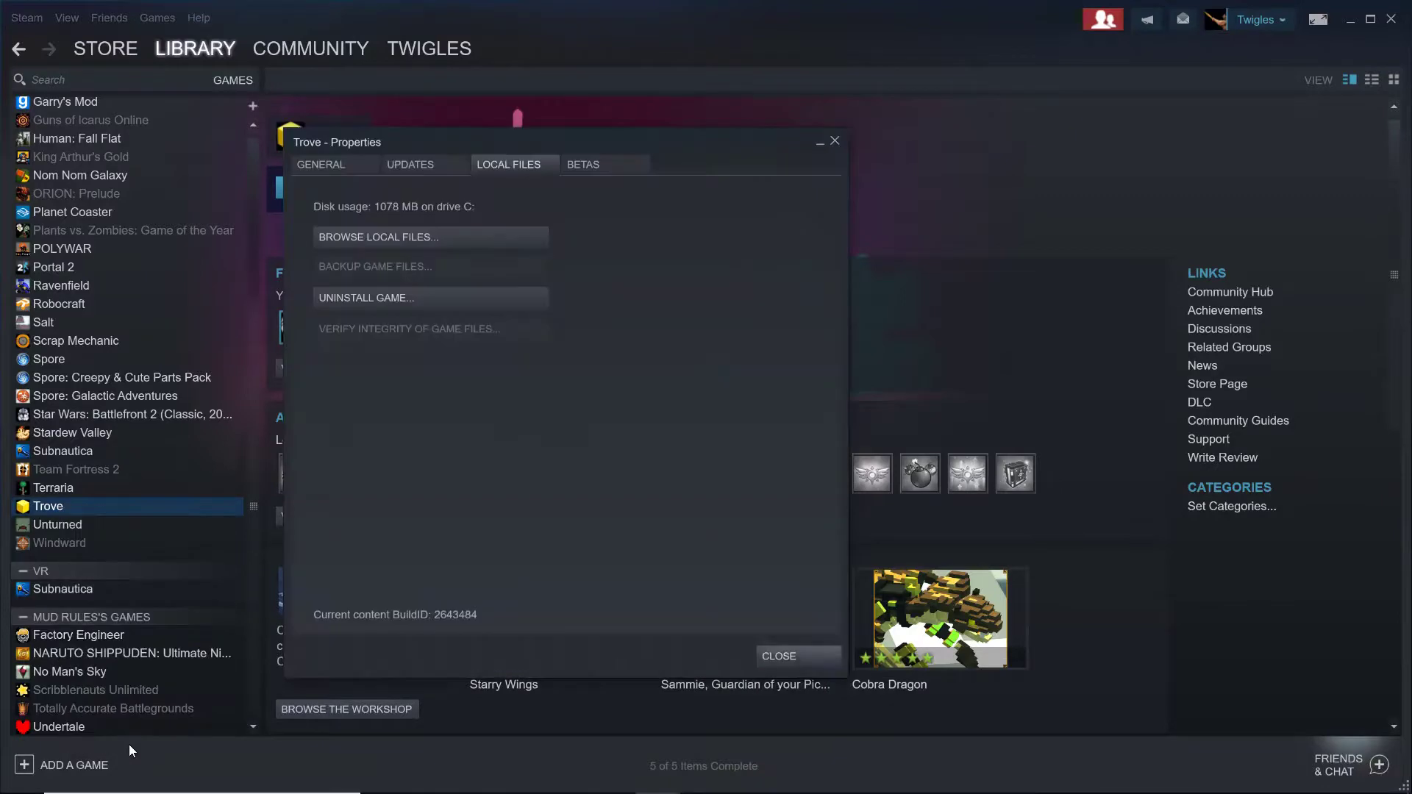
pyautogui.click(437, 246)
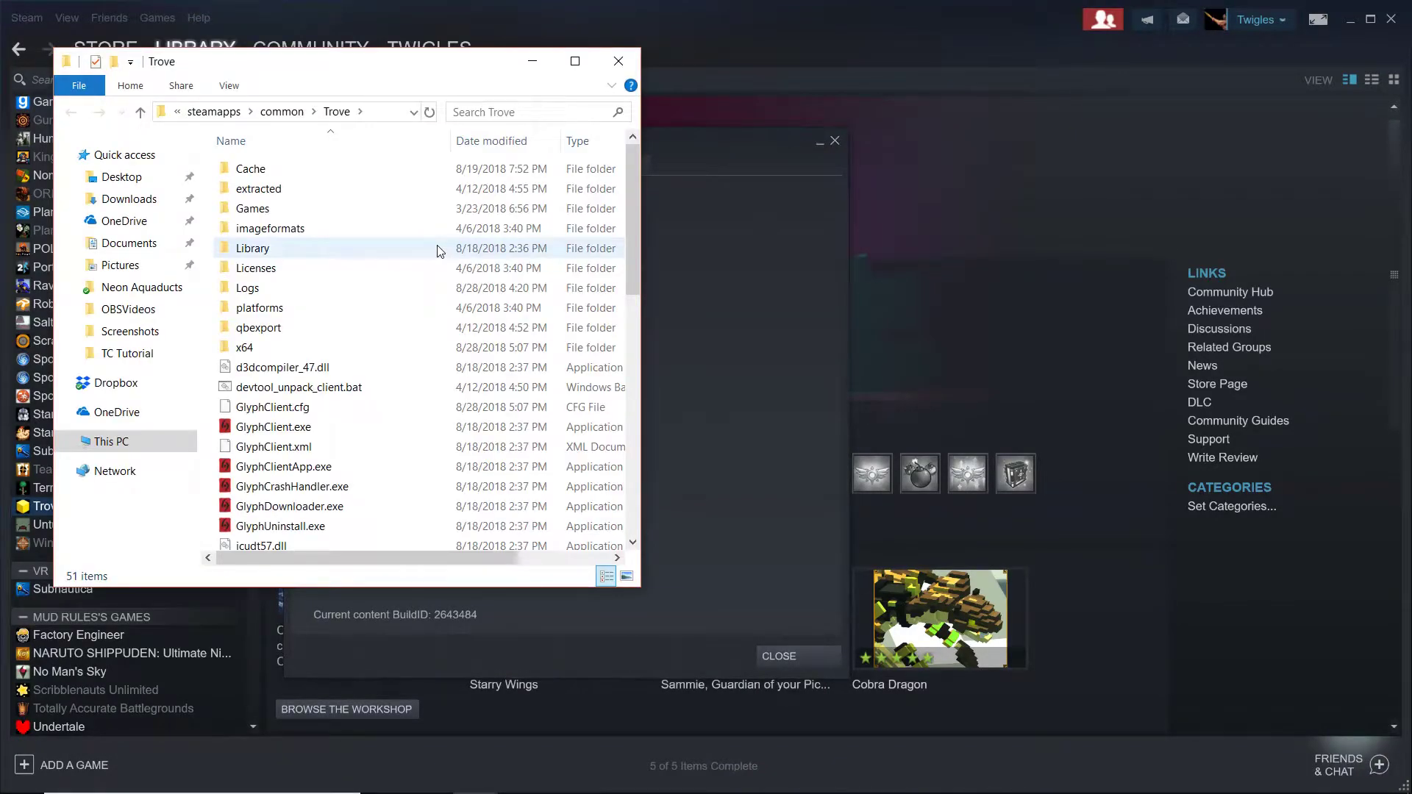
# Step: Go to the Games, Trove, Live folder and select devtool_convert_to_blueprint.bat
pyautogui.doubleClick(339, 213)
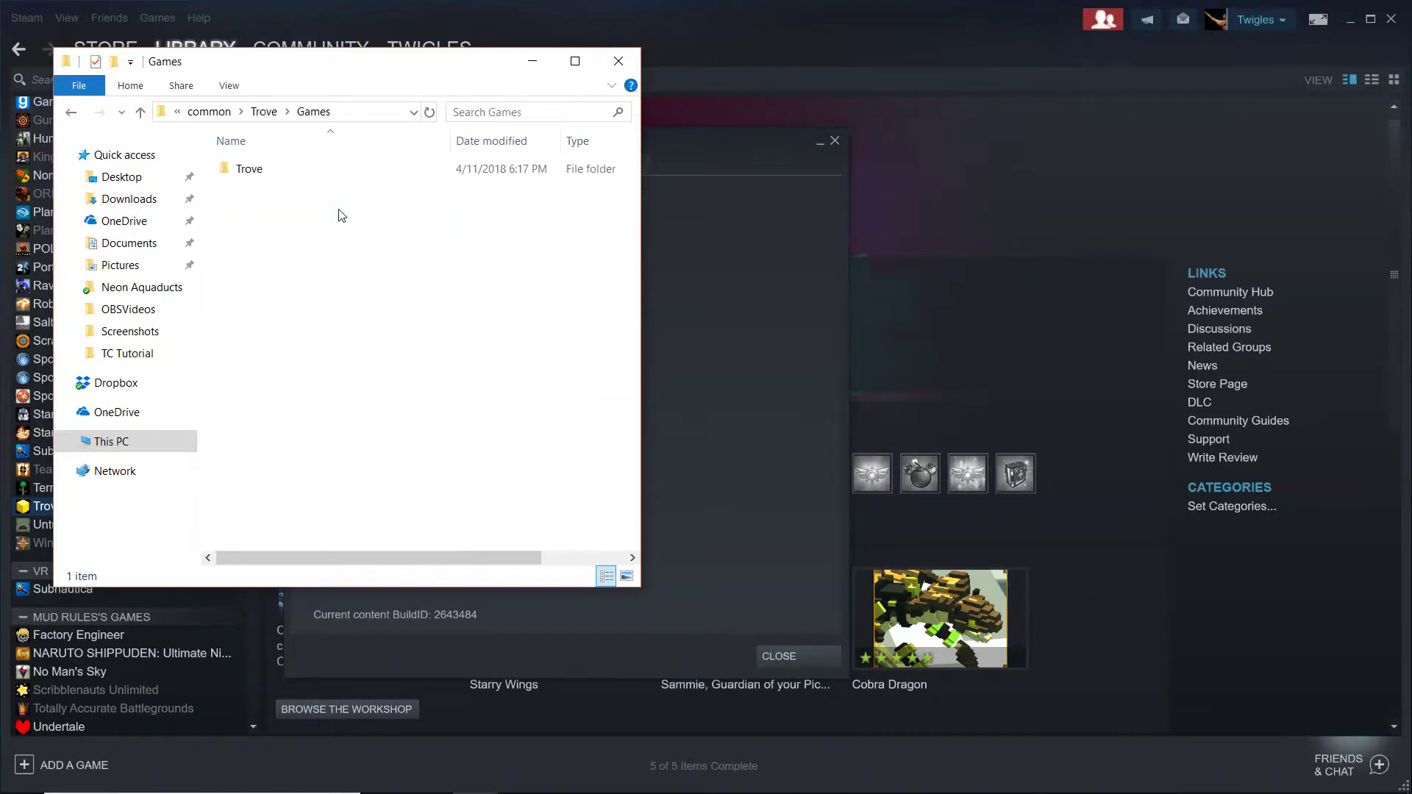
pyautogui.doubleClick(279, 170)
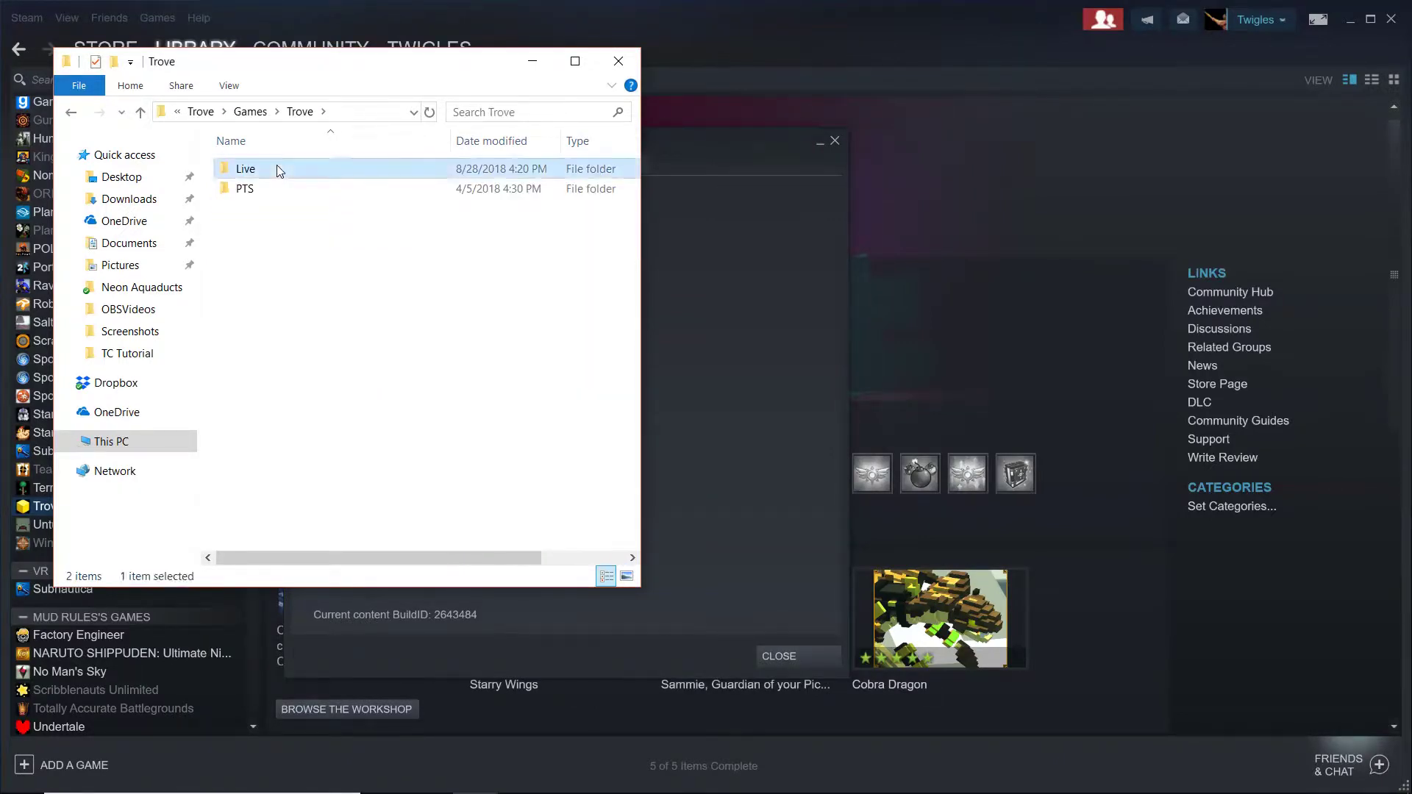
pyautogui.doubleClick(278, 169)
pyautogui.scroll(-7, 295, 324)
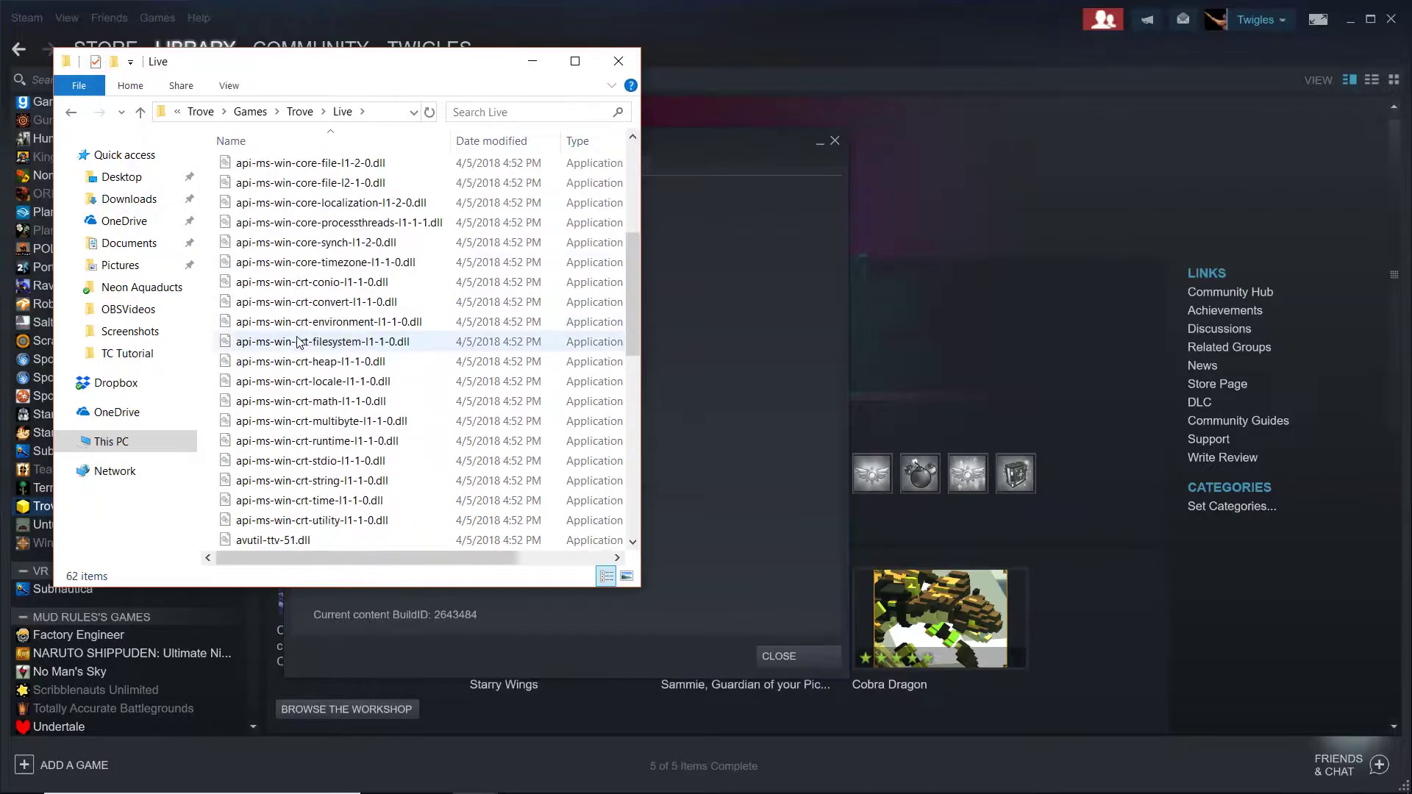
pyautogui.scroll(-2, 298, 347)
pyautogui.click(331, 440)
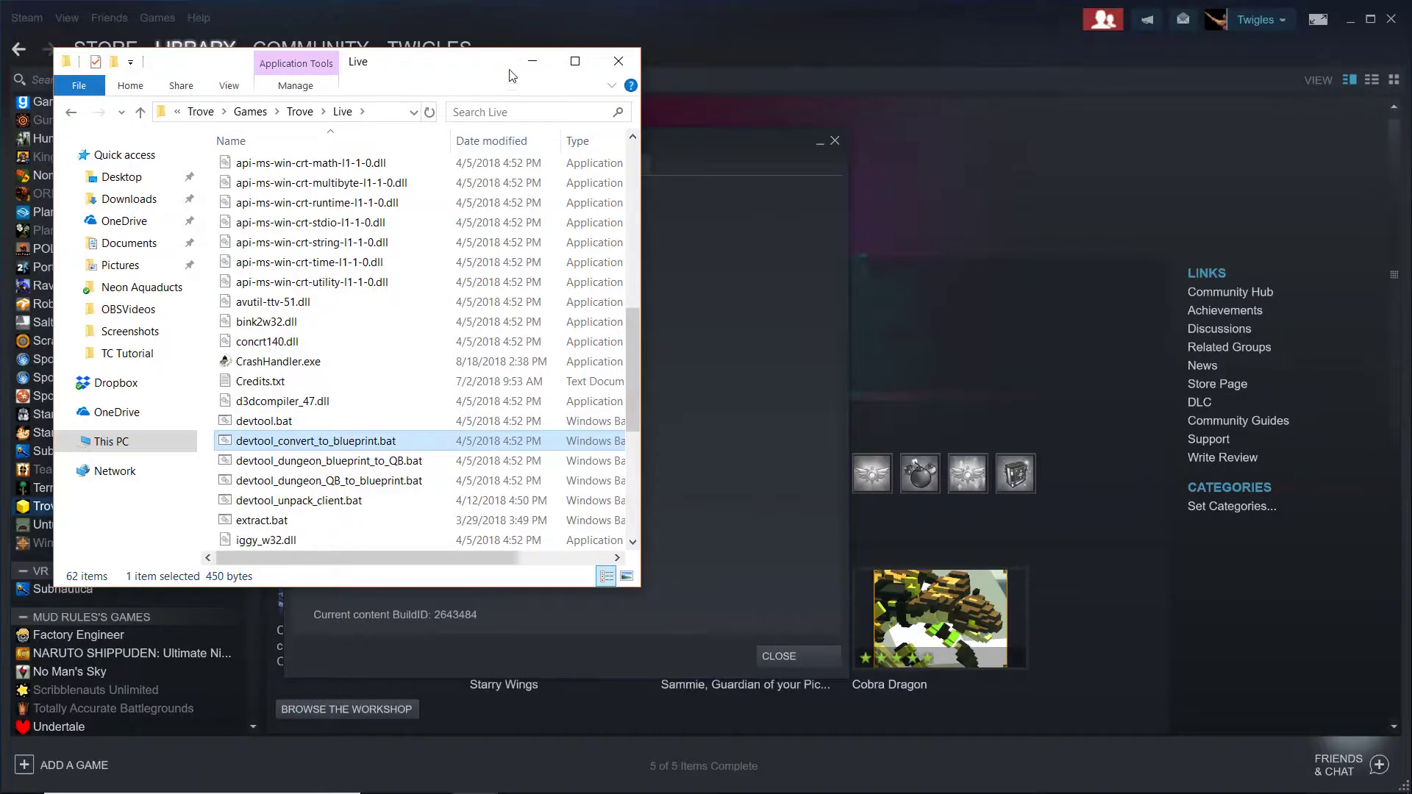
# Step: Clear the open windows off the desktop and open the TC Tutorial Export folder, leaving room for a second window
pyautogui.click(532, 61)
pyautogui.click(835, 140)
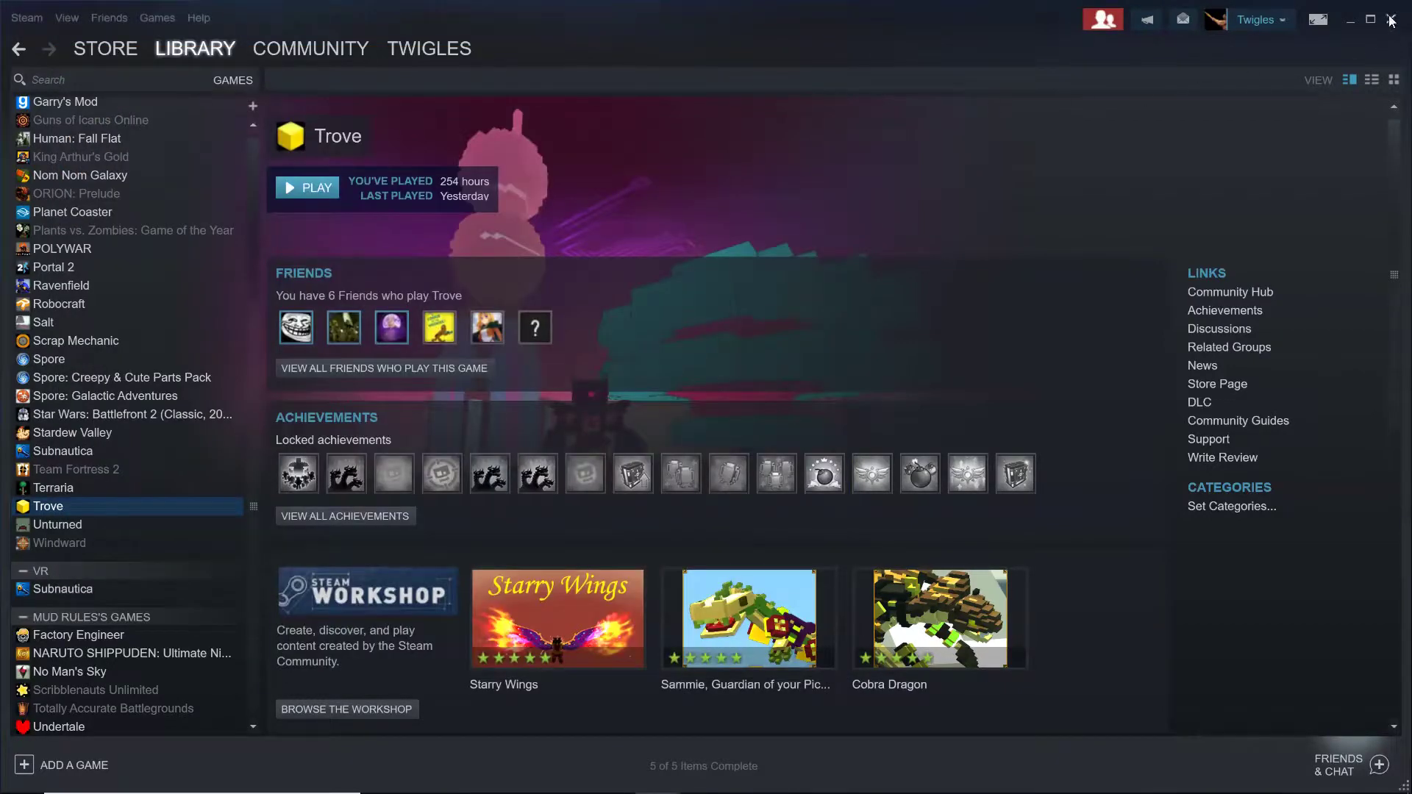
pyautogui.click(1350, 20)
pyautogui.click(1302, 11)
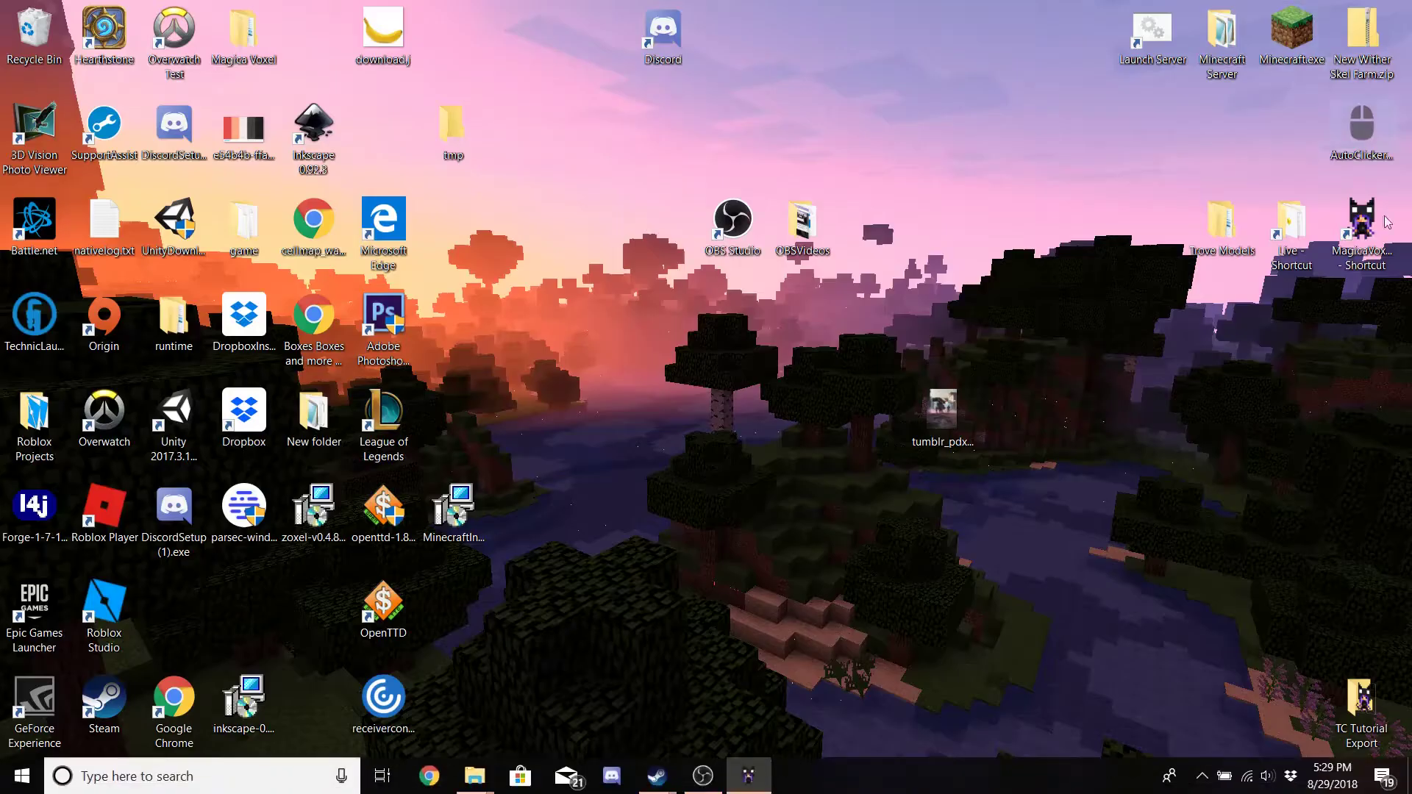
pyautogui.doubleClick(1366, 692)
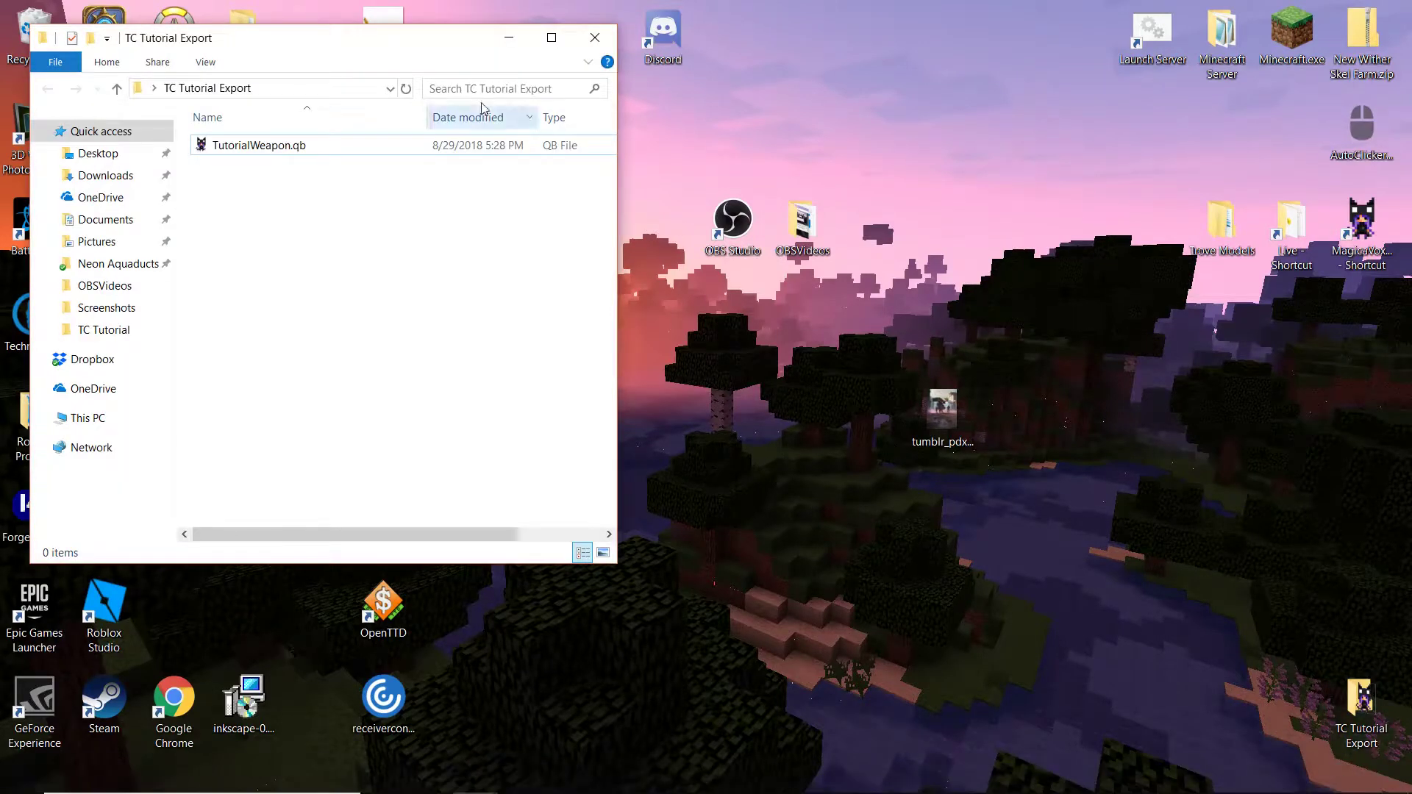
pyautogui.moveTo(288, 50); pyautogui.dragTo(1011, 77)
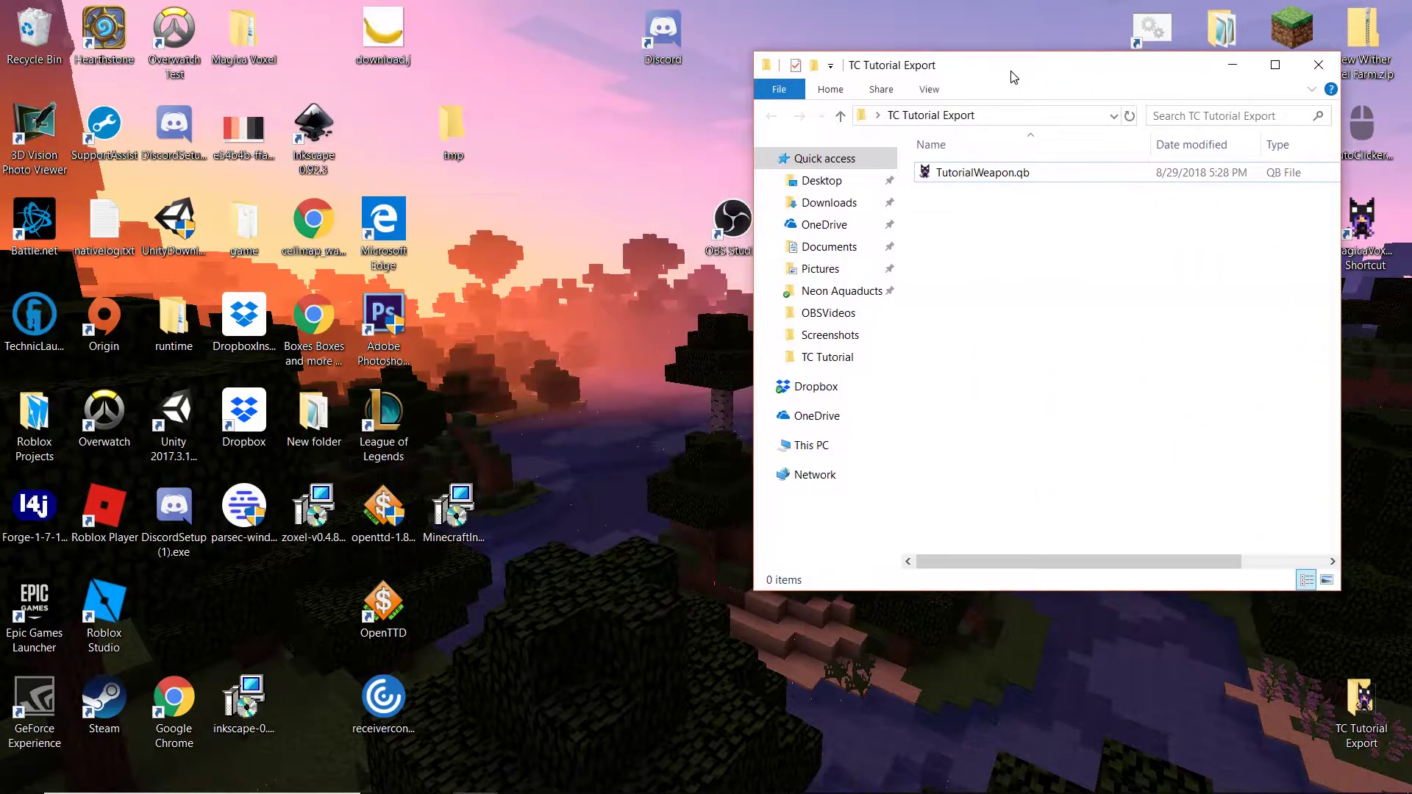
# Step: Bring the Live folder window back beside the export folder and convert TutorialWeapon.qb with devtool_convert_to_blueprint.bat
pyautogui.moveTo(474, 776)
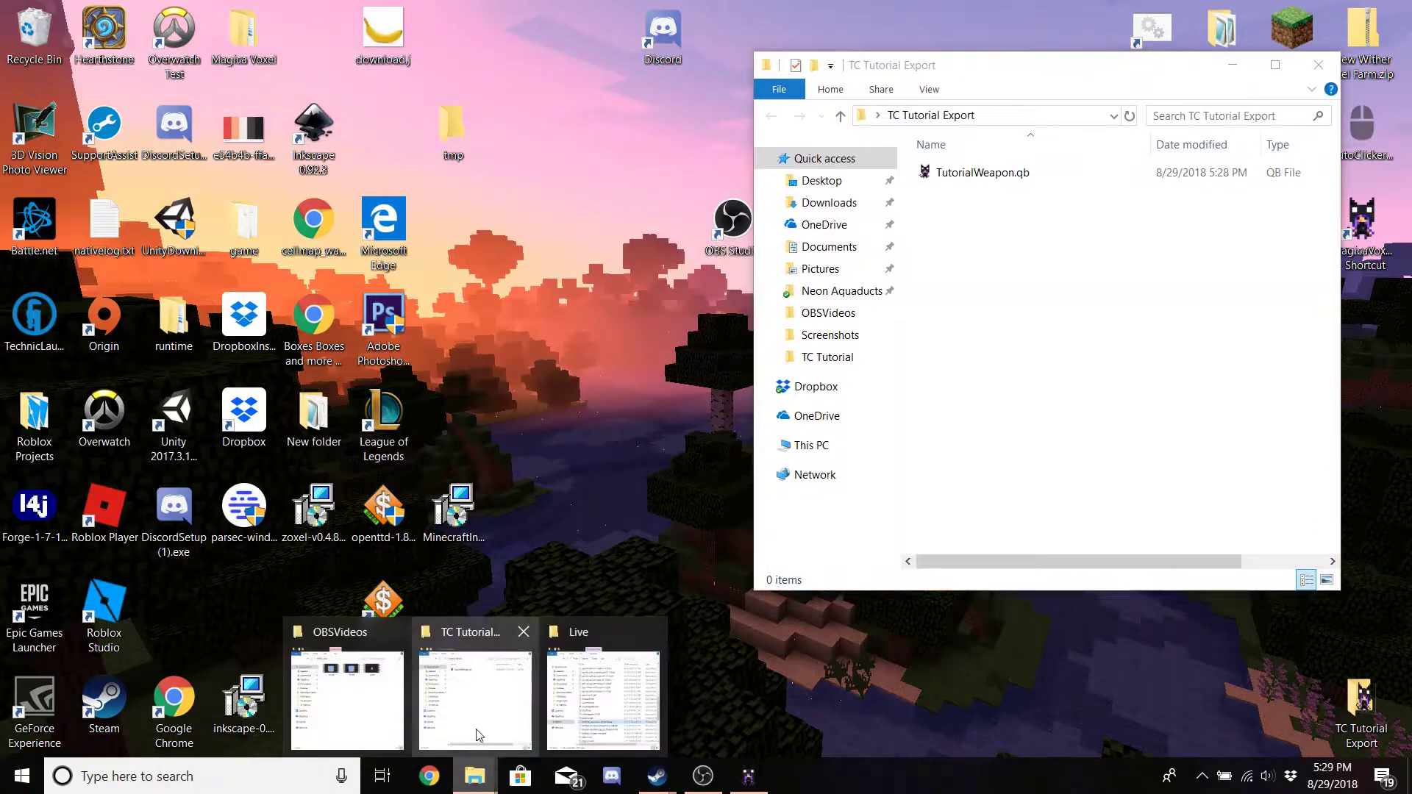
pyautogui.click(700, 691)
pyautogui.moveTo(370, 70); pyautogui.dragTo(347, 43)
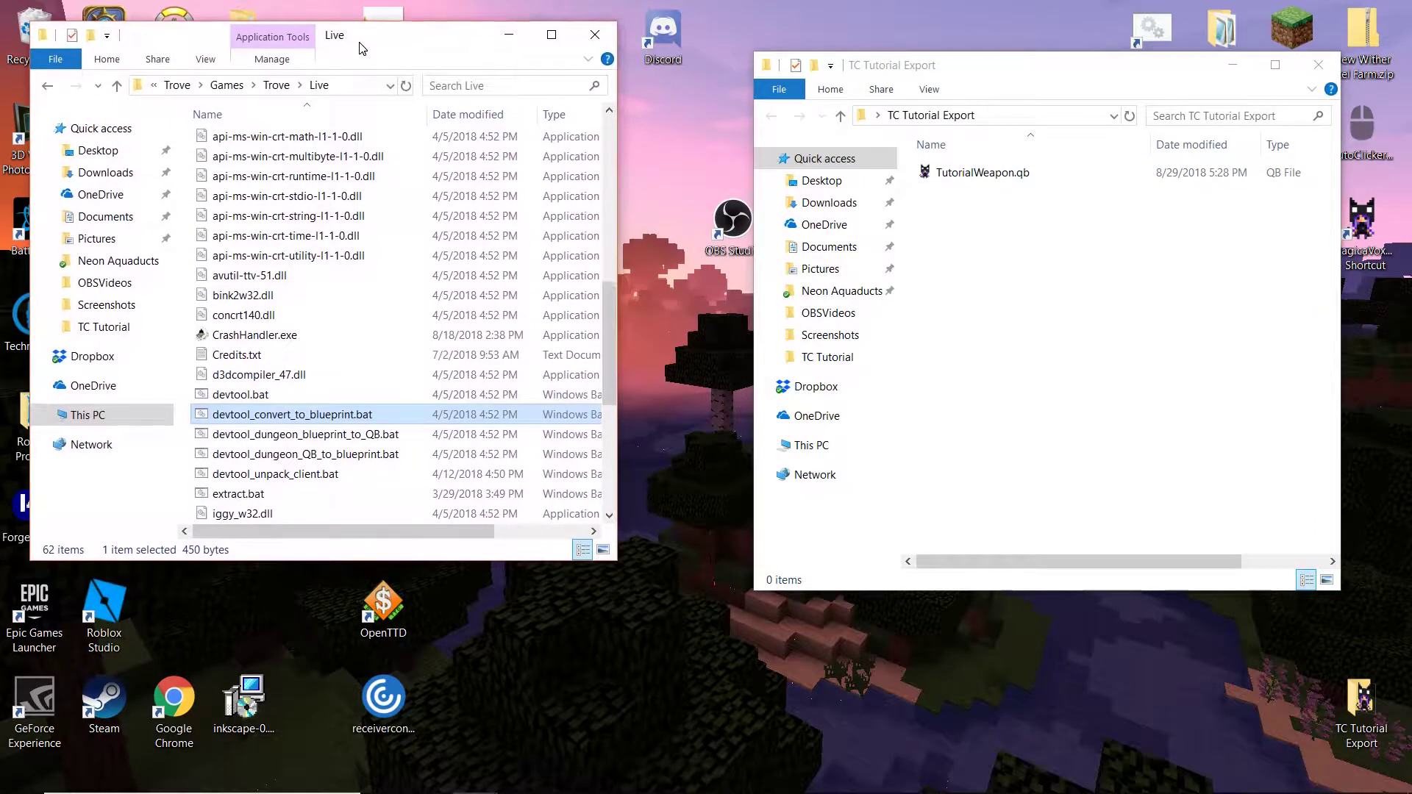
pyautogui.click(986, 175)
pyautogui.moveTo(998, 176); pyautogui.dragTo(334, 409)
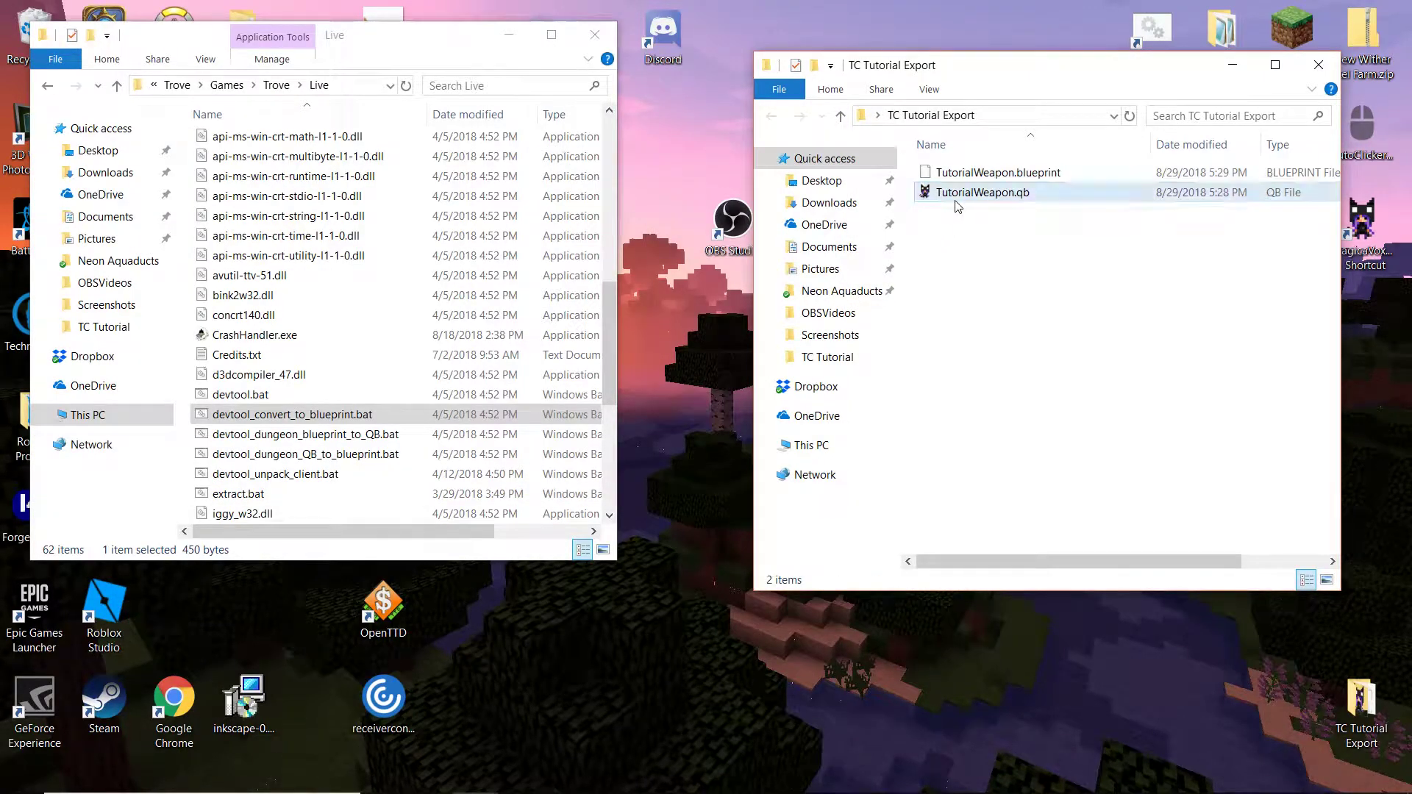
pyautogui.click(966, 175)
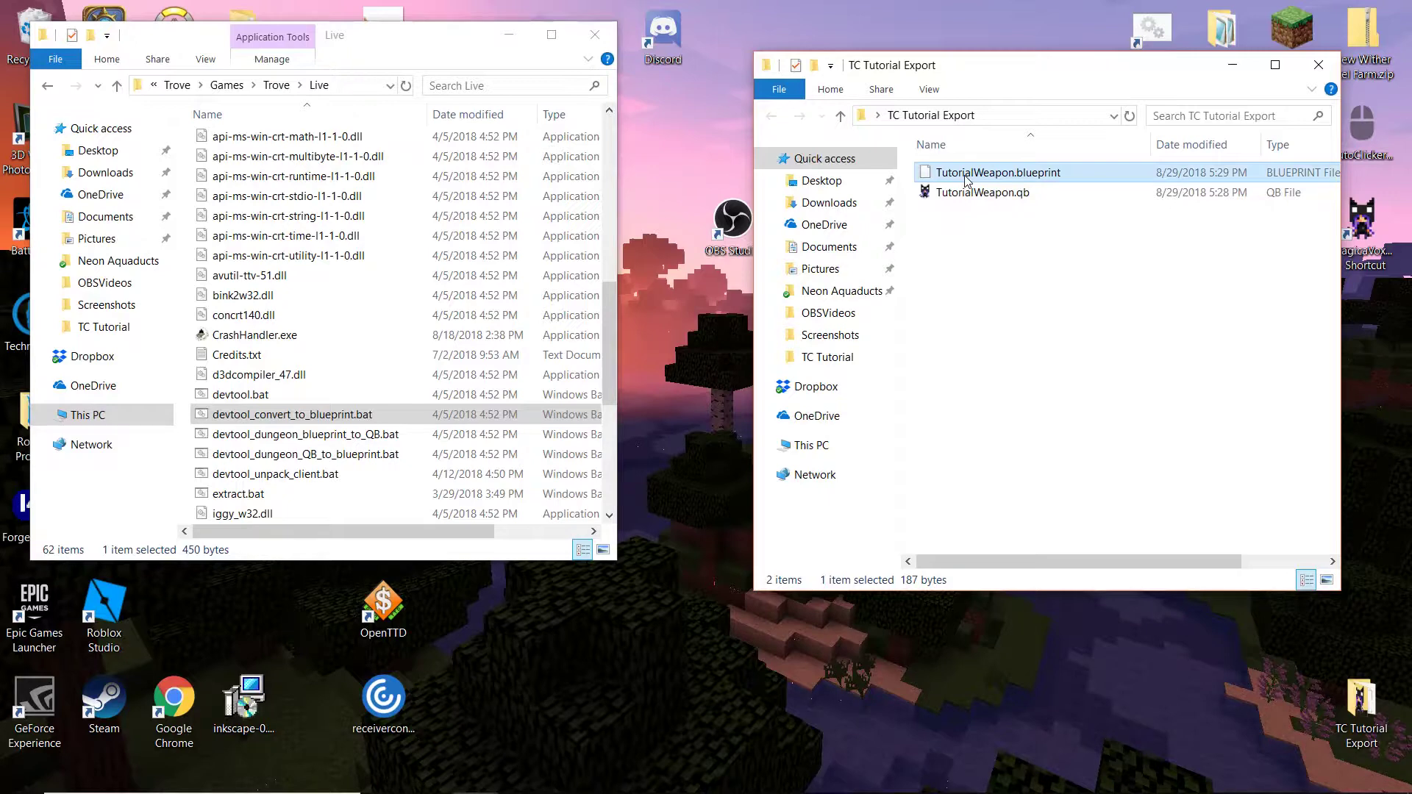
pyautogui.rightClick(966, 176)
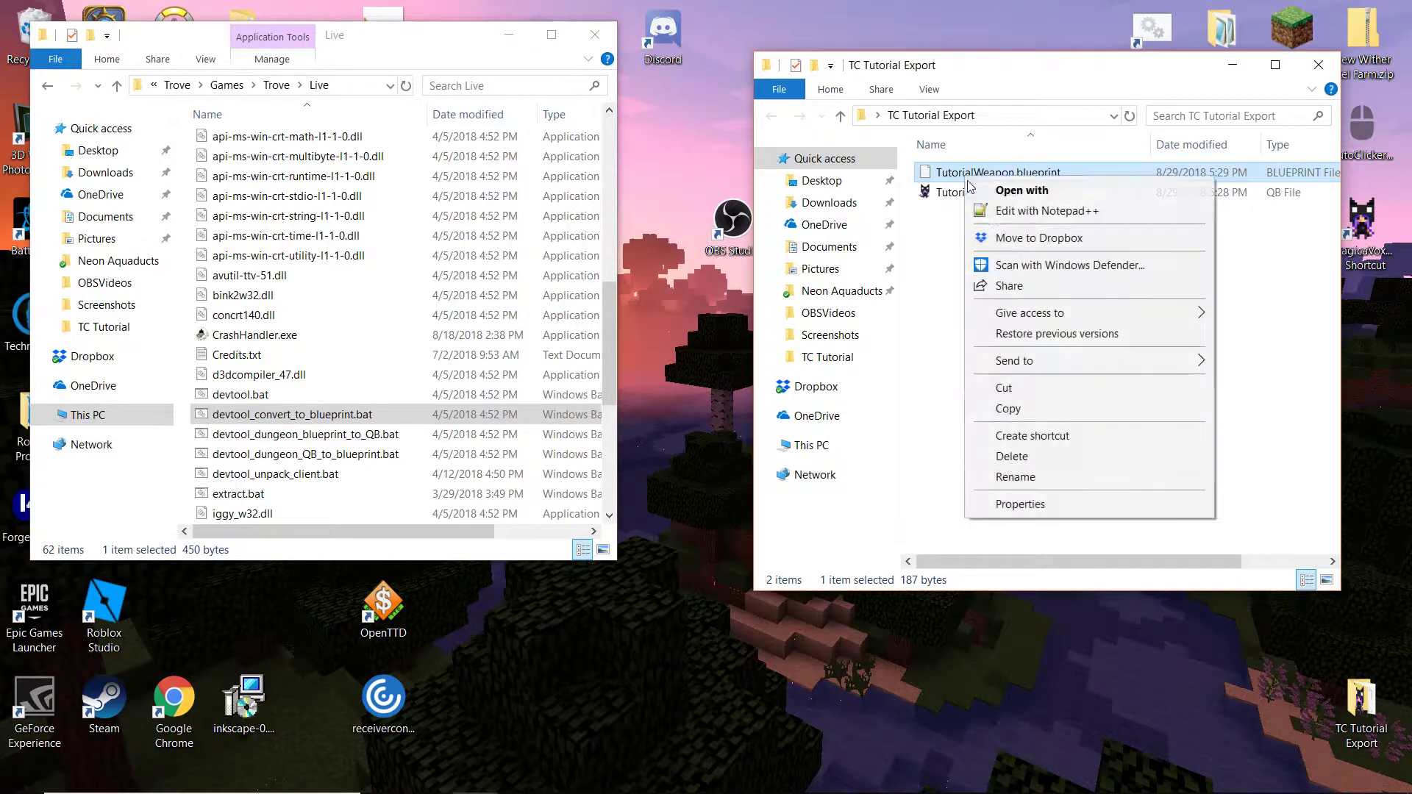
pyautogui.click(1013, 476)
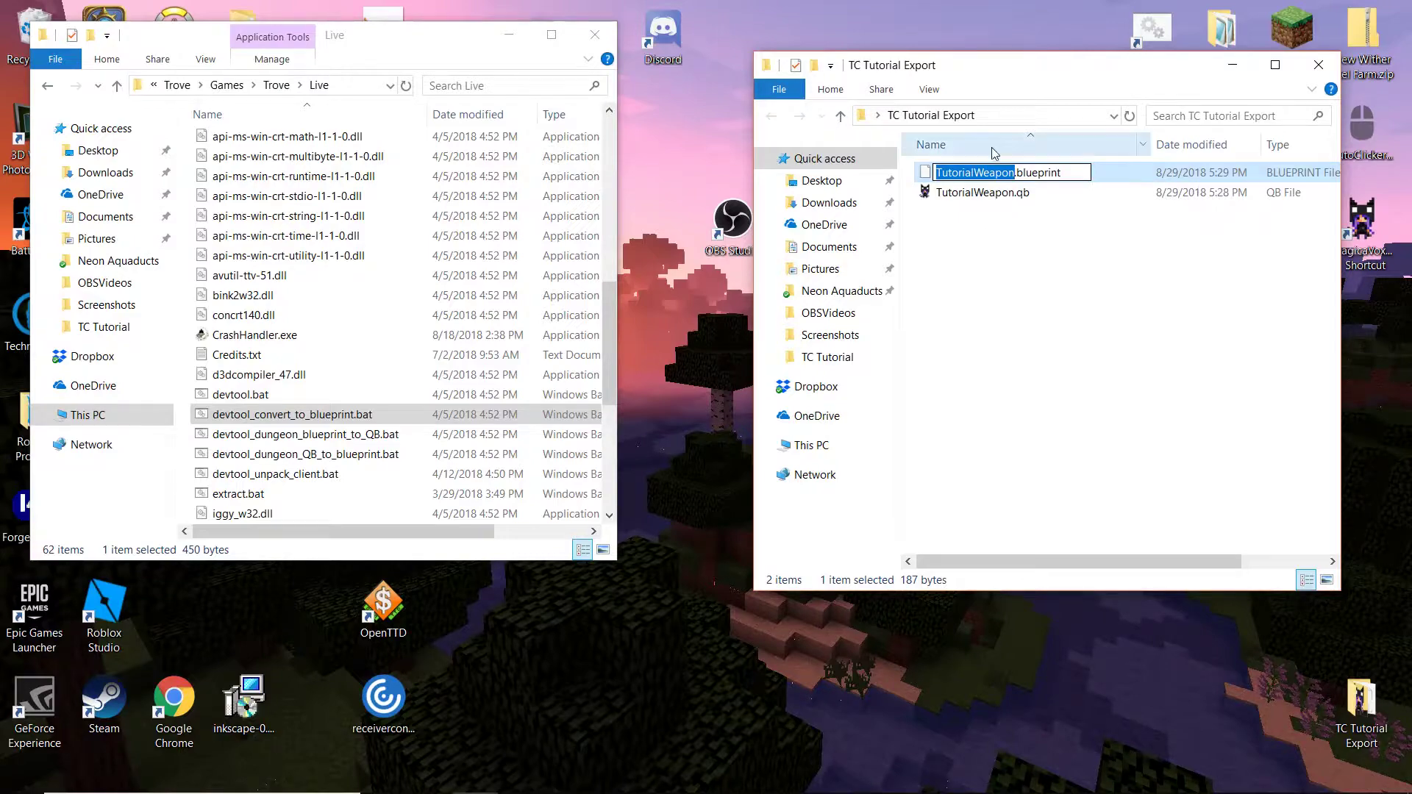
pyautogui.click(1010, 250)
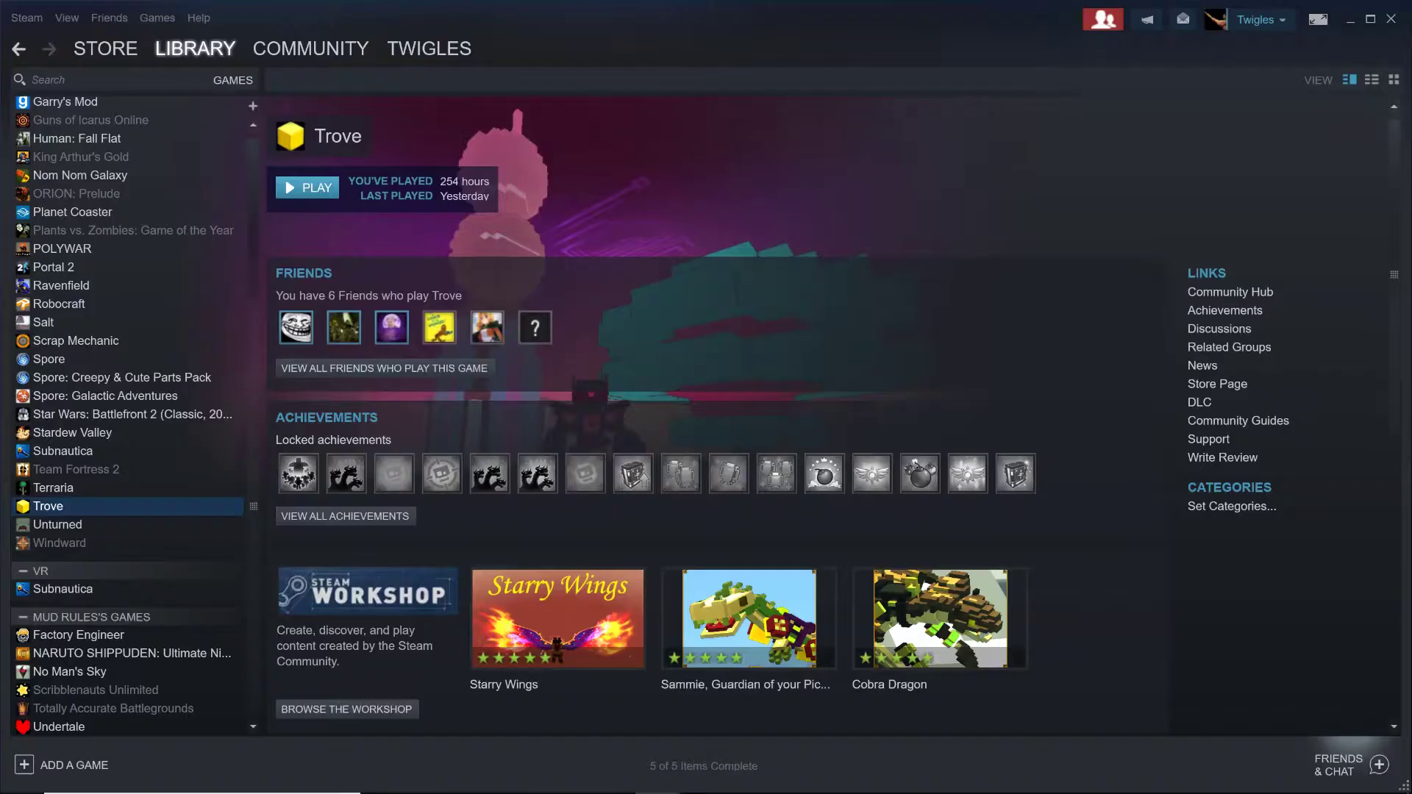
# Step: Launch Trove from the Steam library and run the chat command "/wp TutorialWeapon" in the game world
pyautogui.click(328, 191)
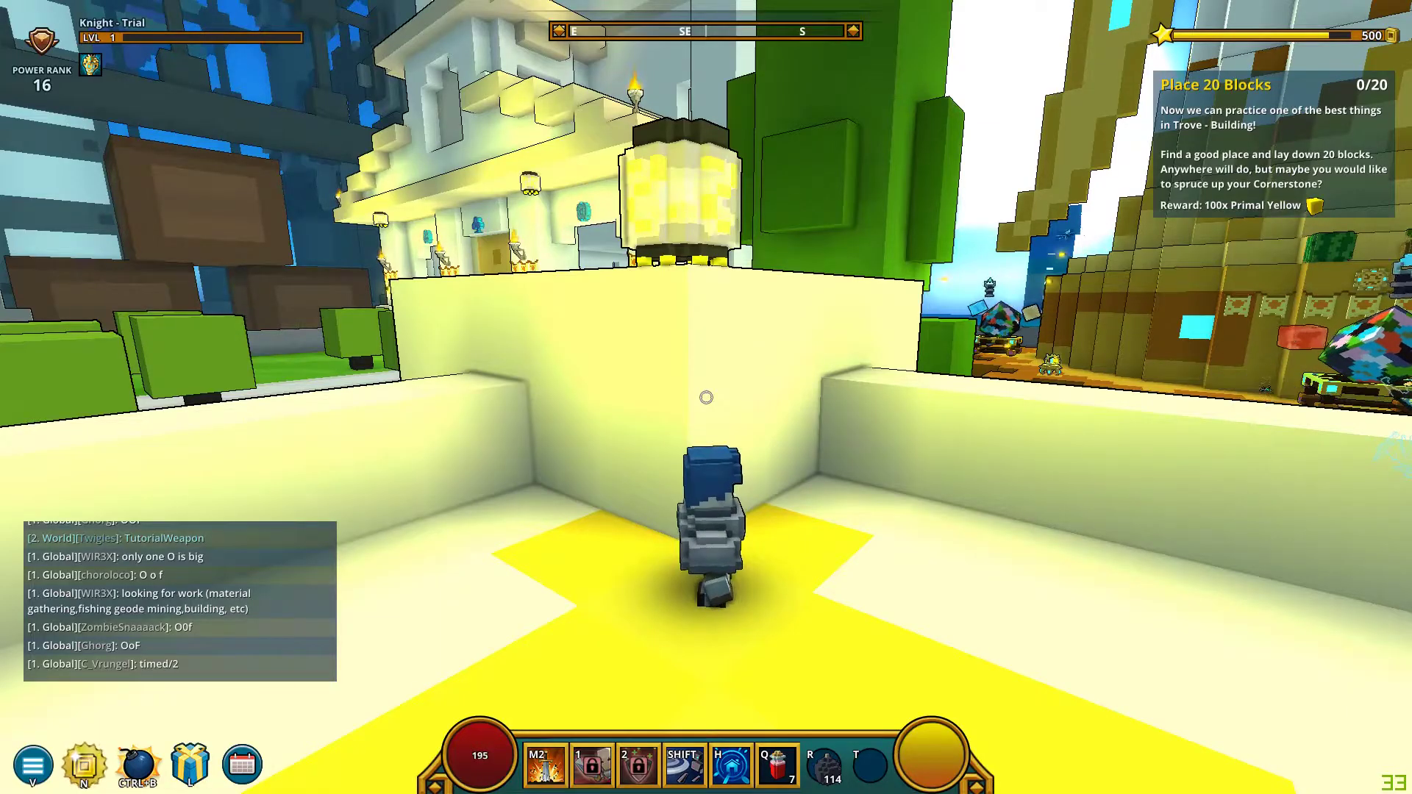
pyautogui.press('Return')
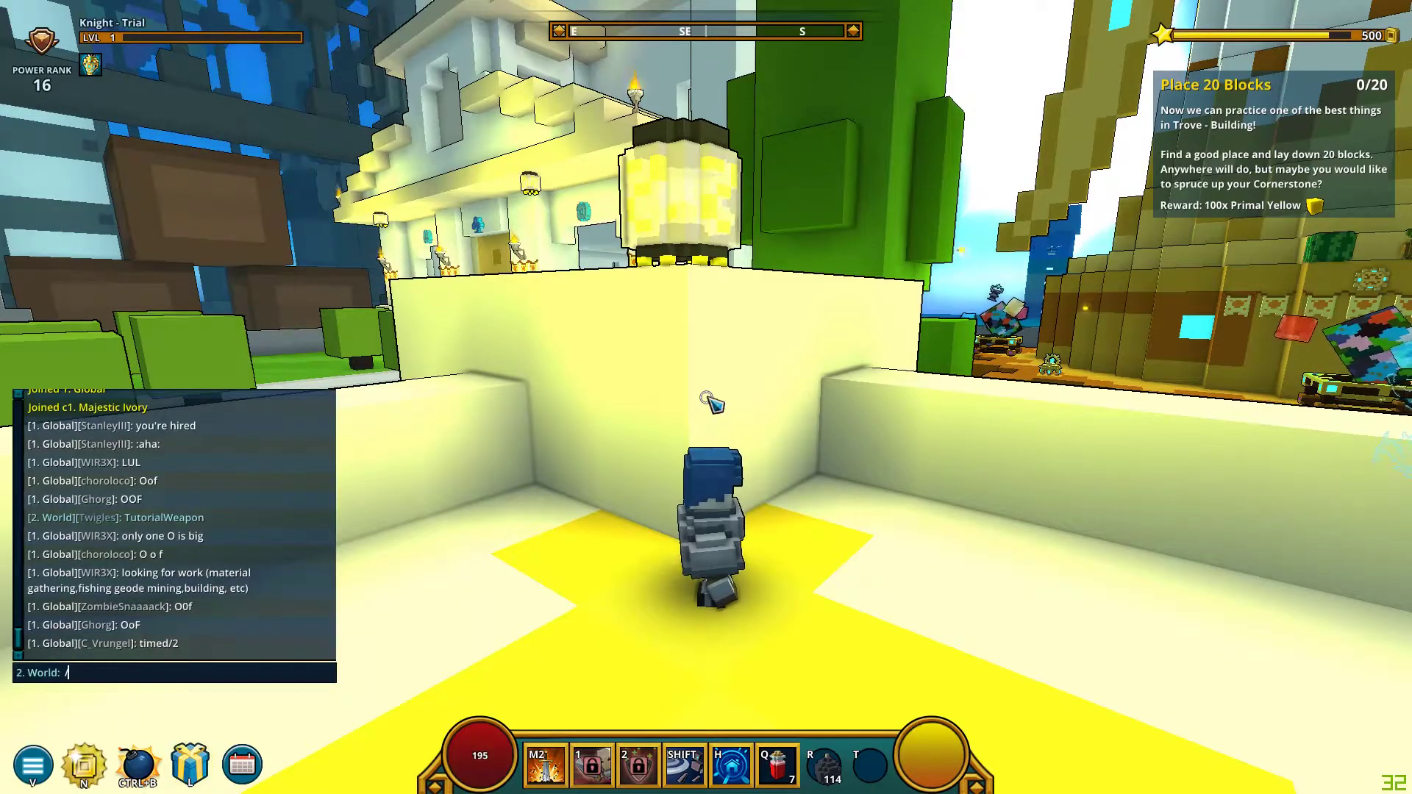
pyautogui.write('/wp')
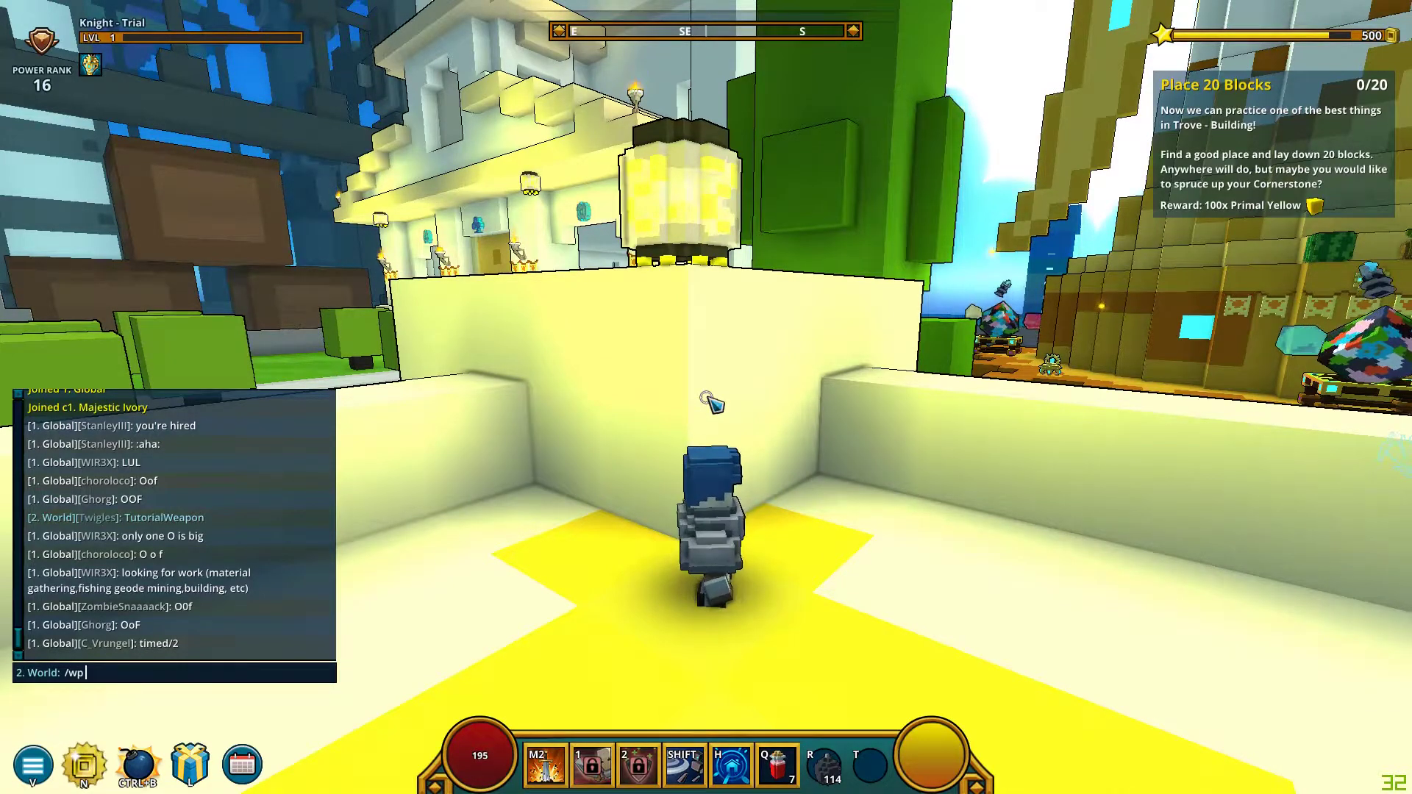
pyautogui.write(' TutorialWe')
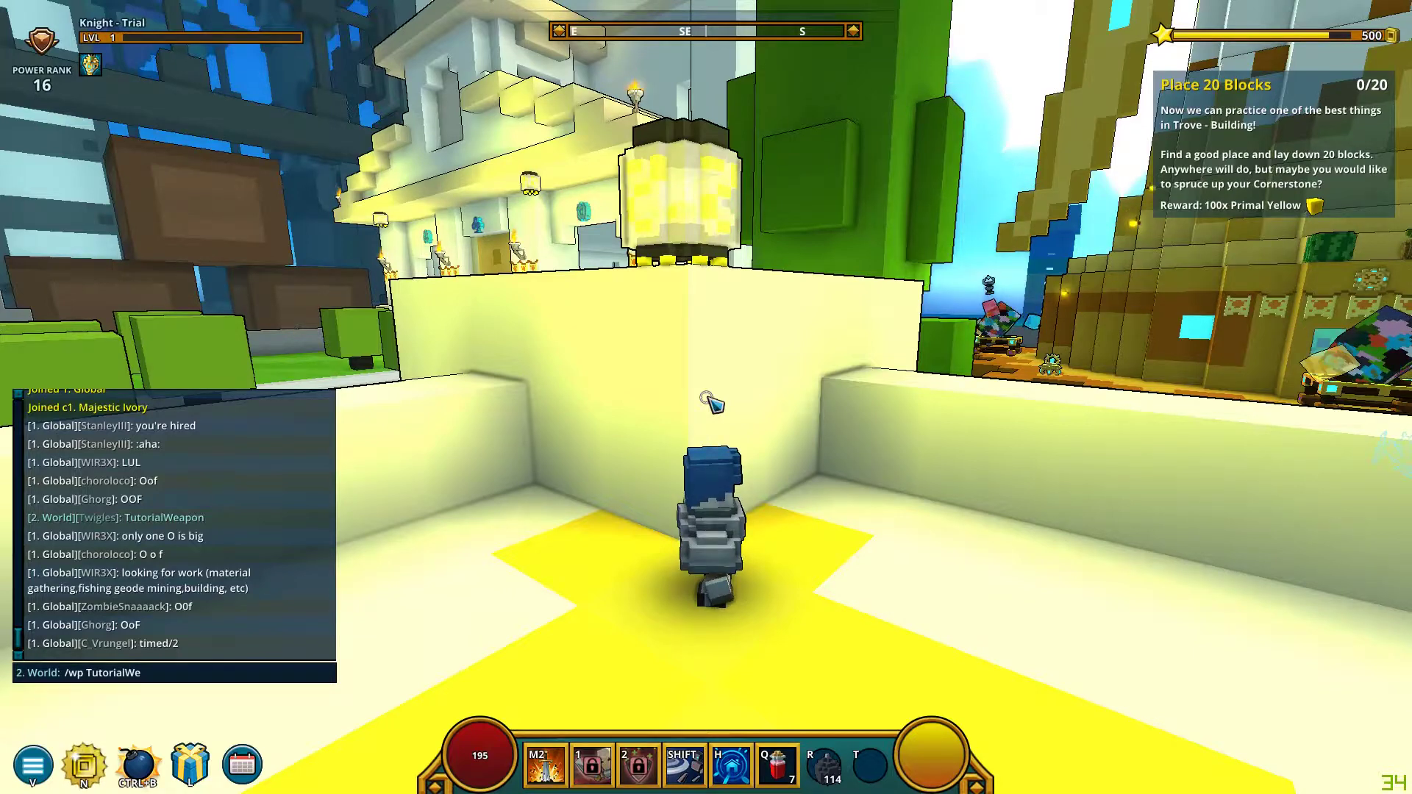
pyautogui.write('apn')
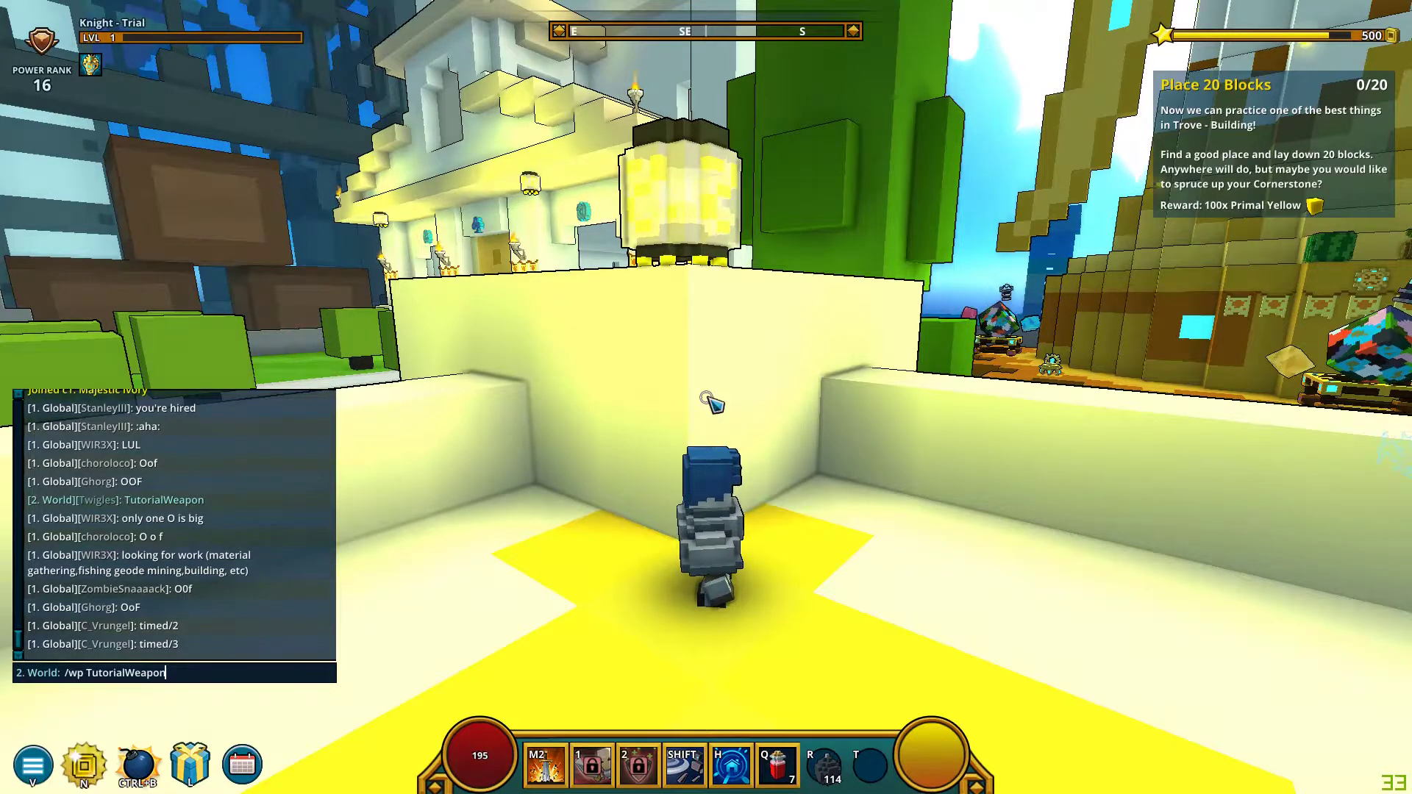
pyautogui.press('Return')
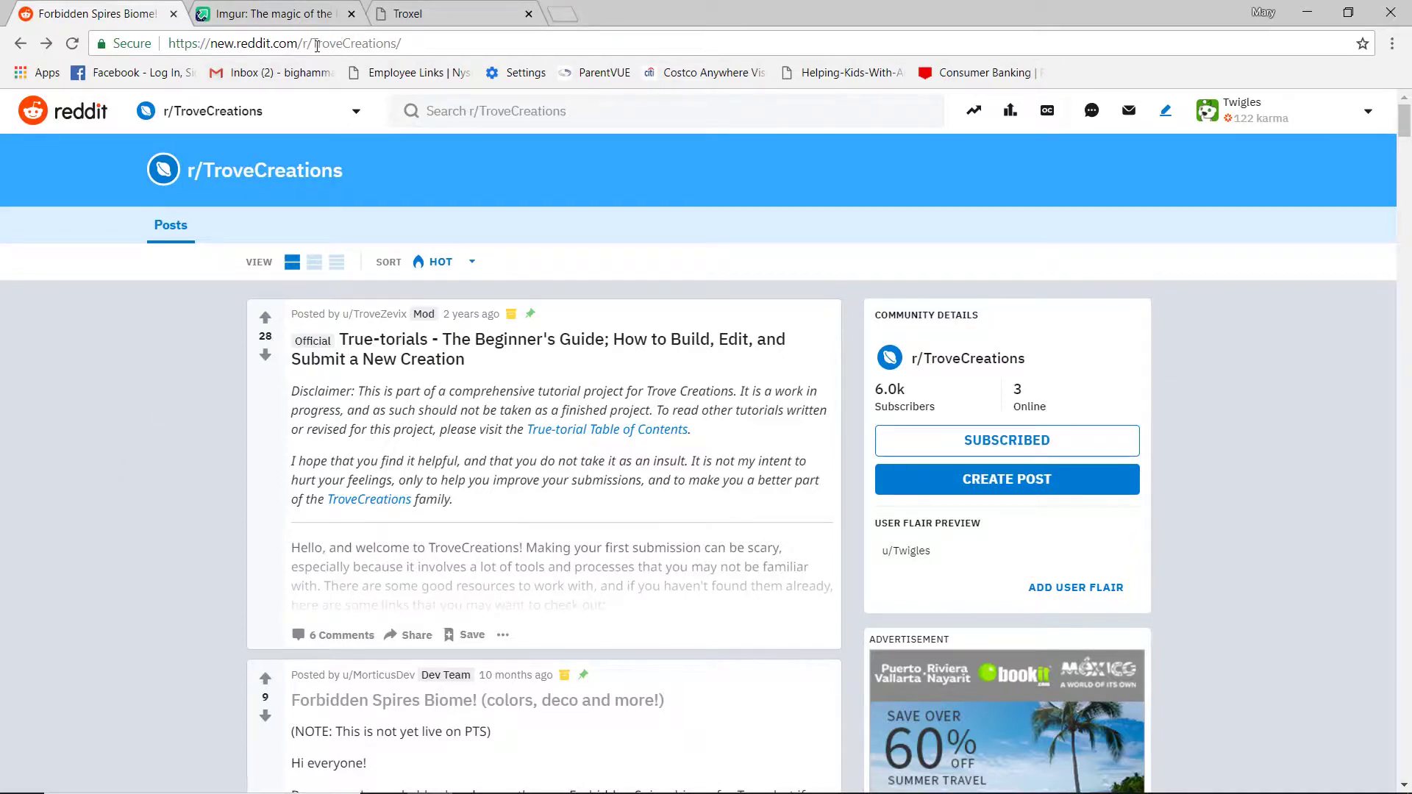
# Step: Switch to Chrome and upload Screenshot (121).png, (122).png and (123).png from the Screenshots folder to Imgur as a new post
pyautogui.click(279, 11)
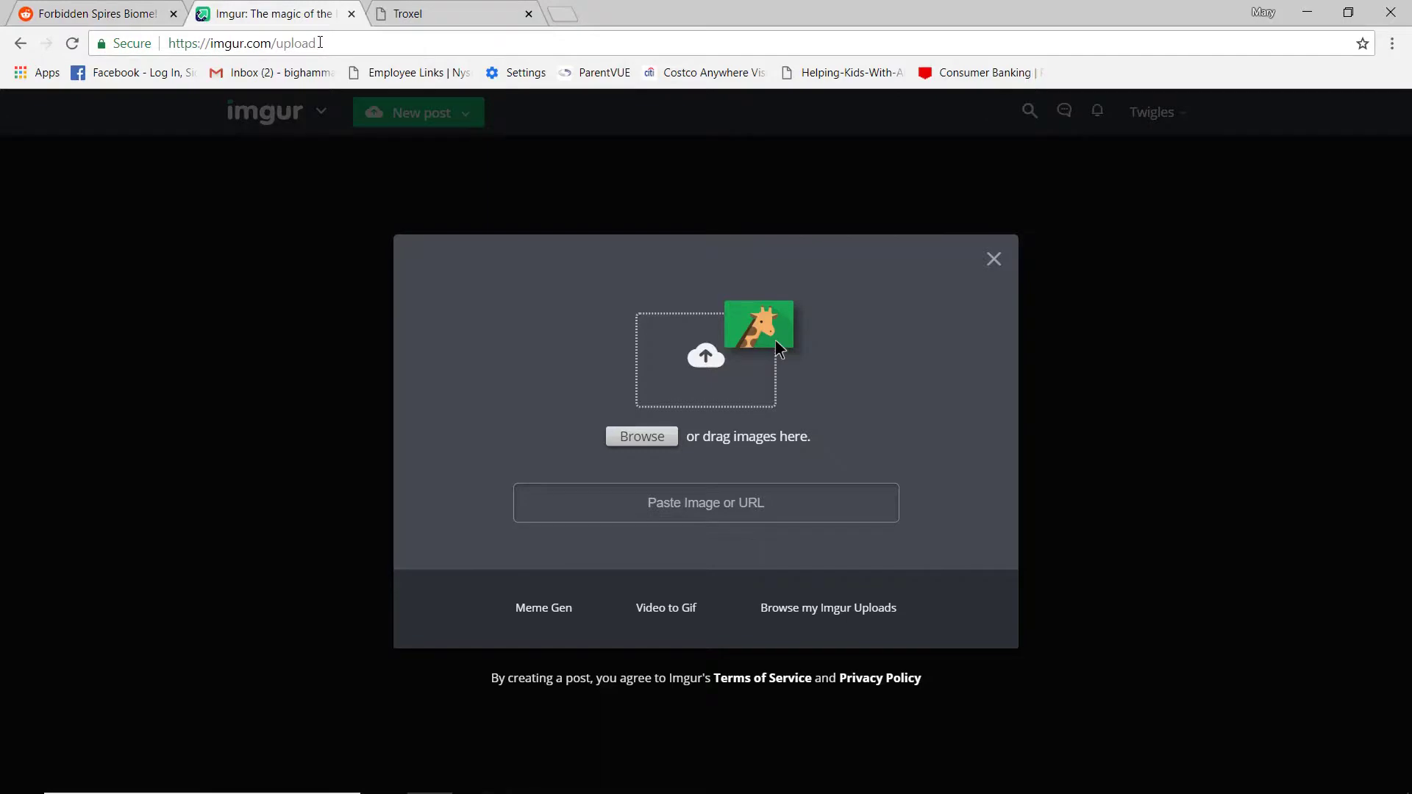
pyautogui.click(417, 15)
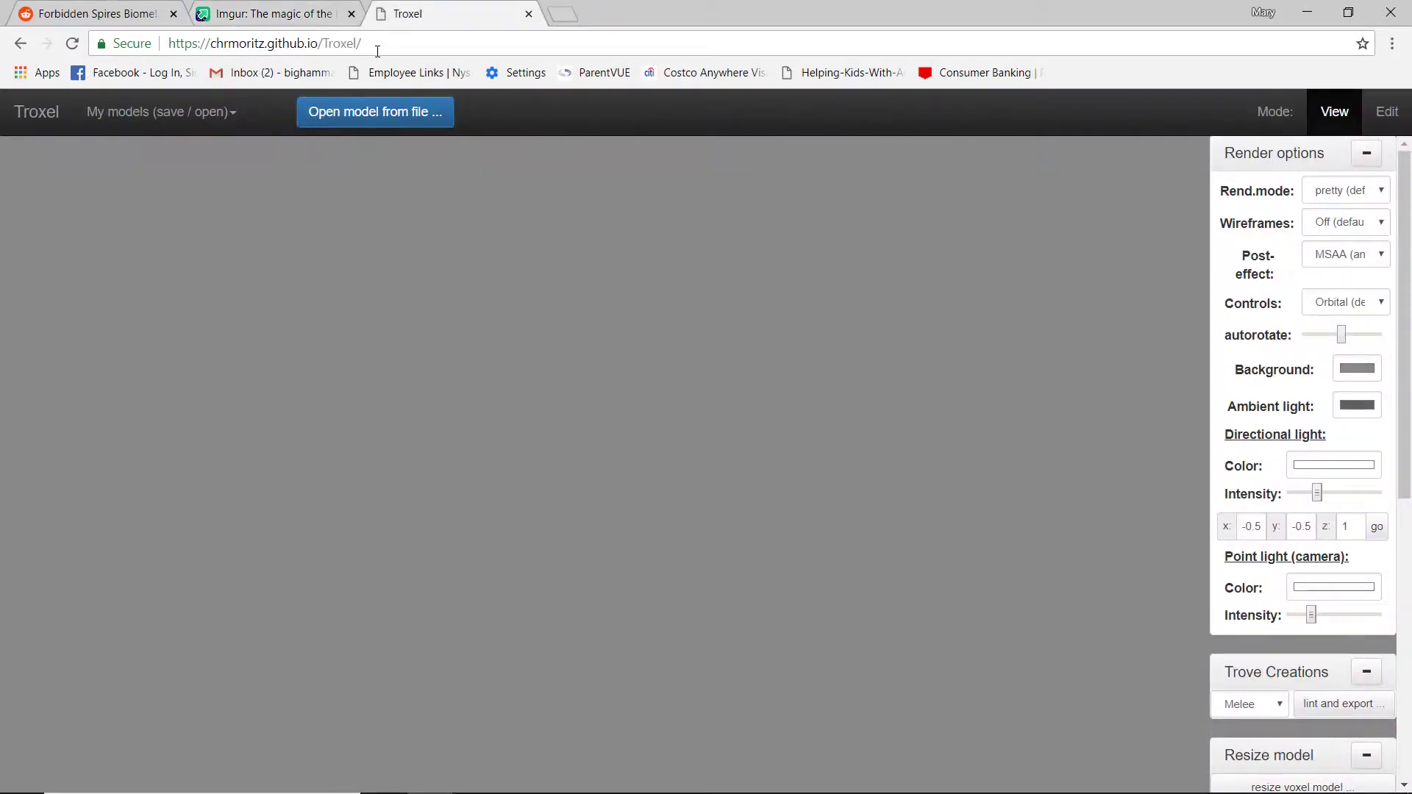
pyautogui.click(225, 7)
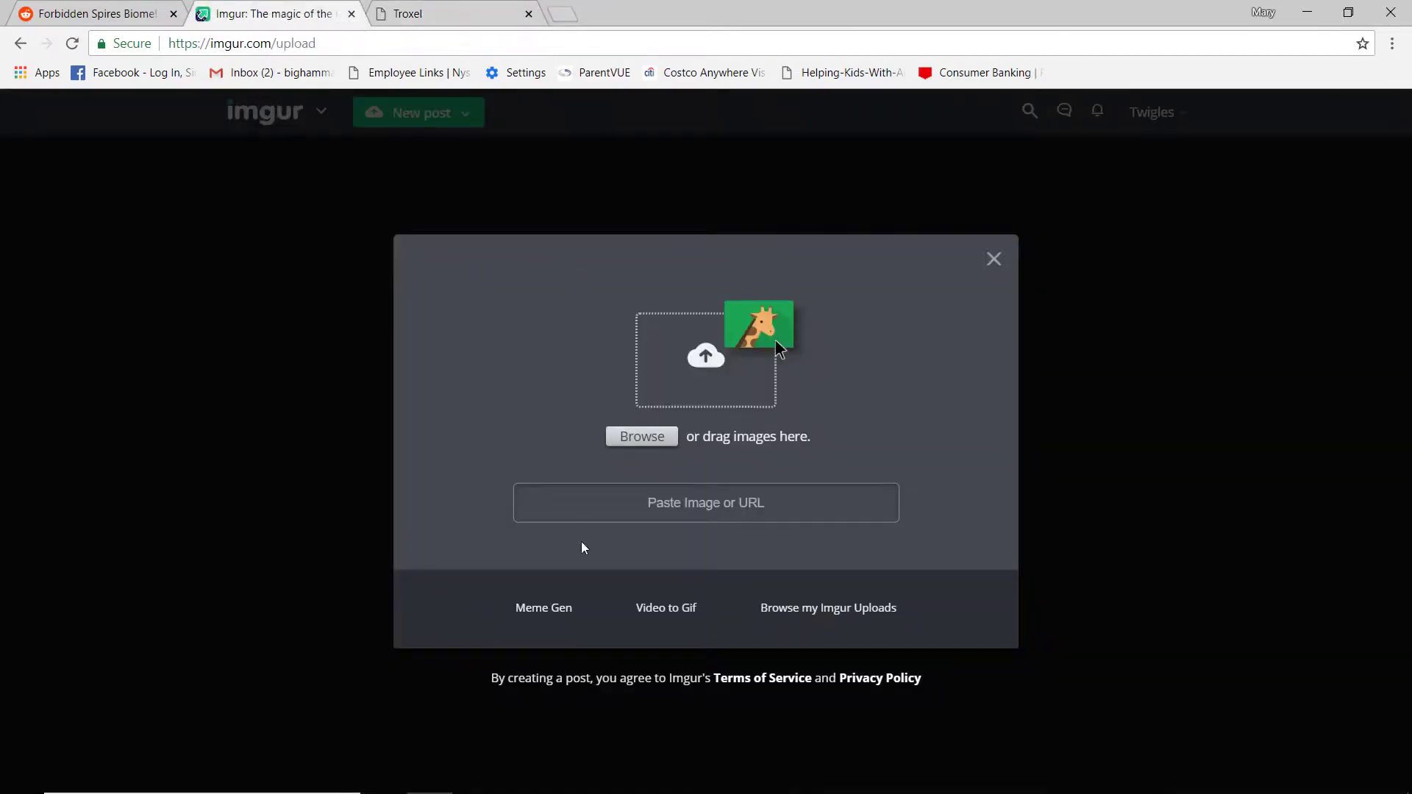
pyautogui.moveTo(519, 792)
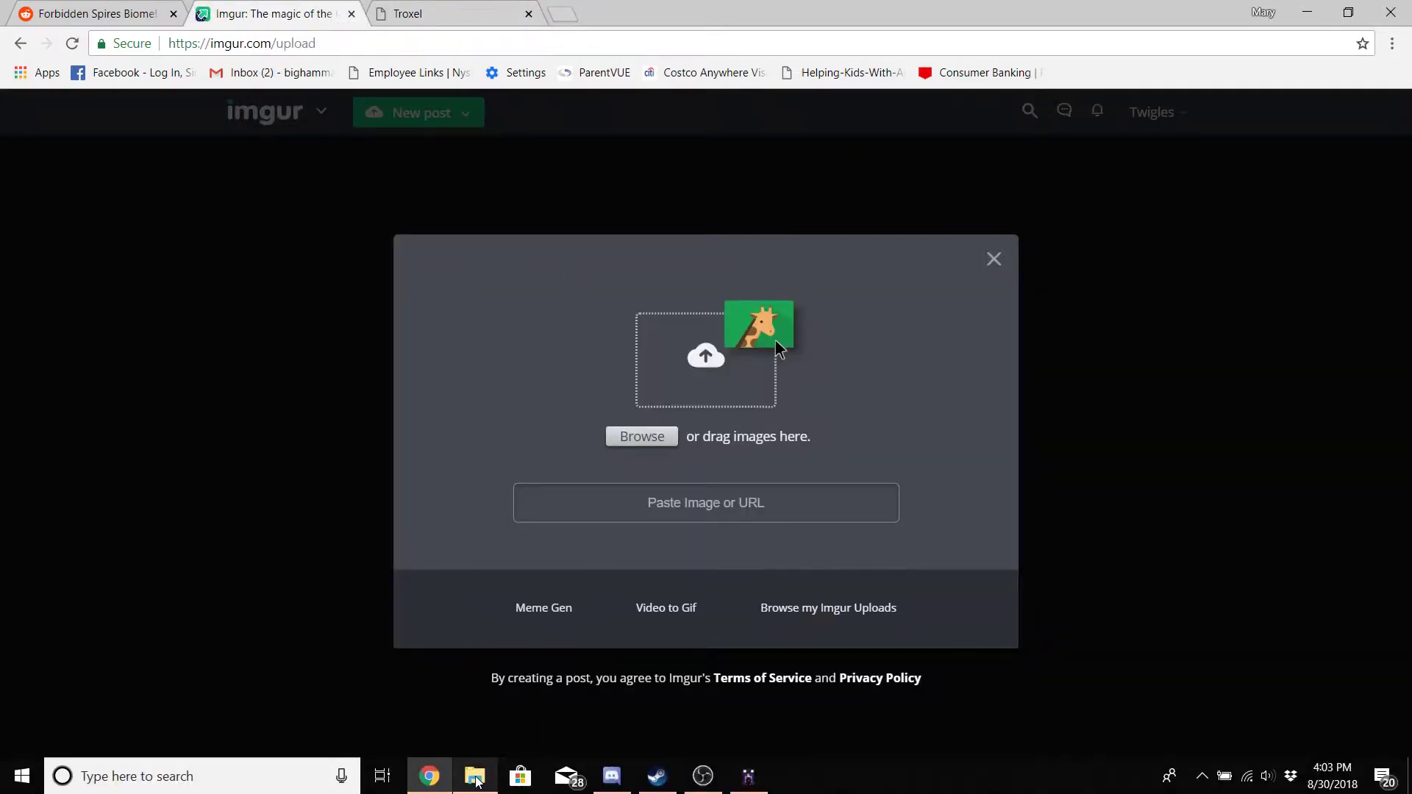
pyautogui.click(476, 776)
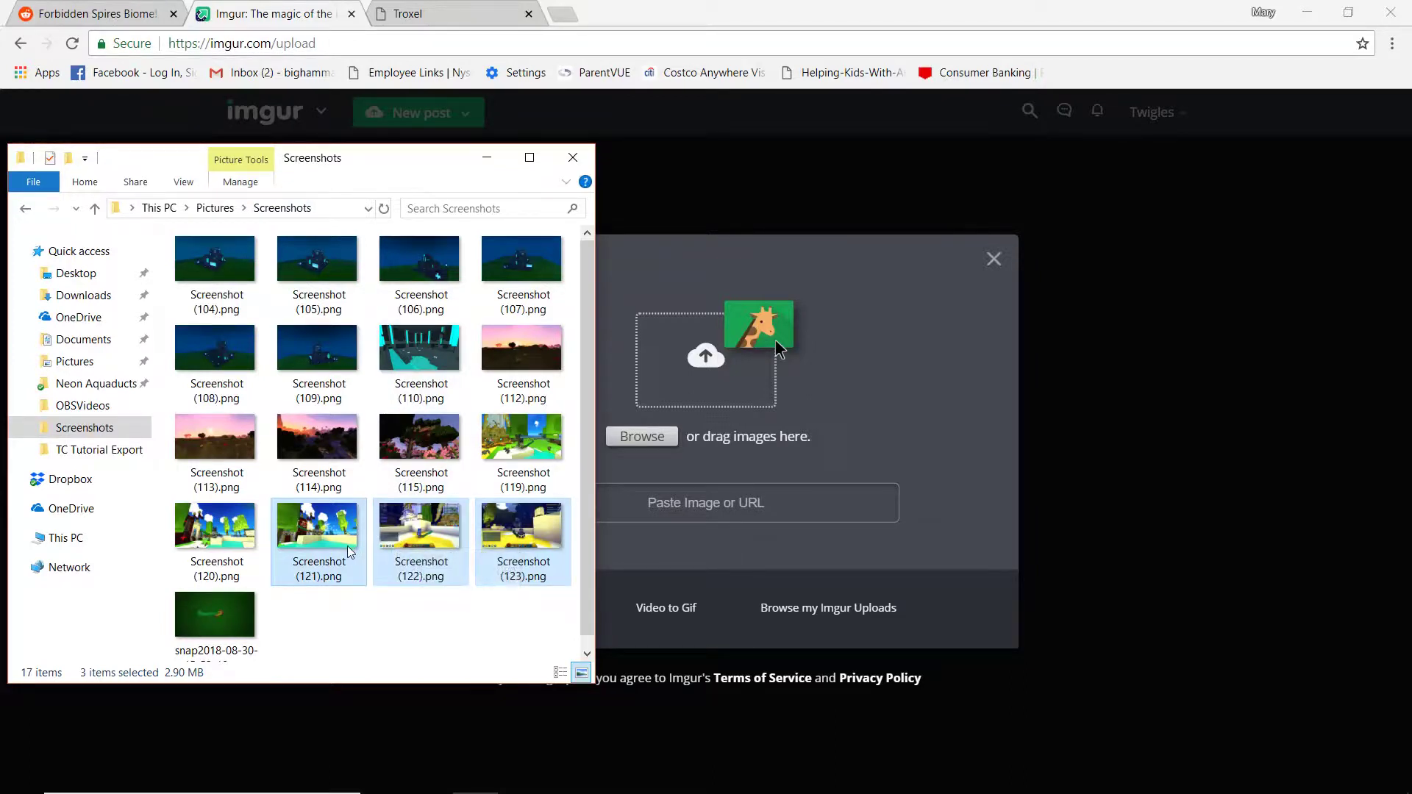
pyautogui.moveTo(416, 544); pyautogui.dragTo(743, 483)
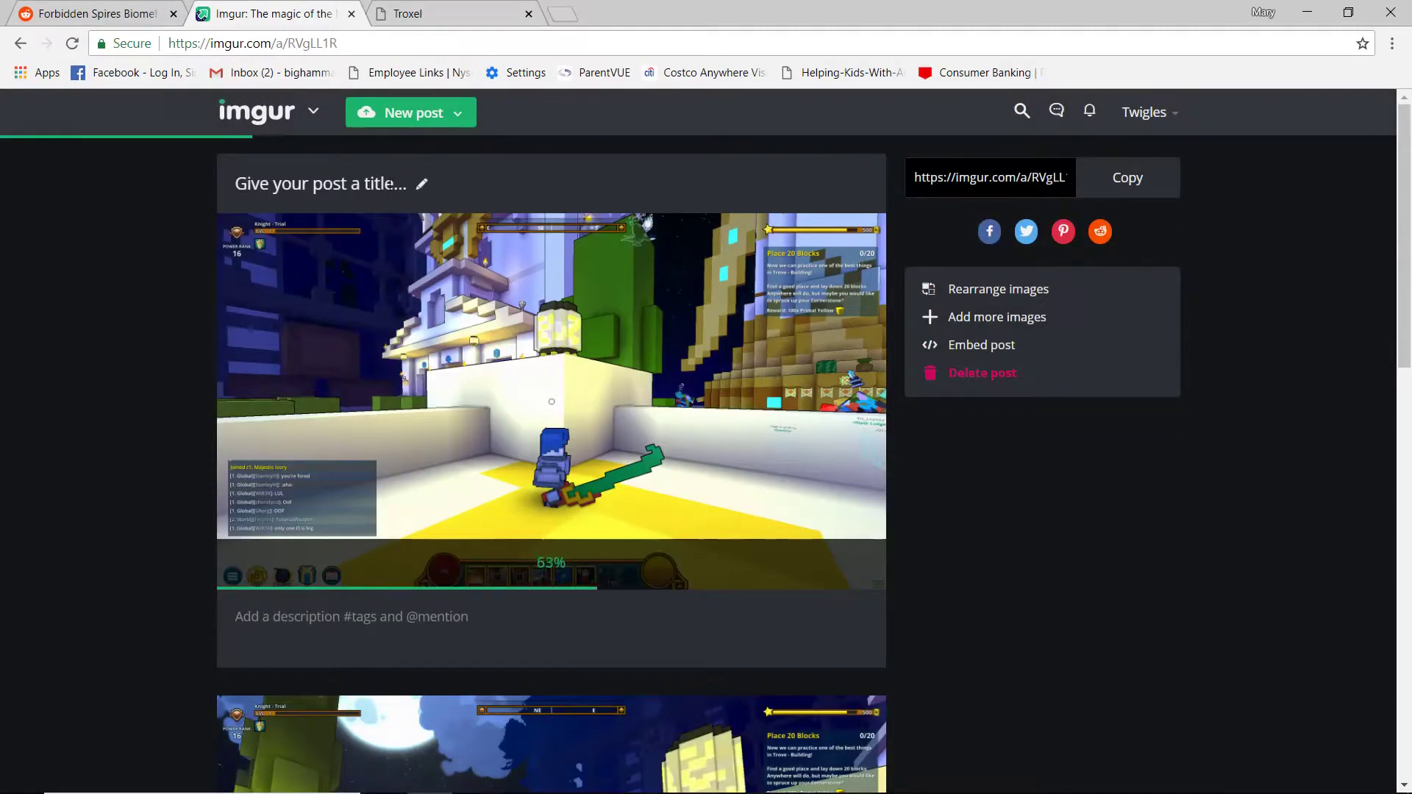
# Step: Title the Imgur post "Tutorial Weapon Screenshots"
pyautogui.click(390, 184)
pyautogui.write('Tu')
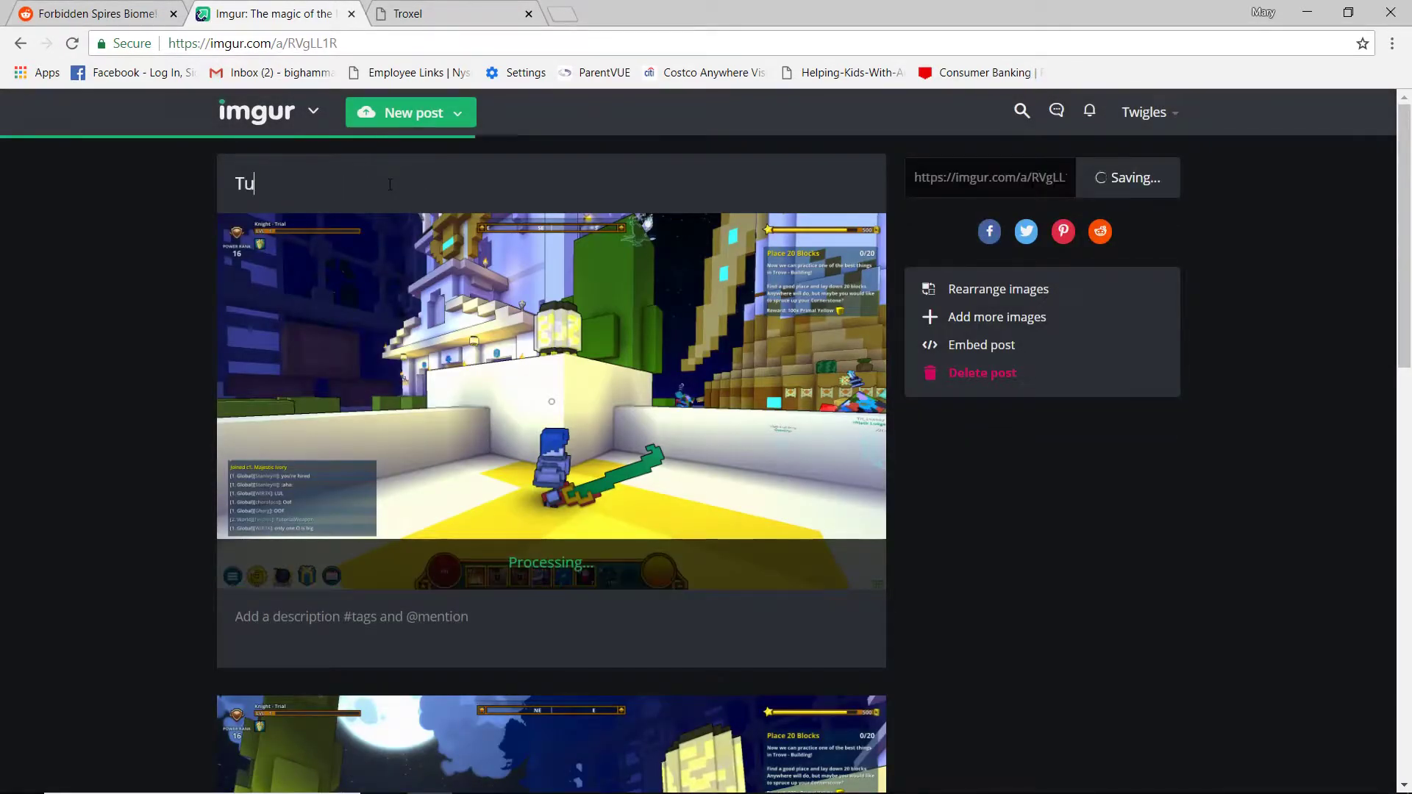
pyautogui.write('torial We')
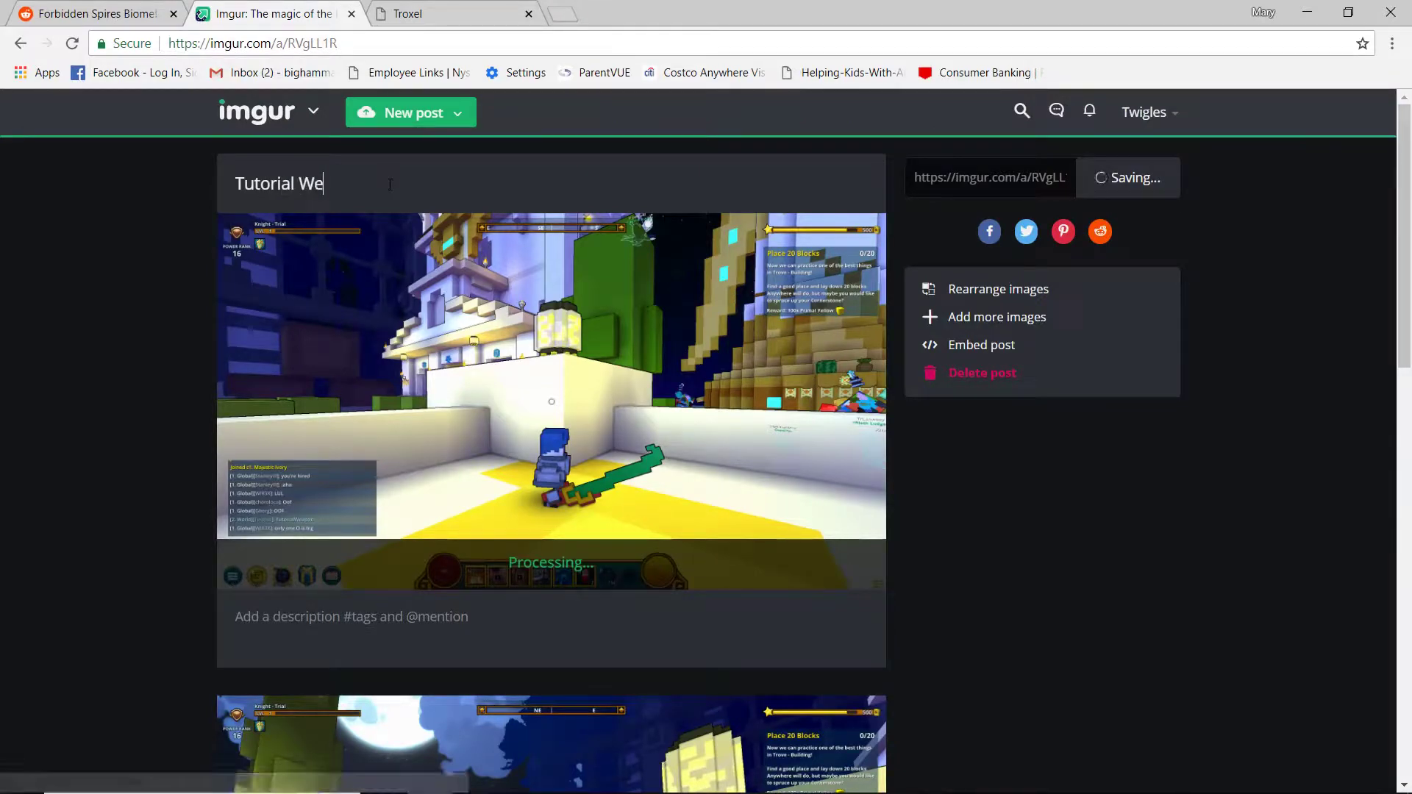
pyautogui.write('apon Screenshots')
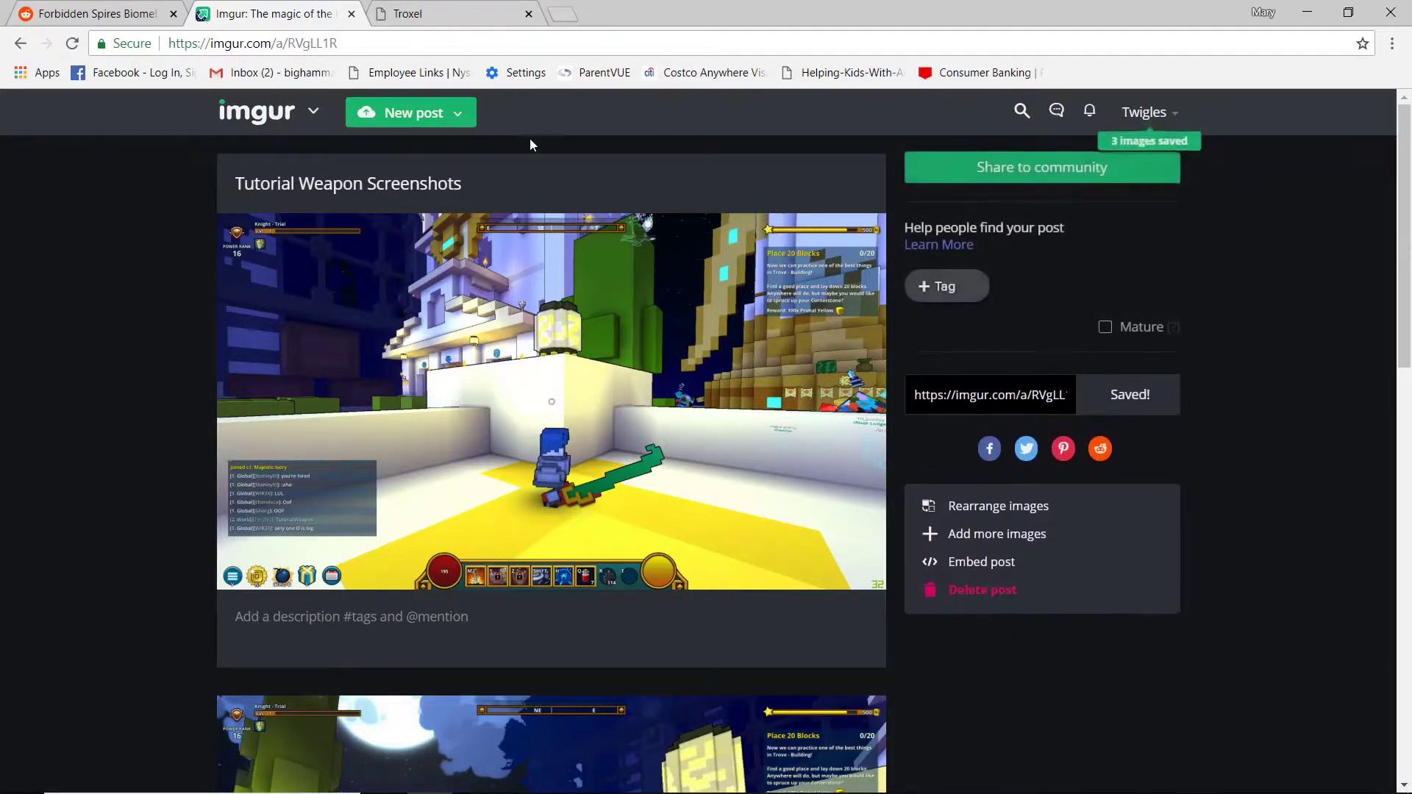
# Step: Open TutorialWeapon.qb from the TC Tutorial Export folder in Troxel as the main mesh
pyautogui.click(440, 17)
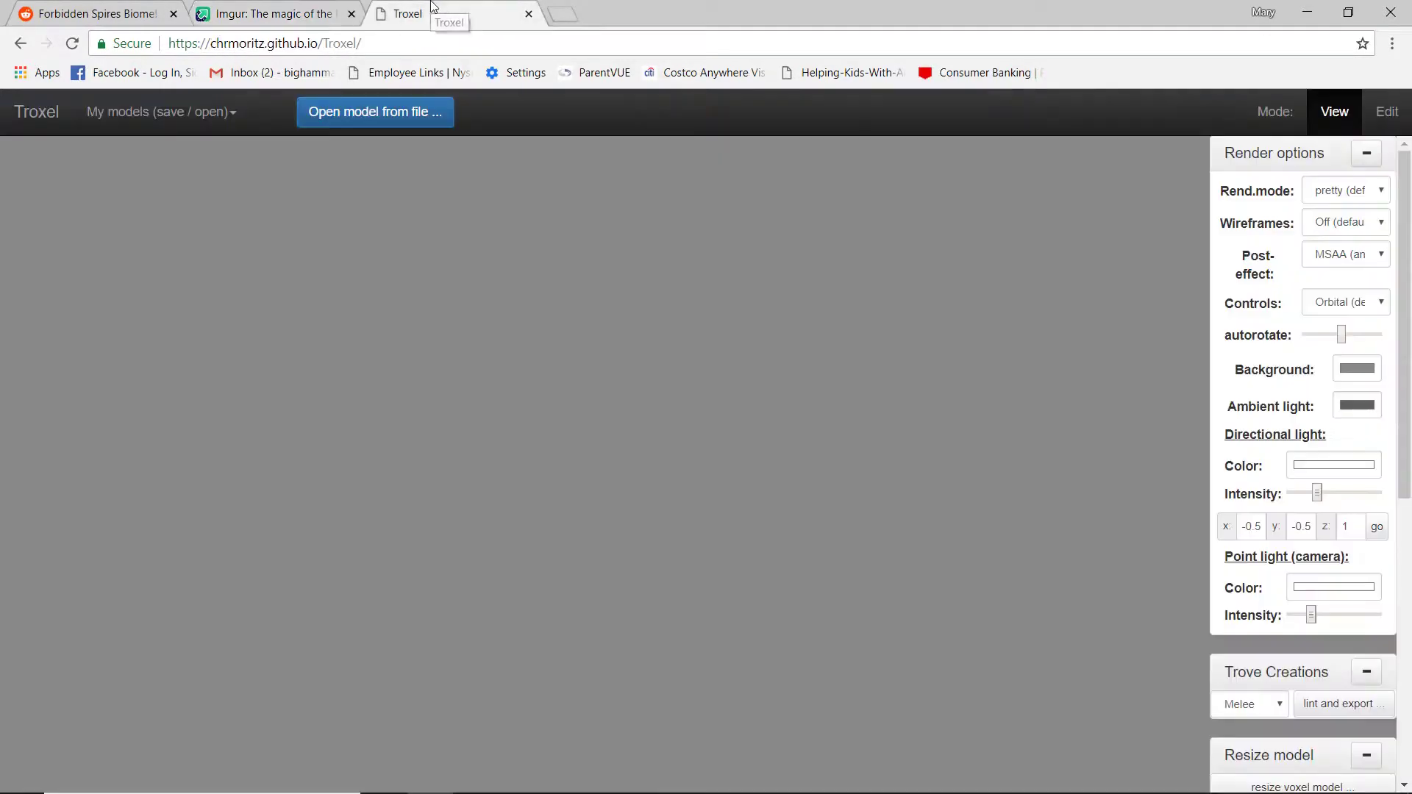
pyautogui.click(413, 111)
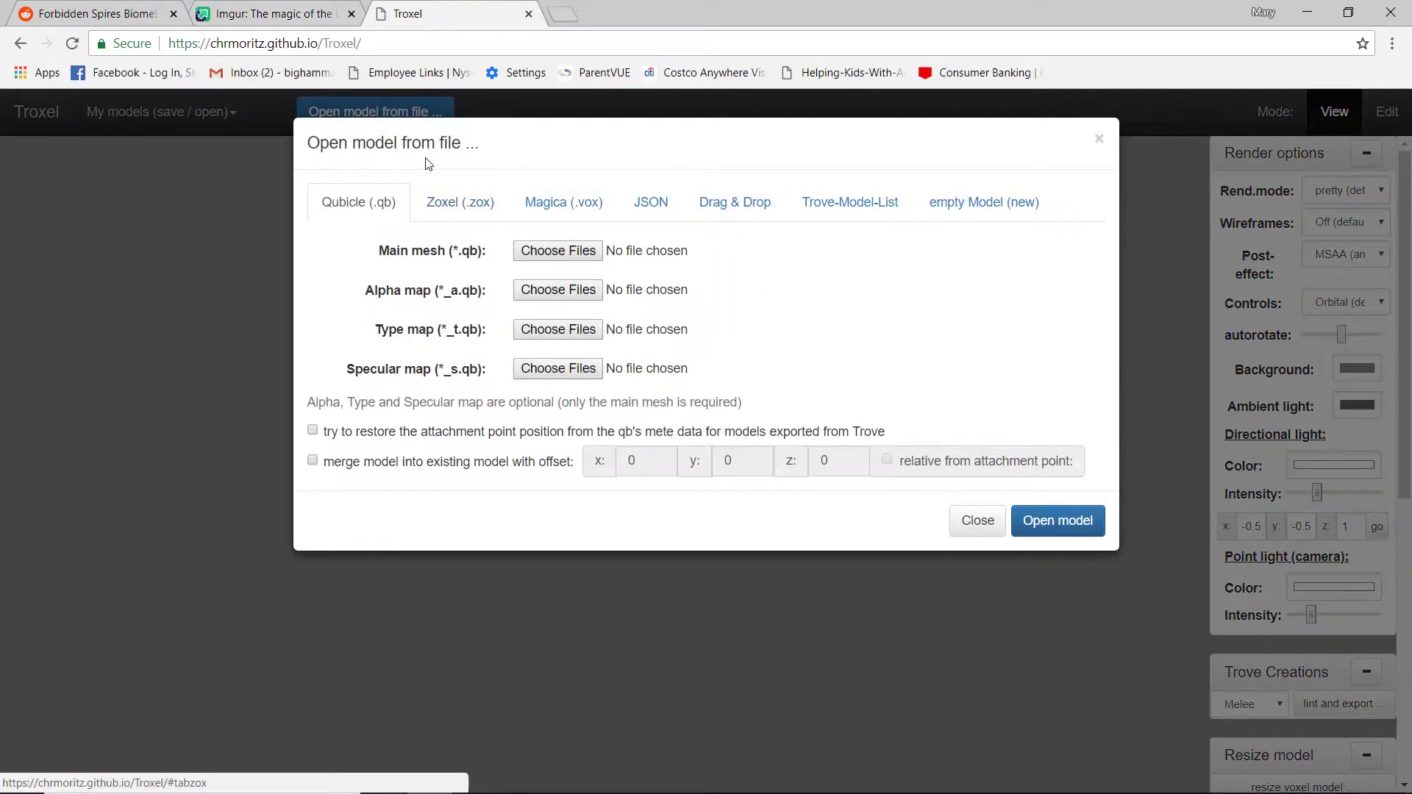
pyautogui.click(561, 250)
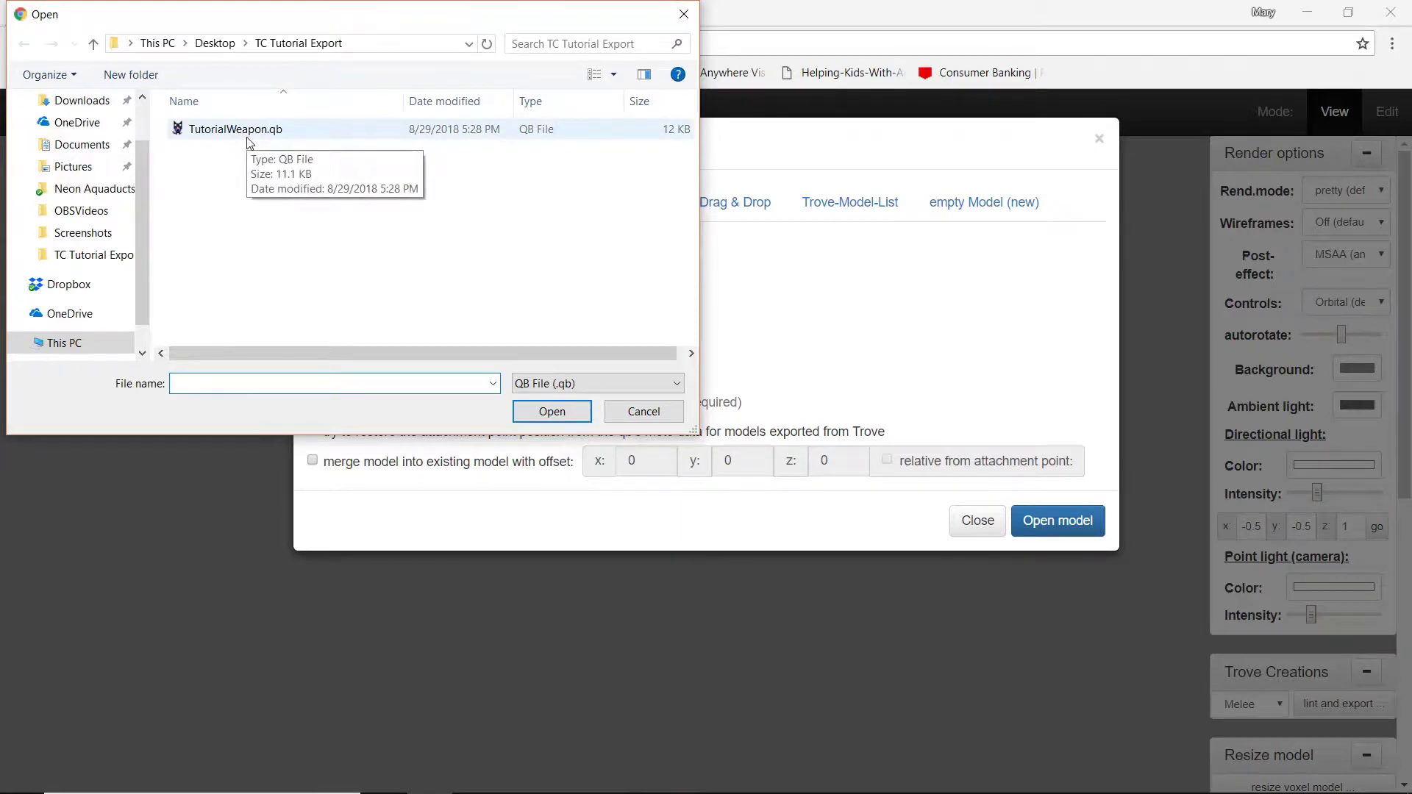
pyautogui.doubleClick(249, 133)
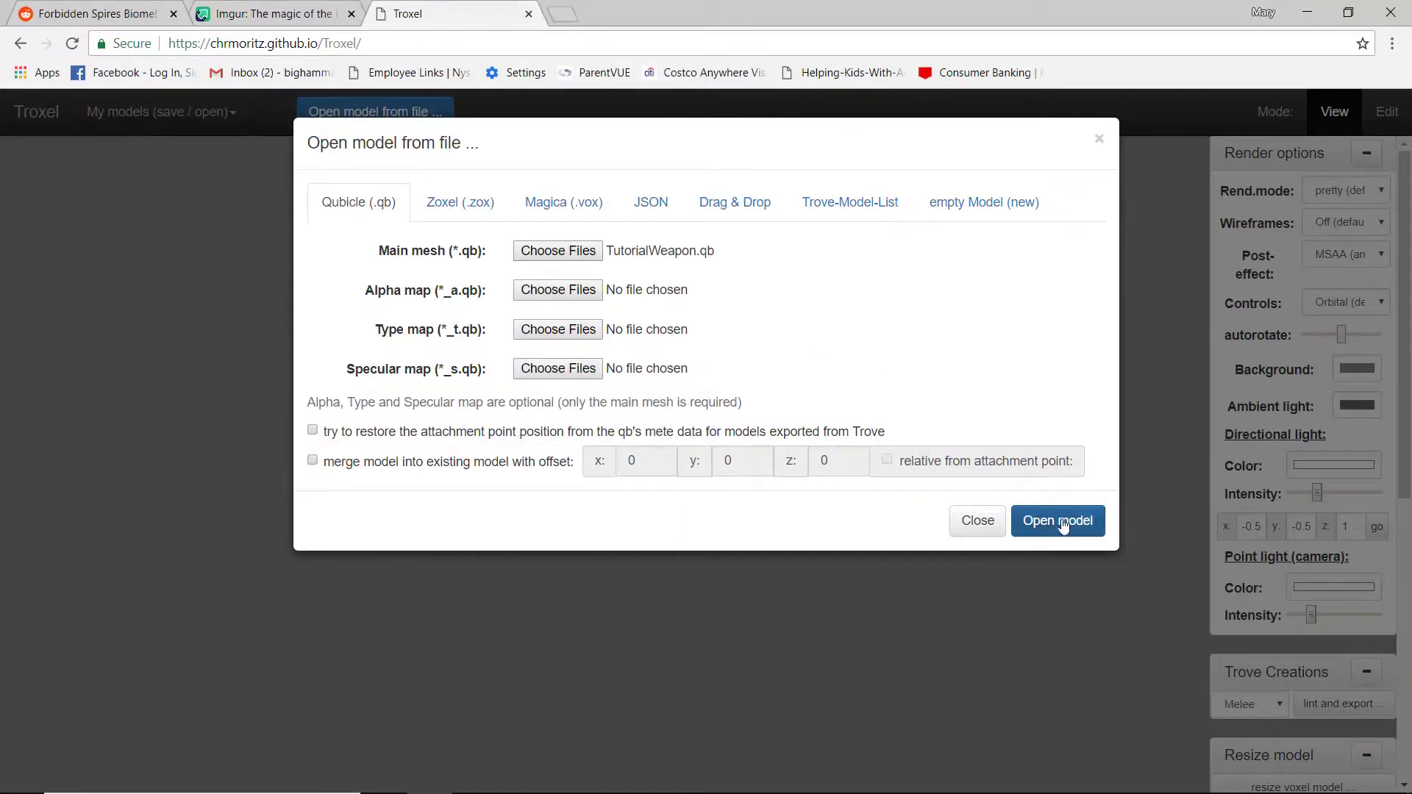
pyautogui.click(1062, 521)
pyautogui.moveTo(1033, 524); pyautogui.dragTo(643, 500)
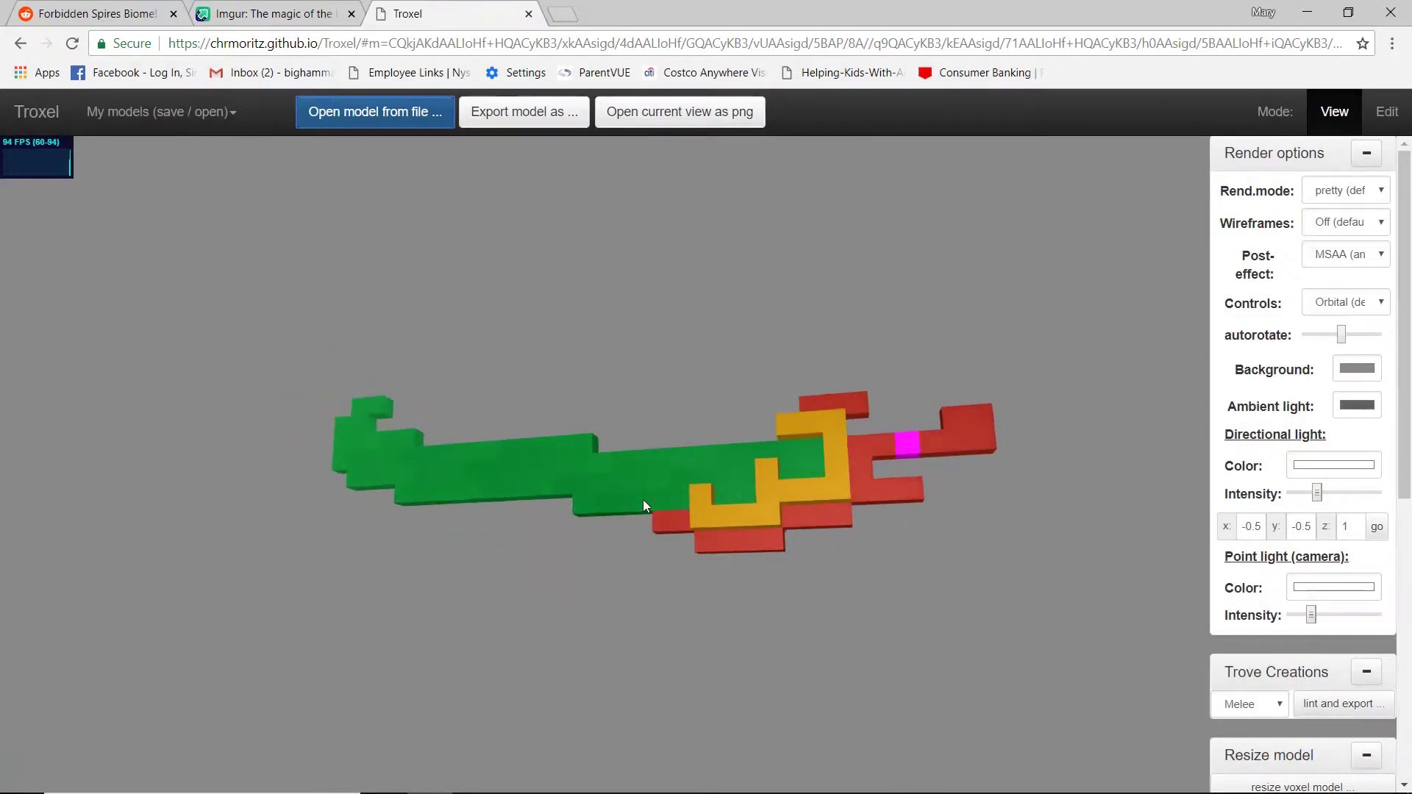
# Step: Start a new text post in r/TroveCreations on Reddit with the title "[Melee - Forbidden Spires] Jade Blade"
pyautogui.click(62, 6)
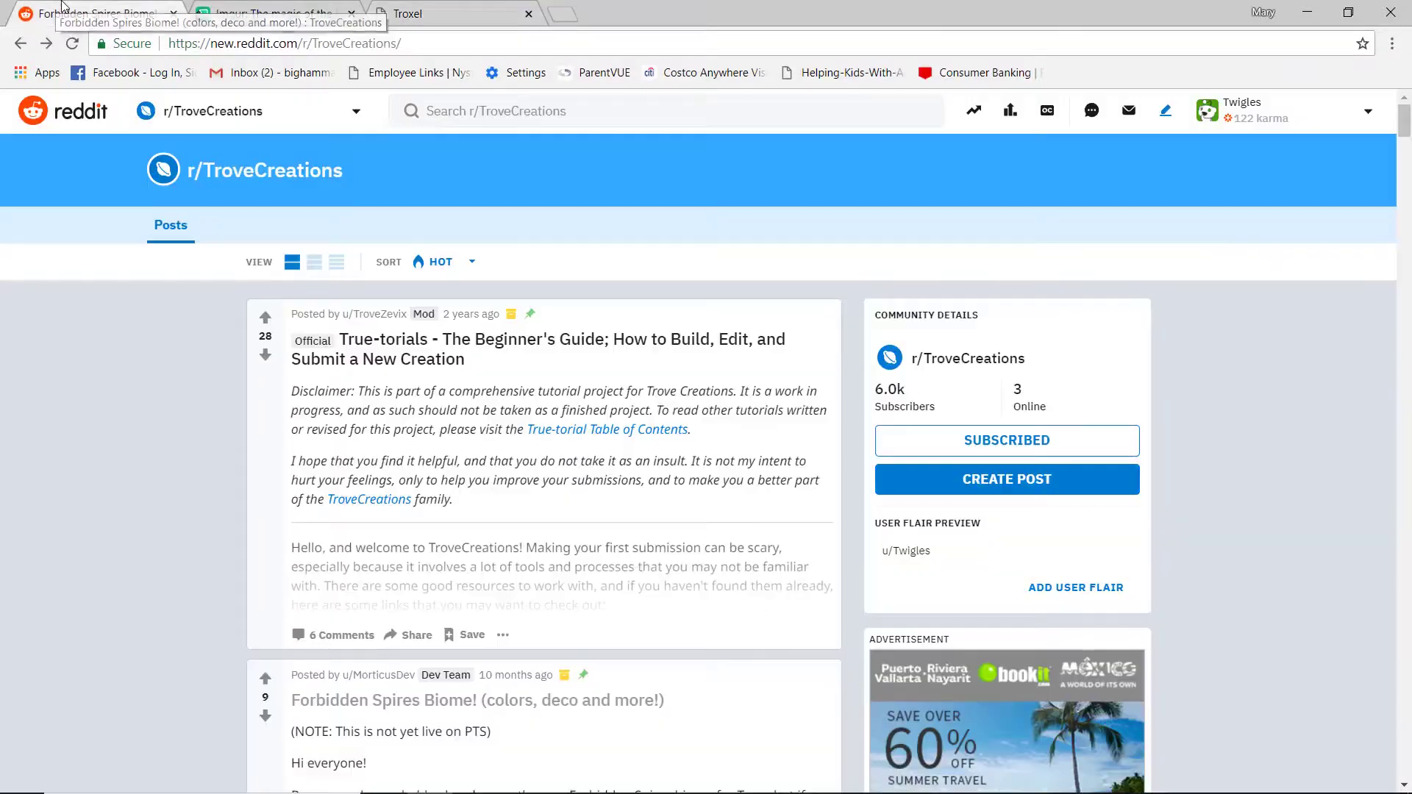
pyautogui.click(1166, 112)
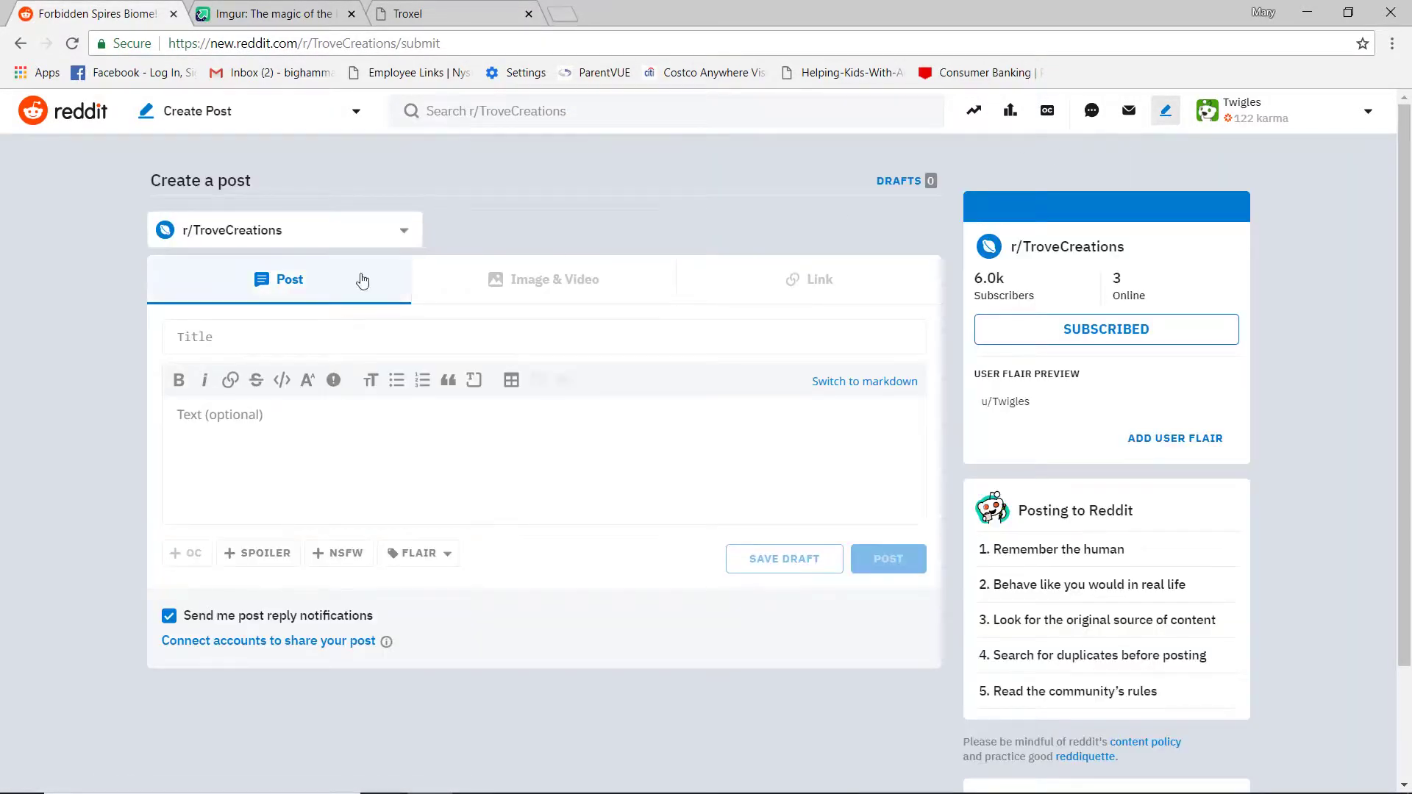
pyautogui.click(257, 336)
pyautogui.write('[')
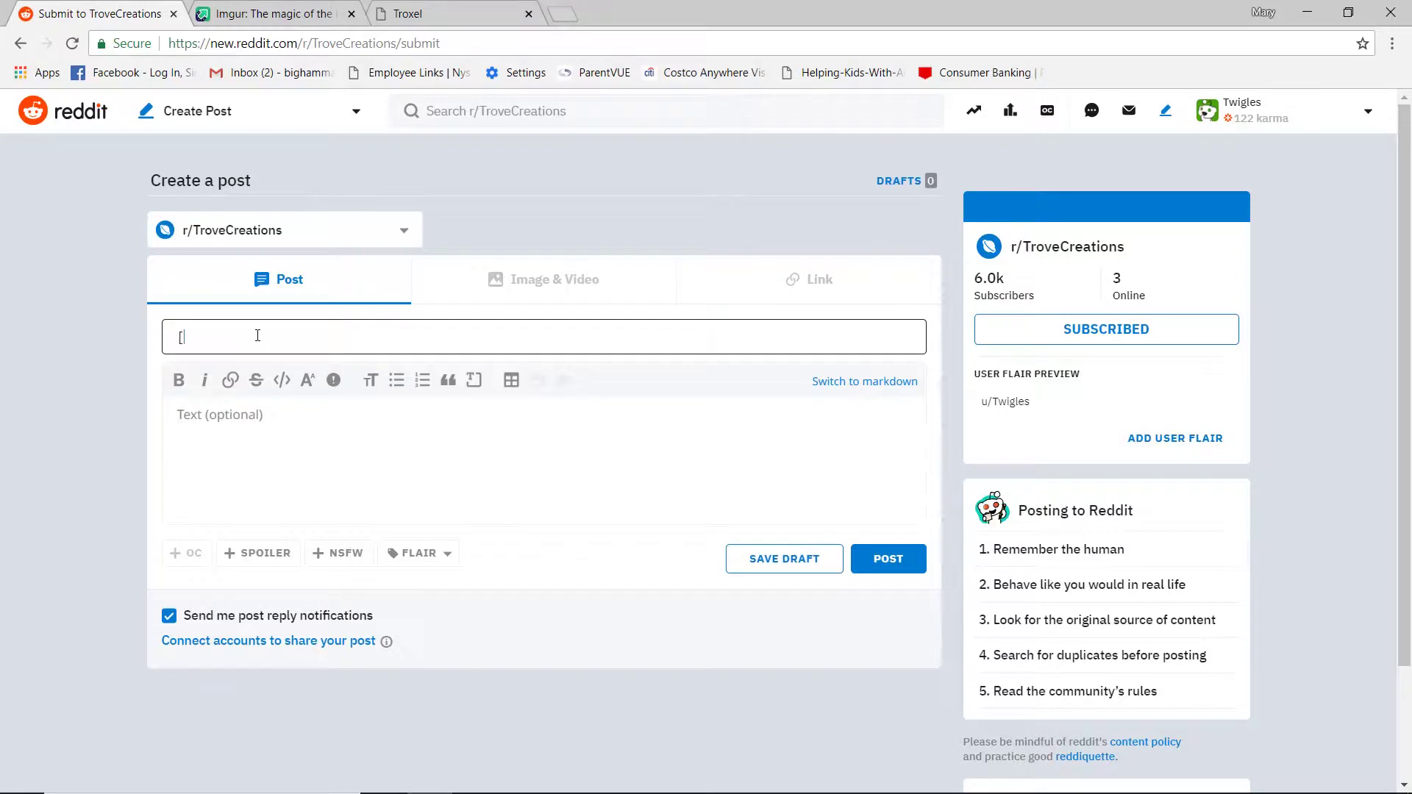
pyautogui.write('Melee - For')
pyautogui.write('bidden Spires')
pyautogui.write('] Jade Blad')
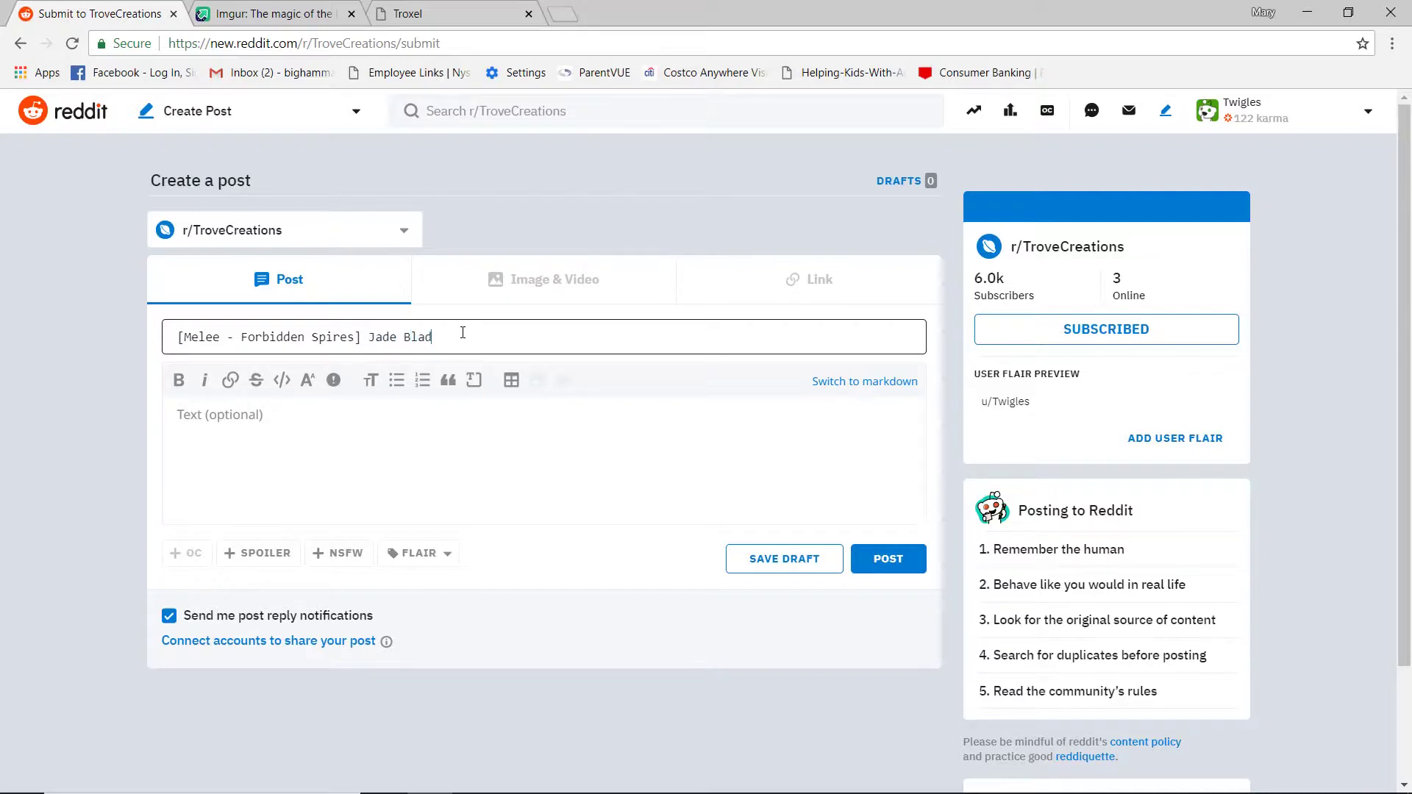
pyautogui.write('e')
# Step: Insert a link named "Screenshots" in the Reddit post body, pointing to the copied Imgur album address
pyautogui.click(358, 433)
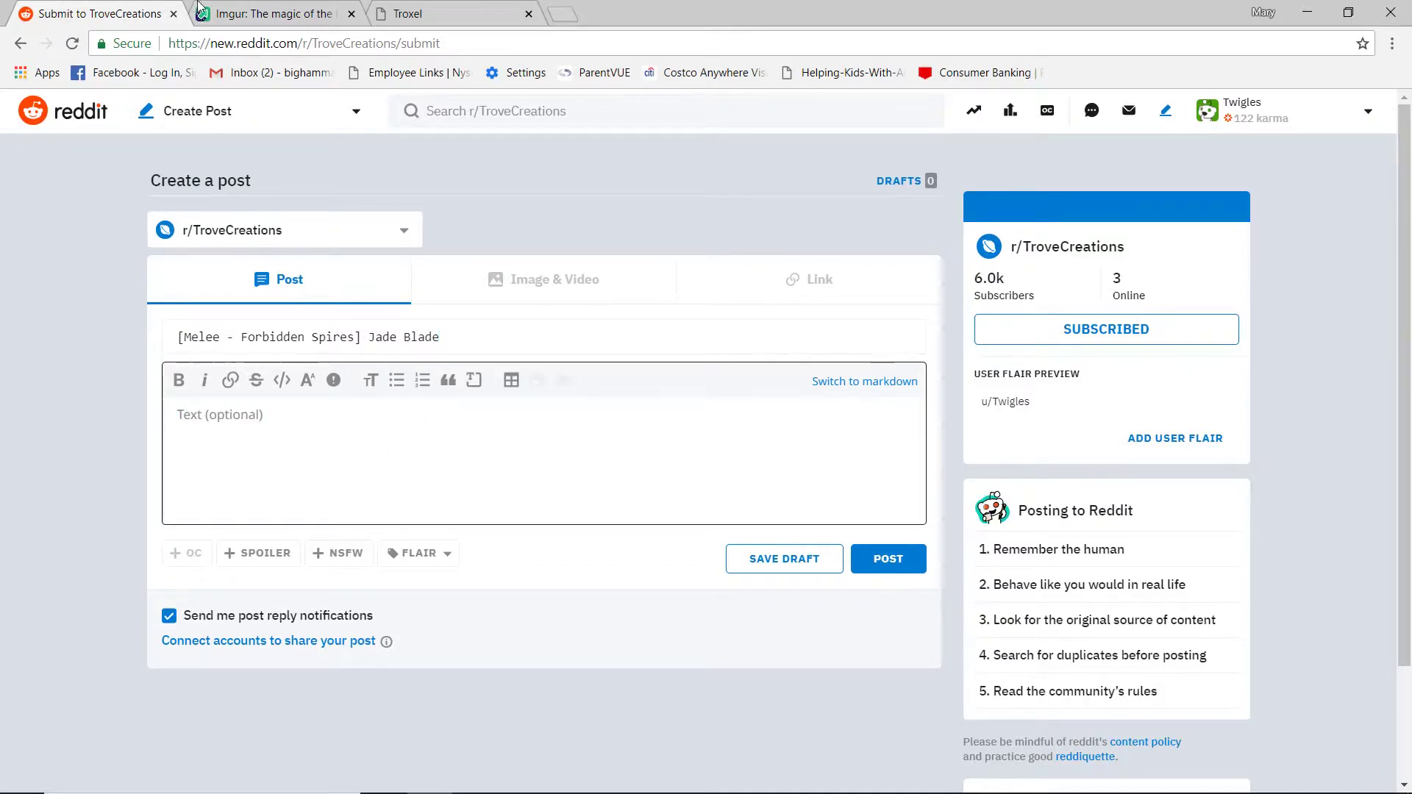
pyautogui.click(312, 14)
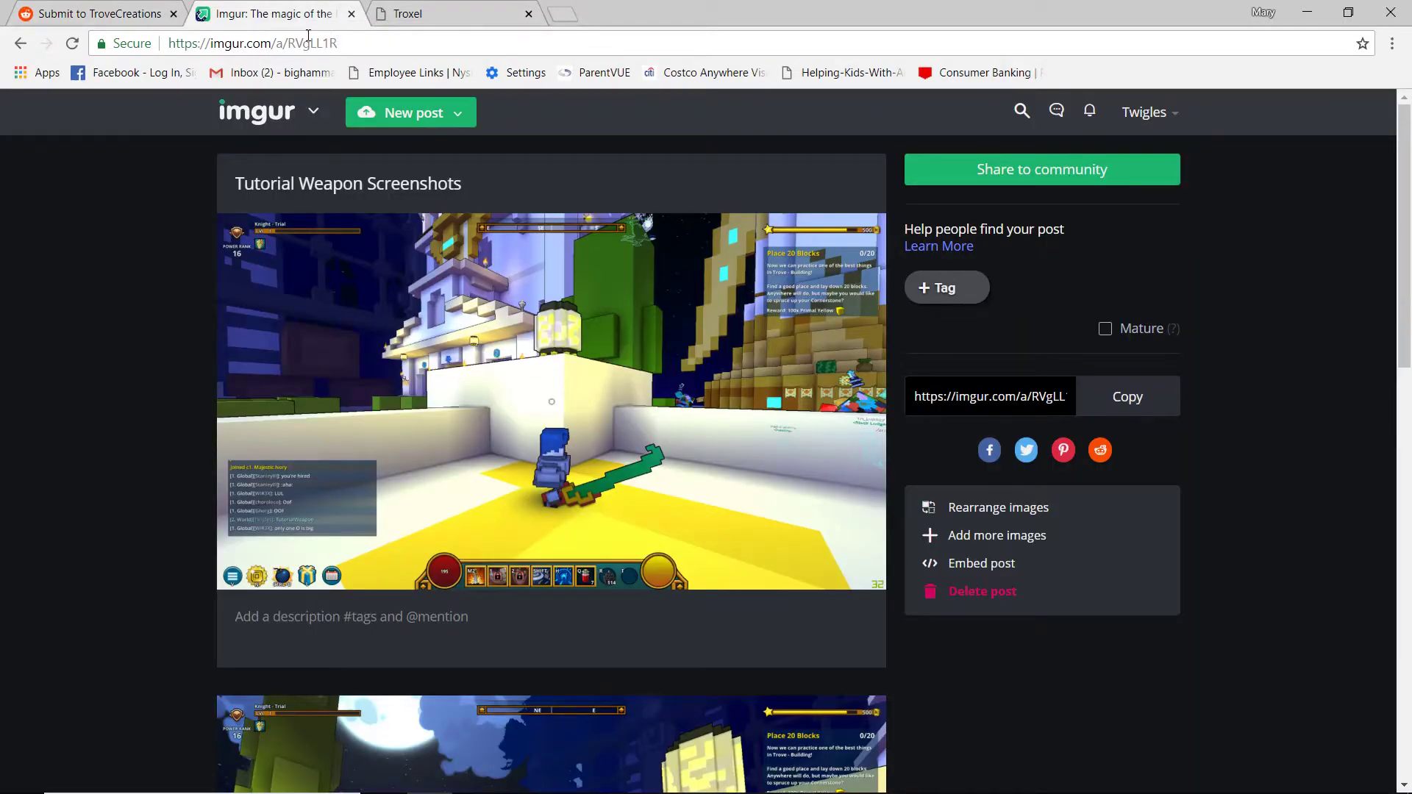
pyautogui.click(308, 41)
pyautogui.hotkey('ctrl', 'c')
pyautogui.click(126, 11)
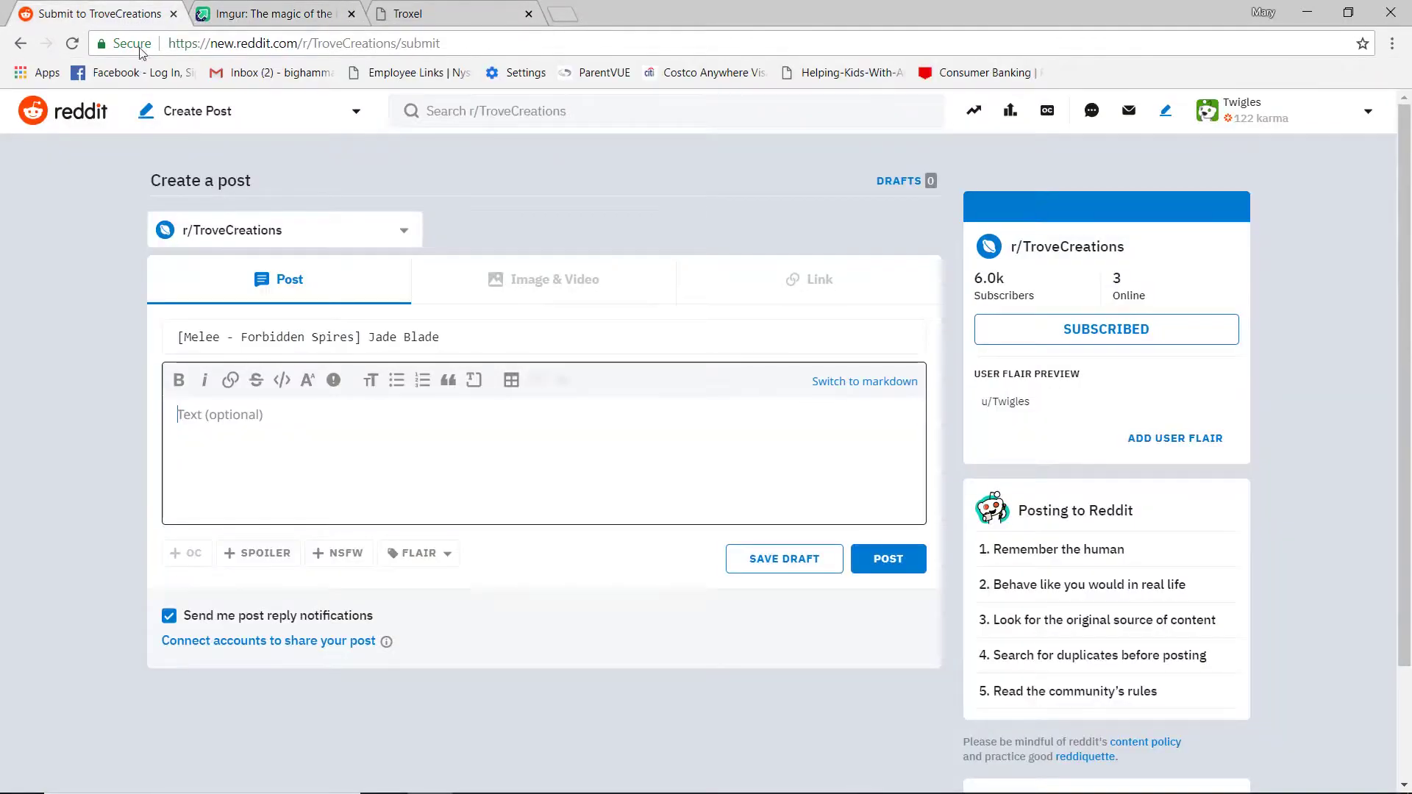
pyautogui.click(231, 380)
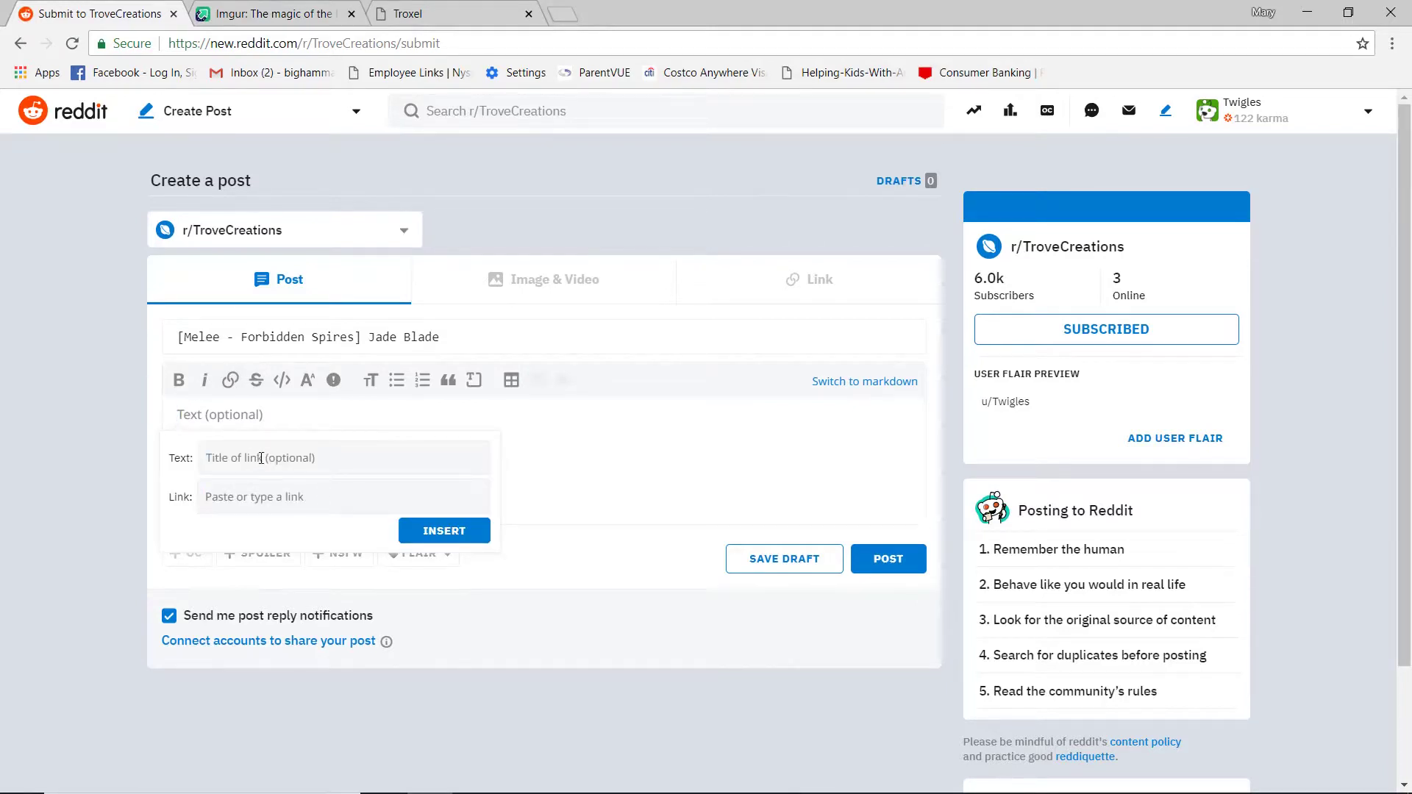
pyautogui.write('Screenshots')
pyautogui.press('Tab')
pyautogui.hotkey('ctrl', 'v')
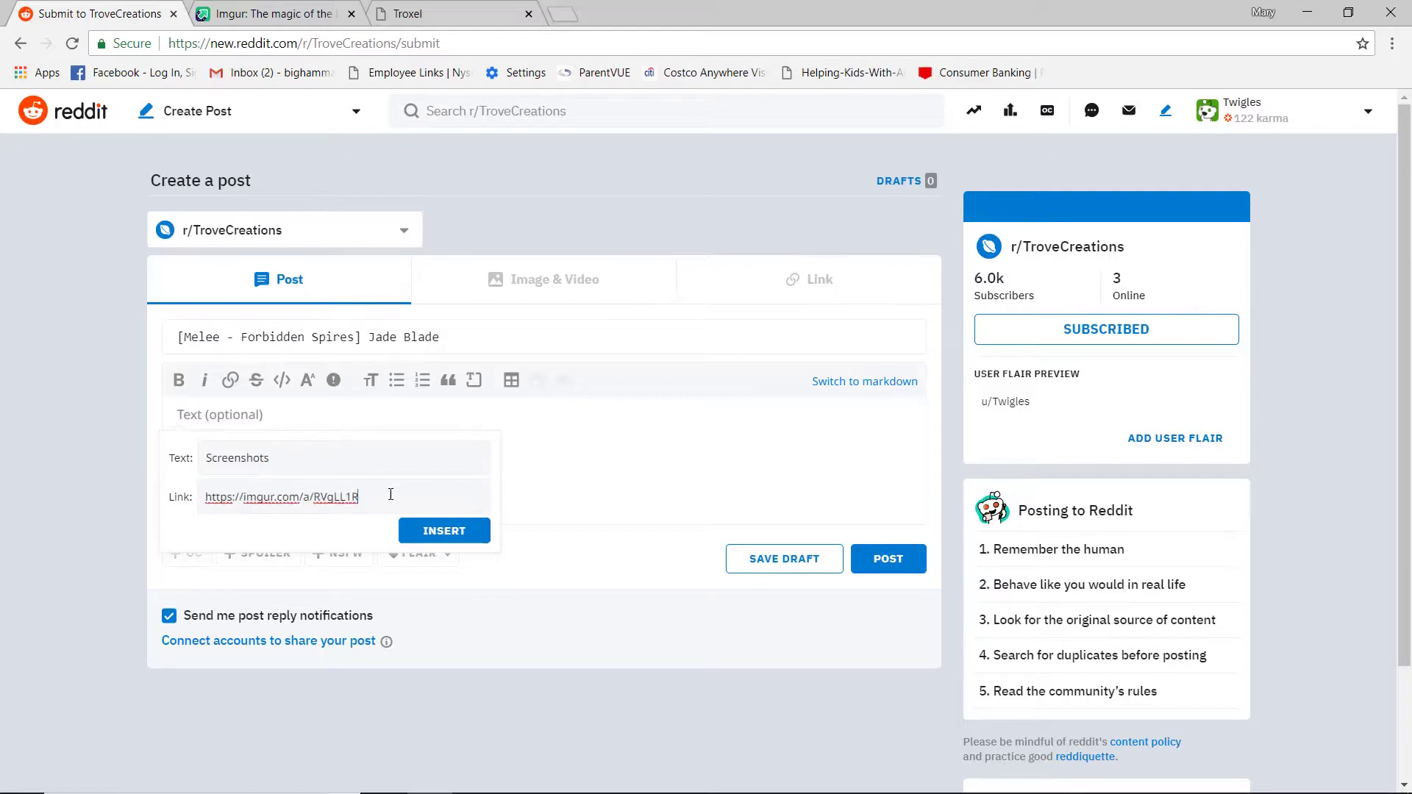
pyautogui.click(432, 532)
# Step: Add a link named "Troxel" on a new line of the post body, pointing to the copied address of the Troxel model
pyautogui.click(454, 11)
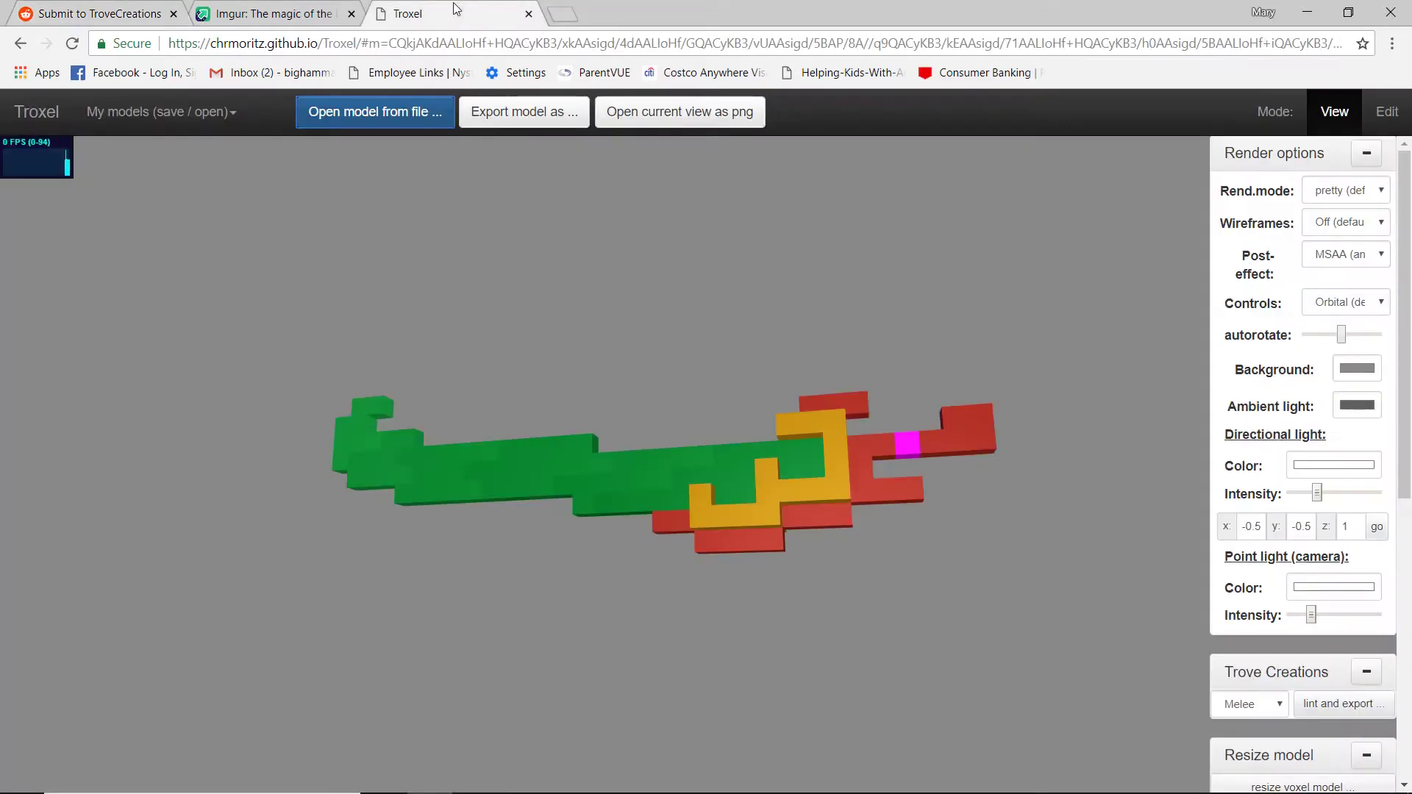
pyautogui.click(430, 43)
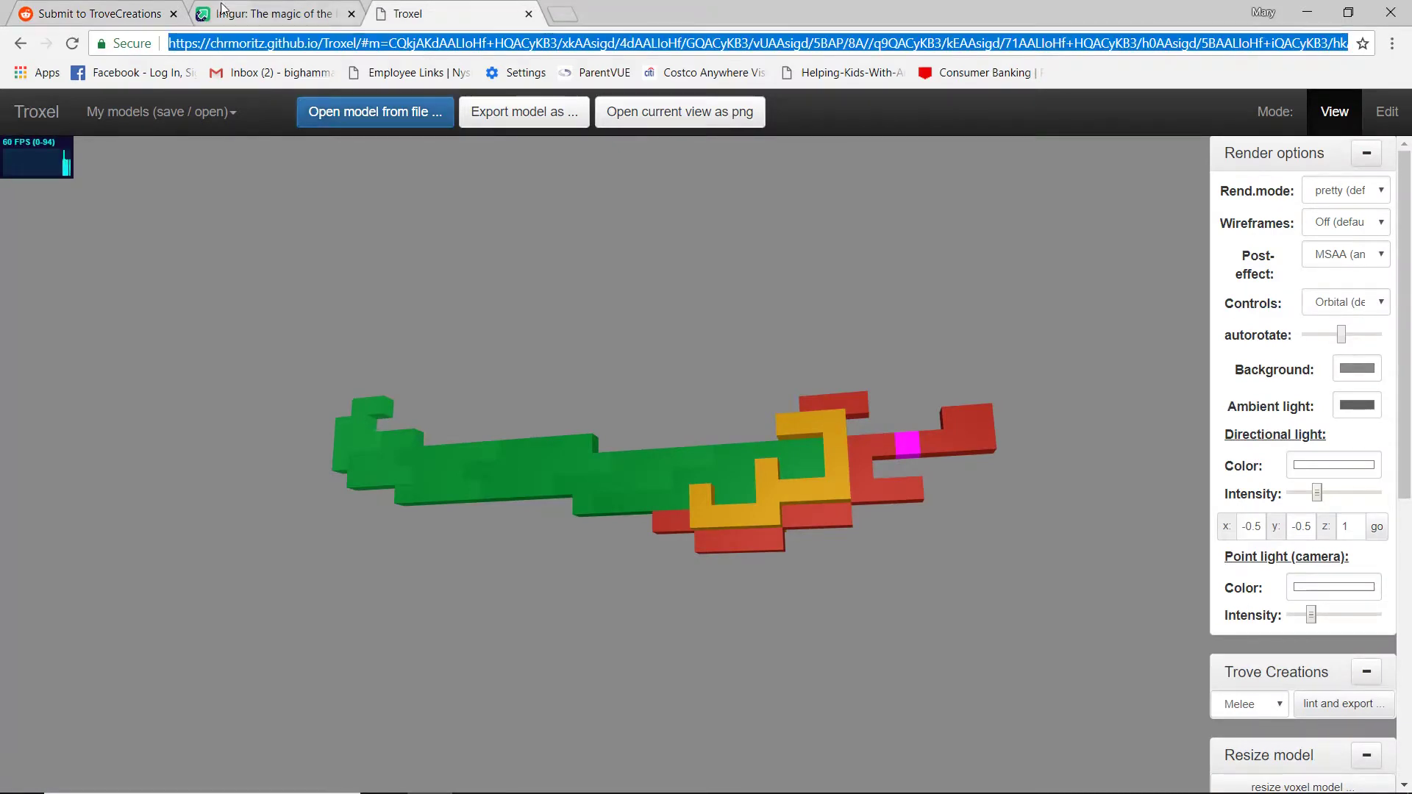
pyautogui.click(103, 13)
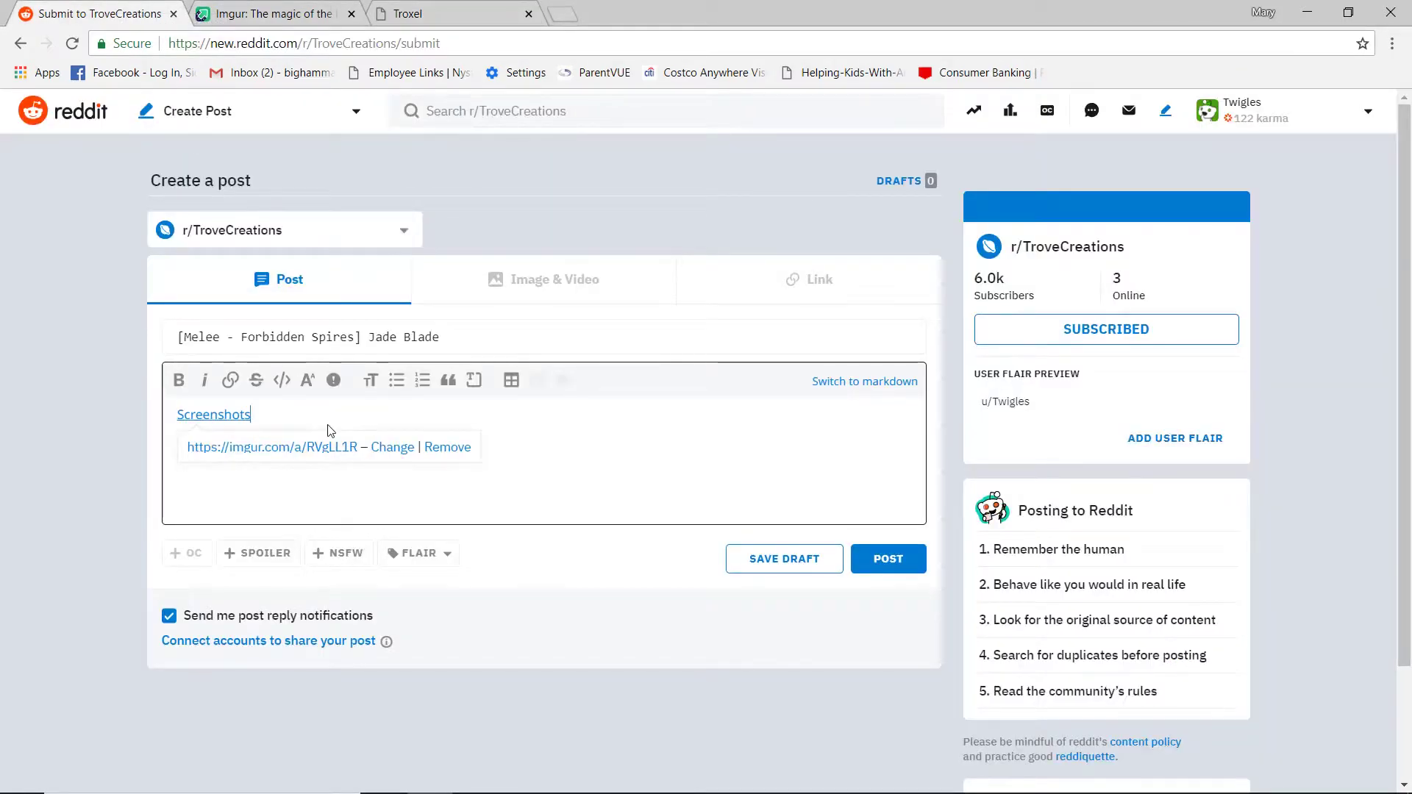
pyautogui.press('Return')
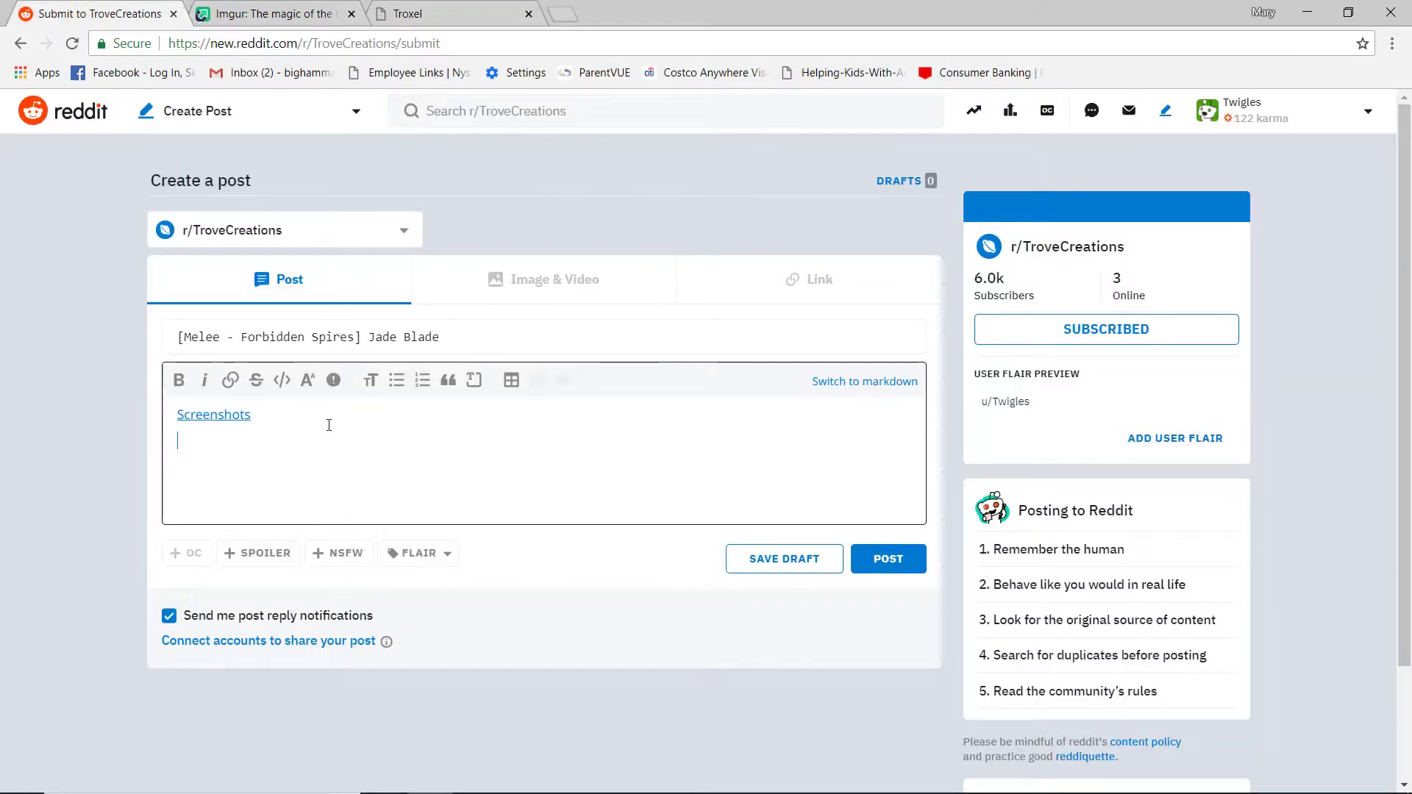
pyautogui.click(230, 380)
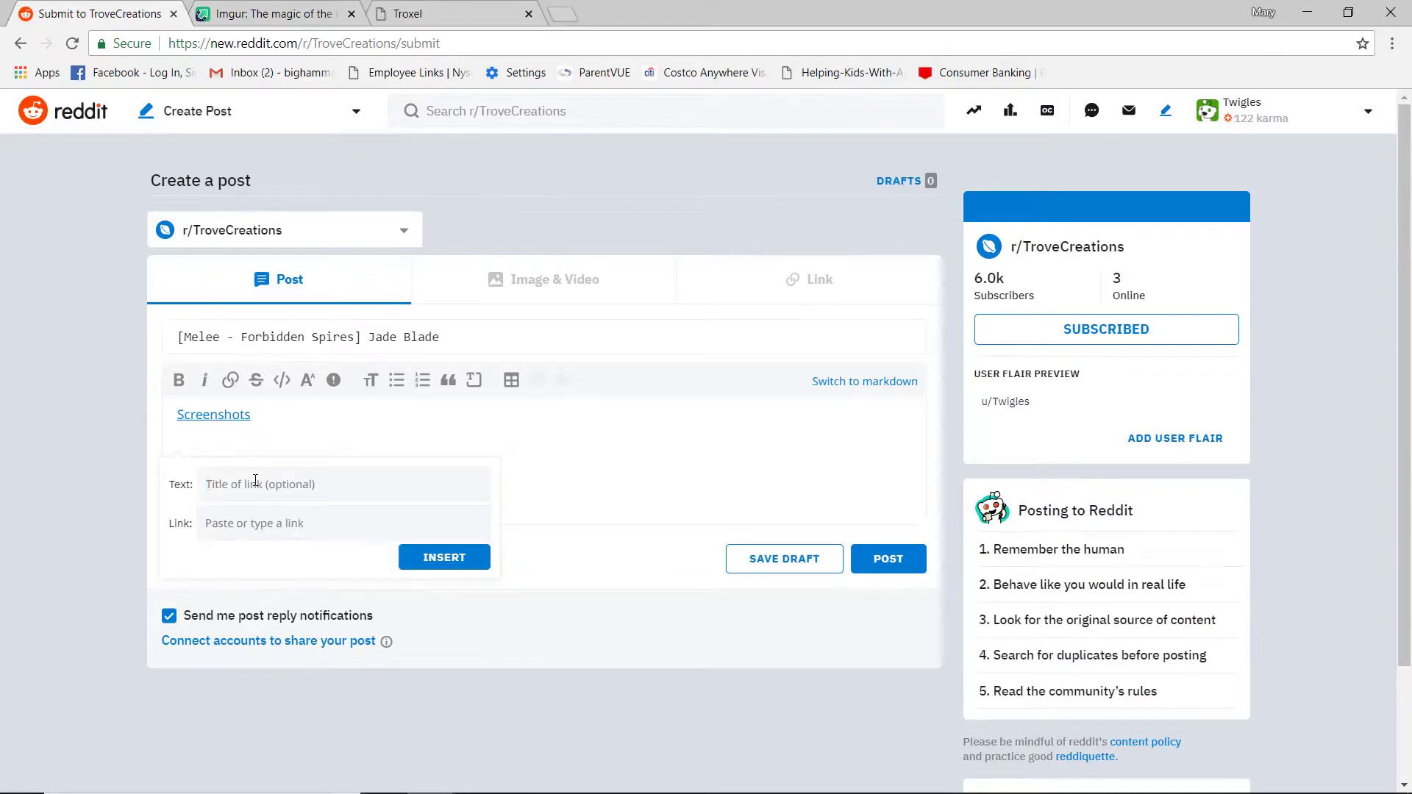
pyautogui.write('Troxel')
pyautogui.hotkey('ctrl', 'v')
pyautogui.click(441, 557)
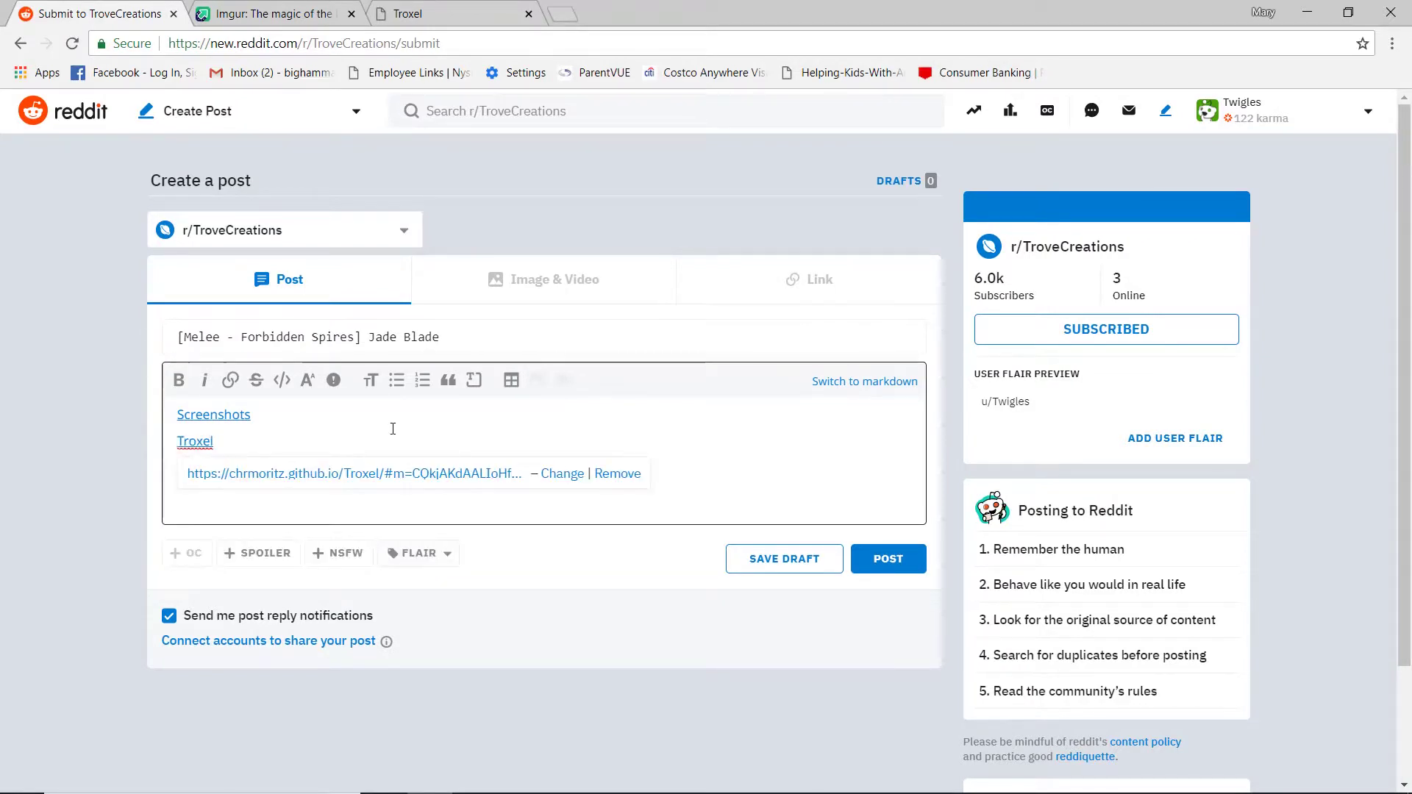
# Step: Publish the Jade Blade post to r/TroveCreations and return to the subreddit's post feed
pyautogui.press('Return')
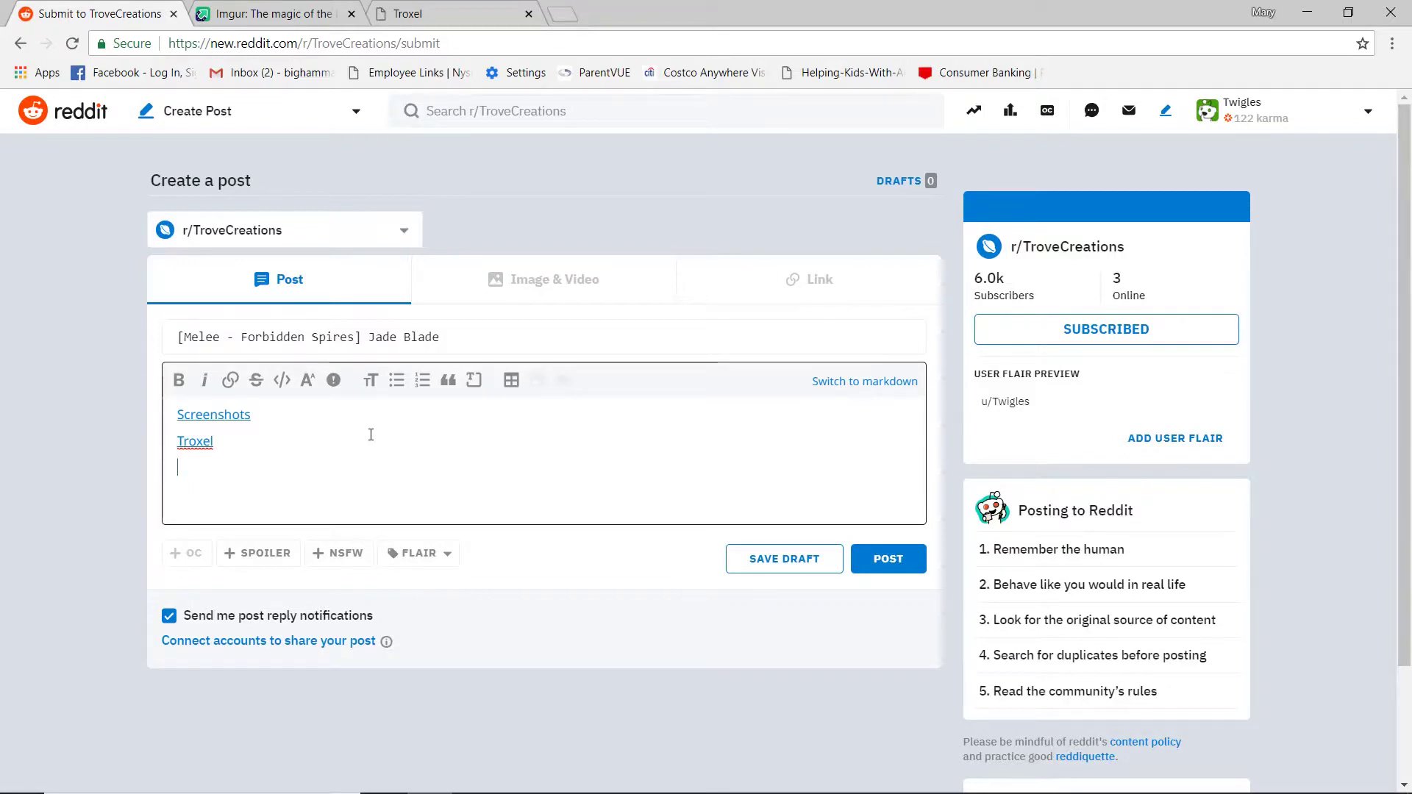
pyautogui.click(886, 563)
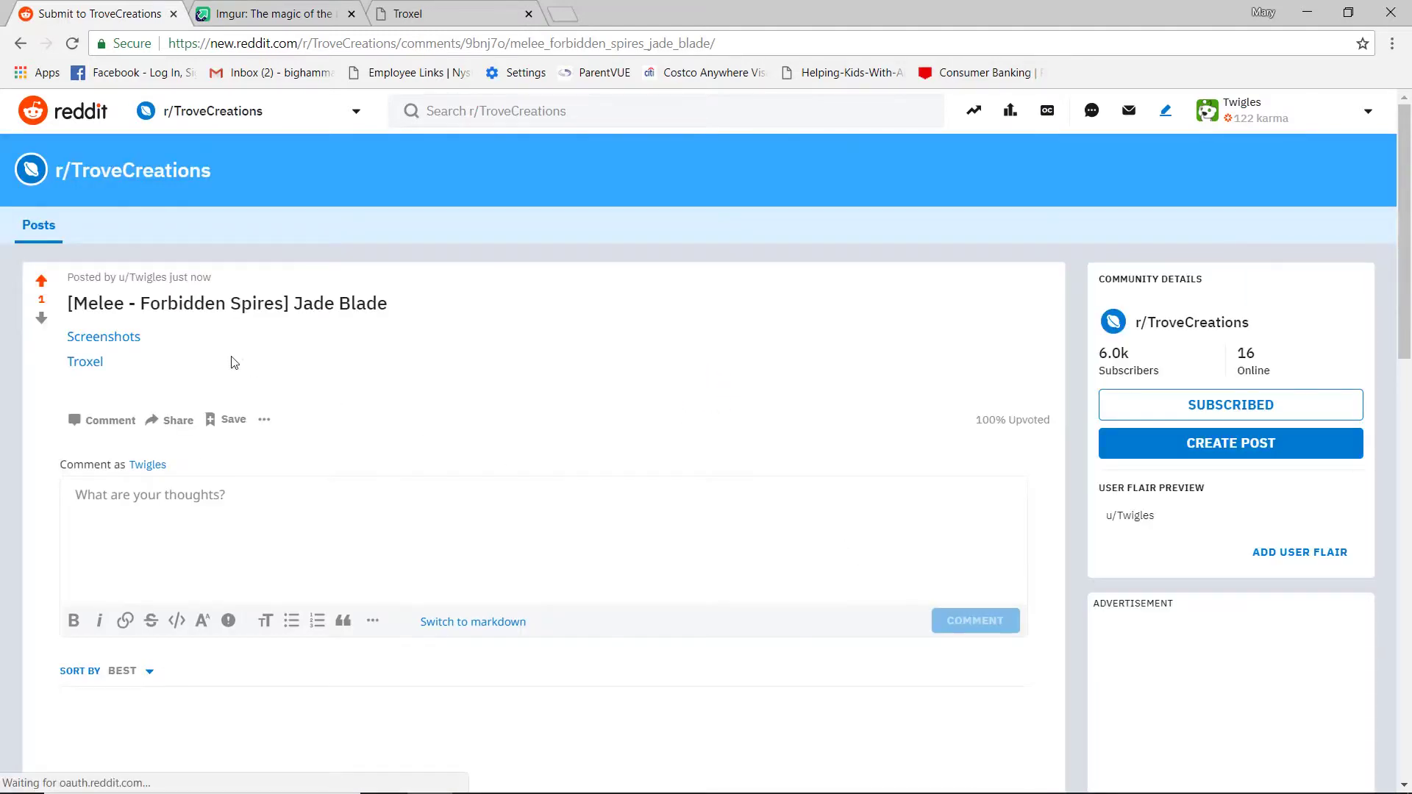
pyautogui.click(129, 190)
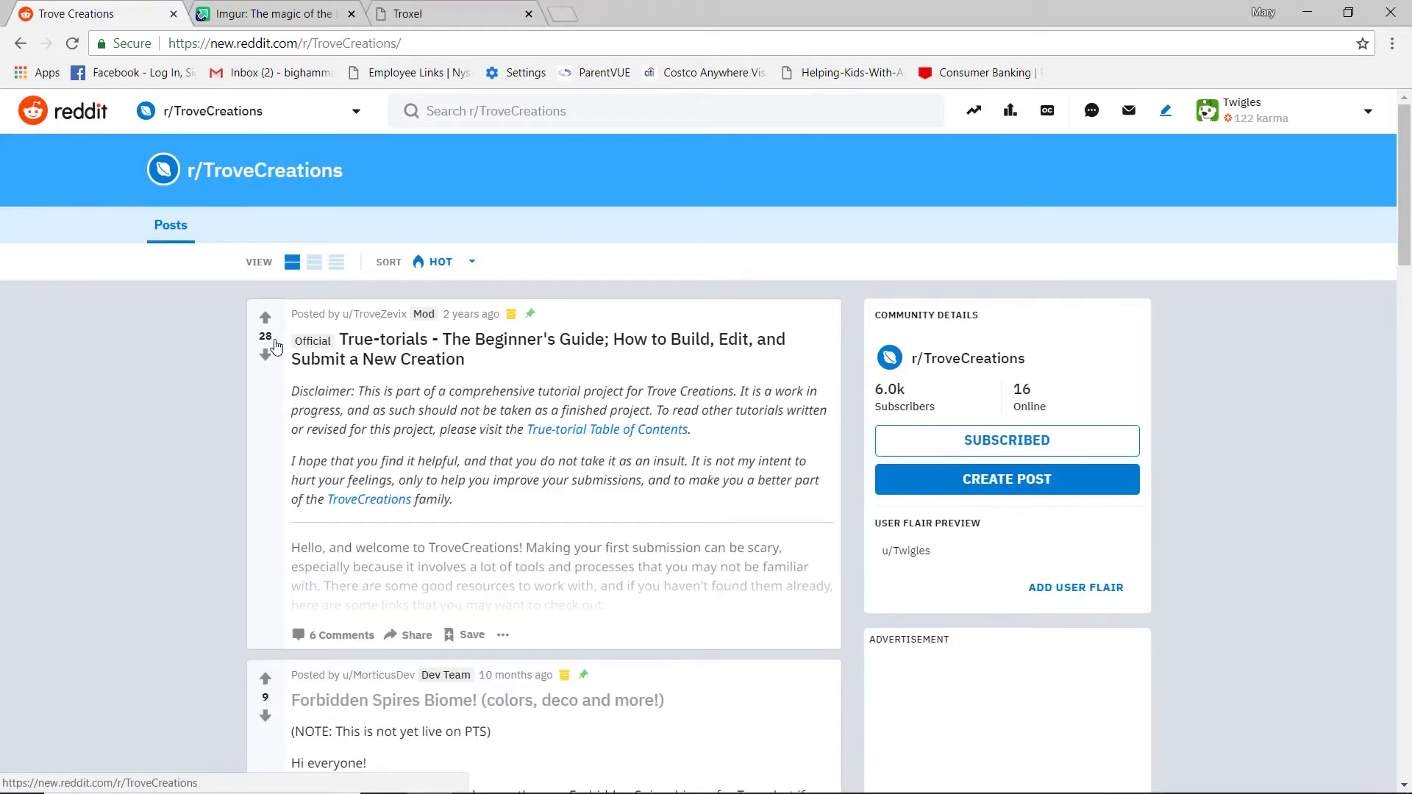
# Step: Reload the r/TroveCreations feed and look for the new Jade Blade post
pyautogui.scroll(-5, 238, 429)
pyautogui.scroll(-3, 238, 430)
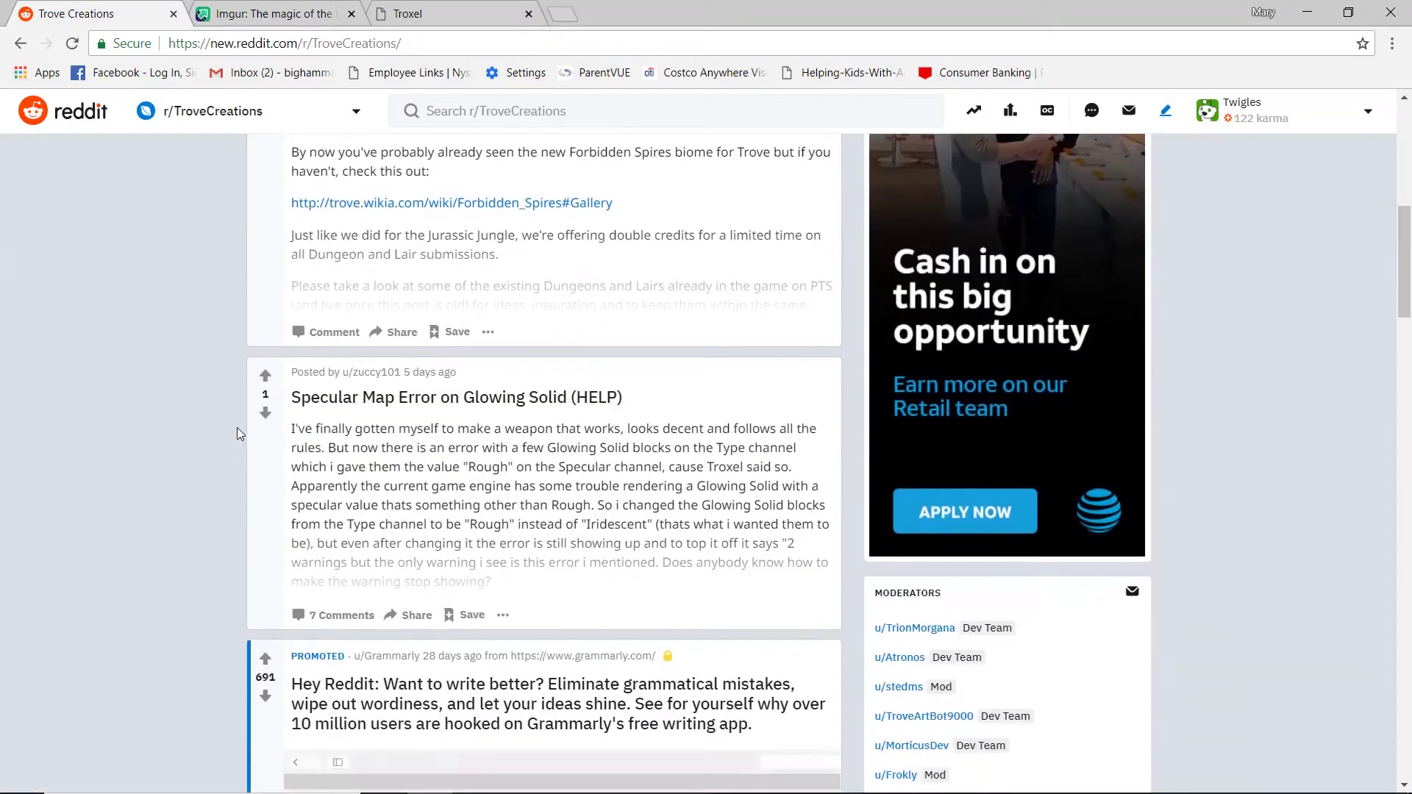
pyautogui.scroll(1, 238, 432)
pyautogui.click(71, 44)
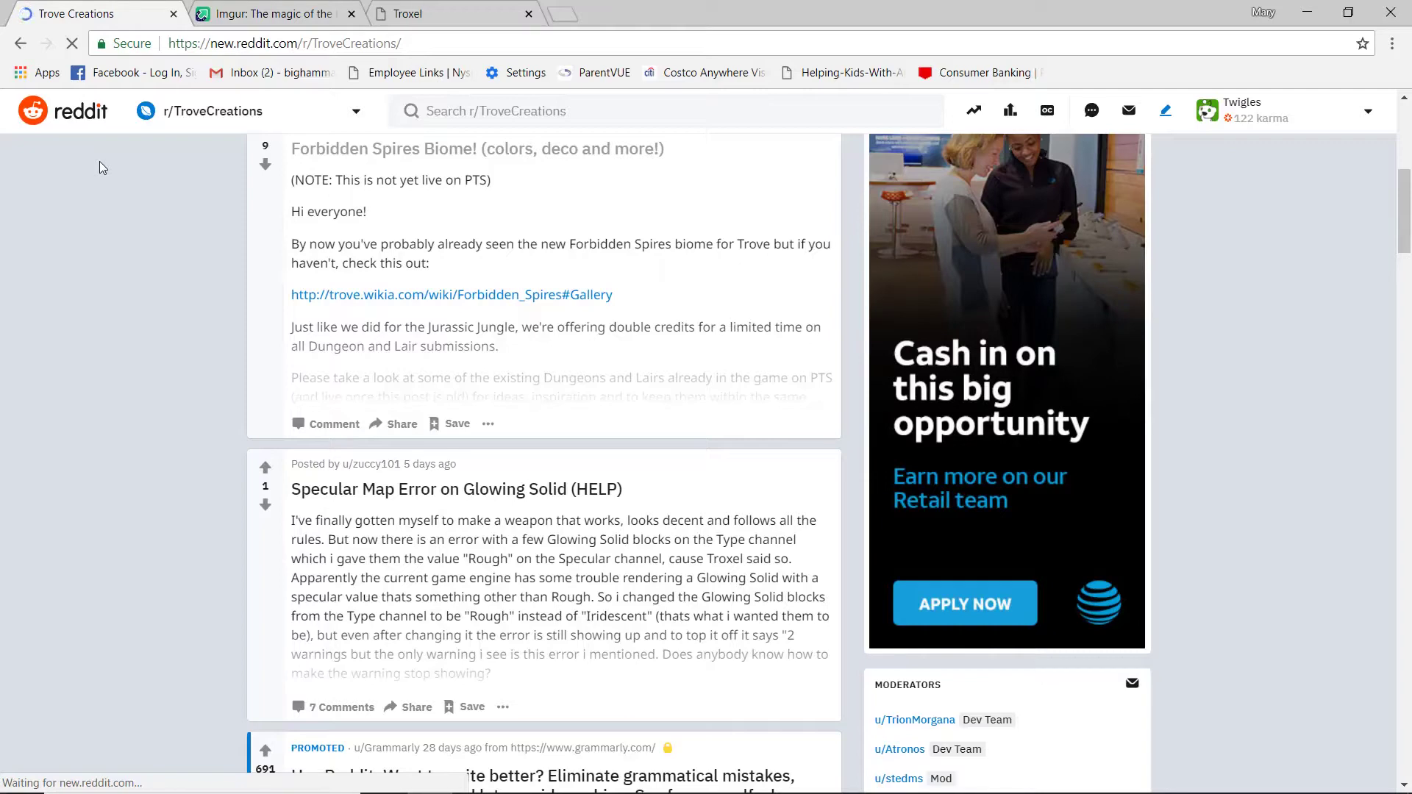
pyautogui.scroll(6, 99, 161)
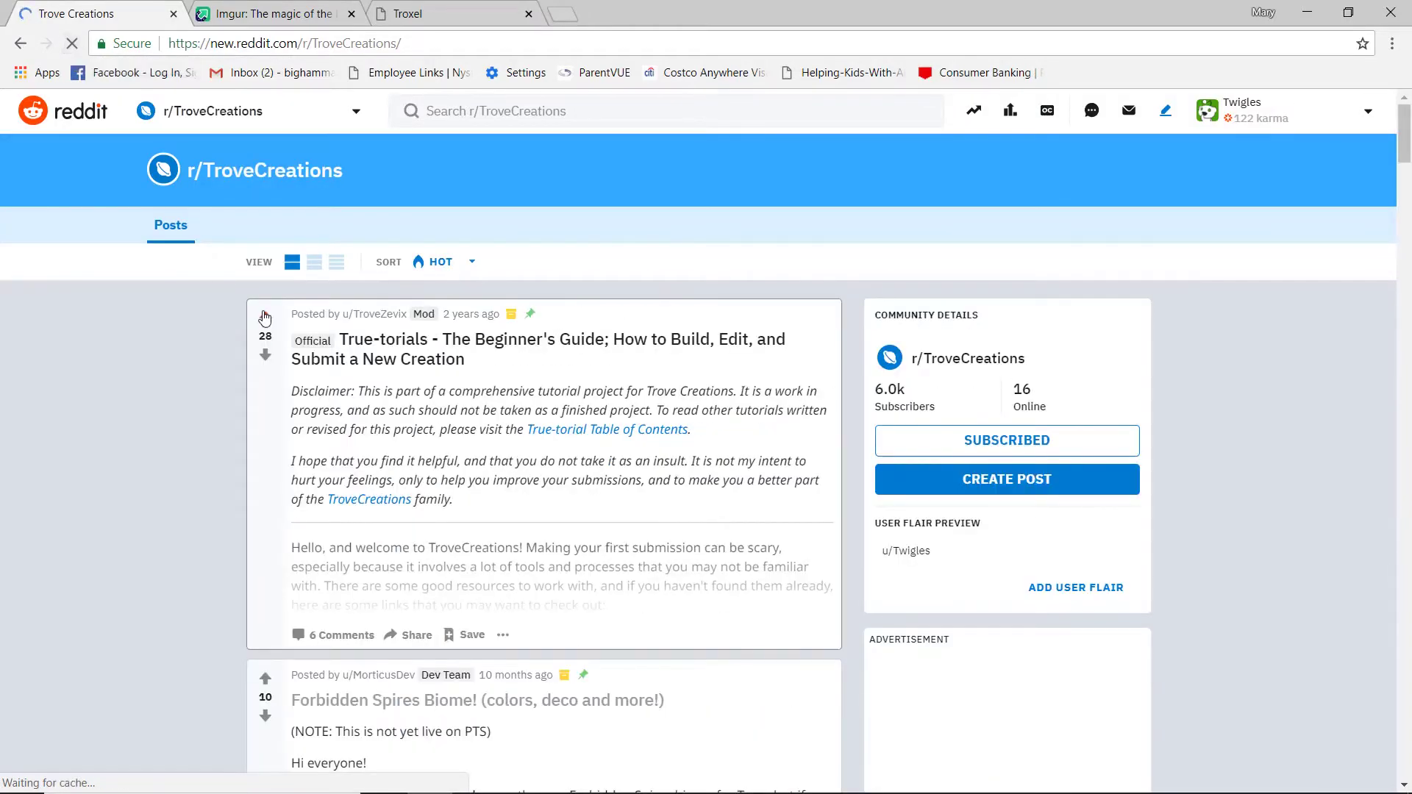
pyautogui.scroll(-4, 249, 471)
pyautogui.scroll(3, 237, 462)
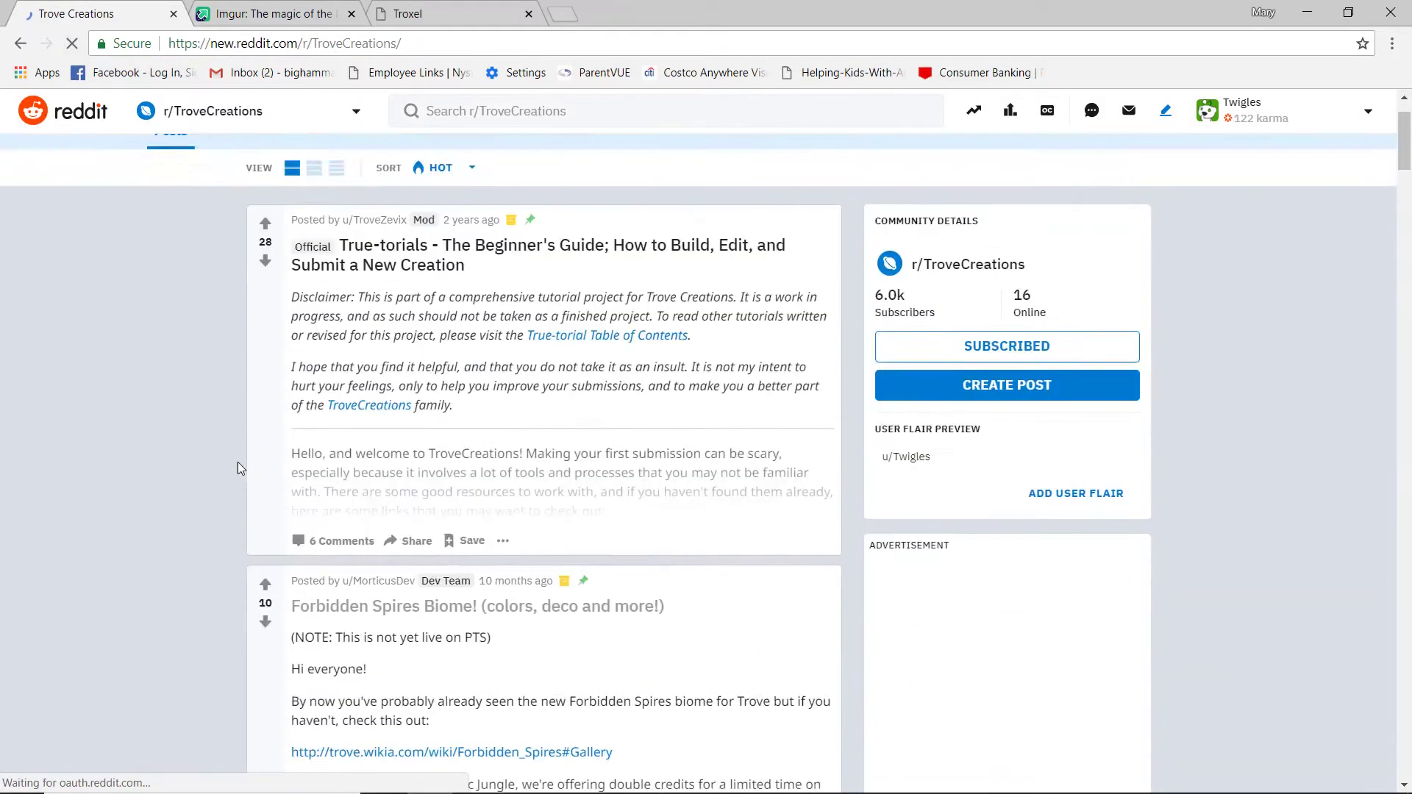
pyautogui.scroll(-1, 233, 438)
pyautogui.scroll(-5, 232, 434)
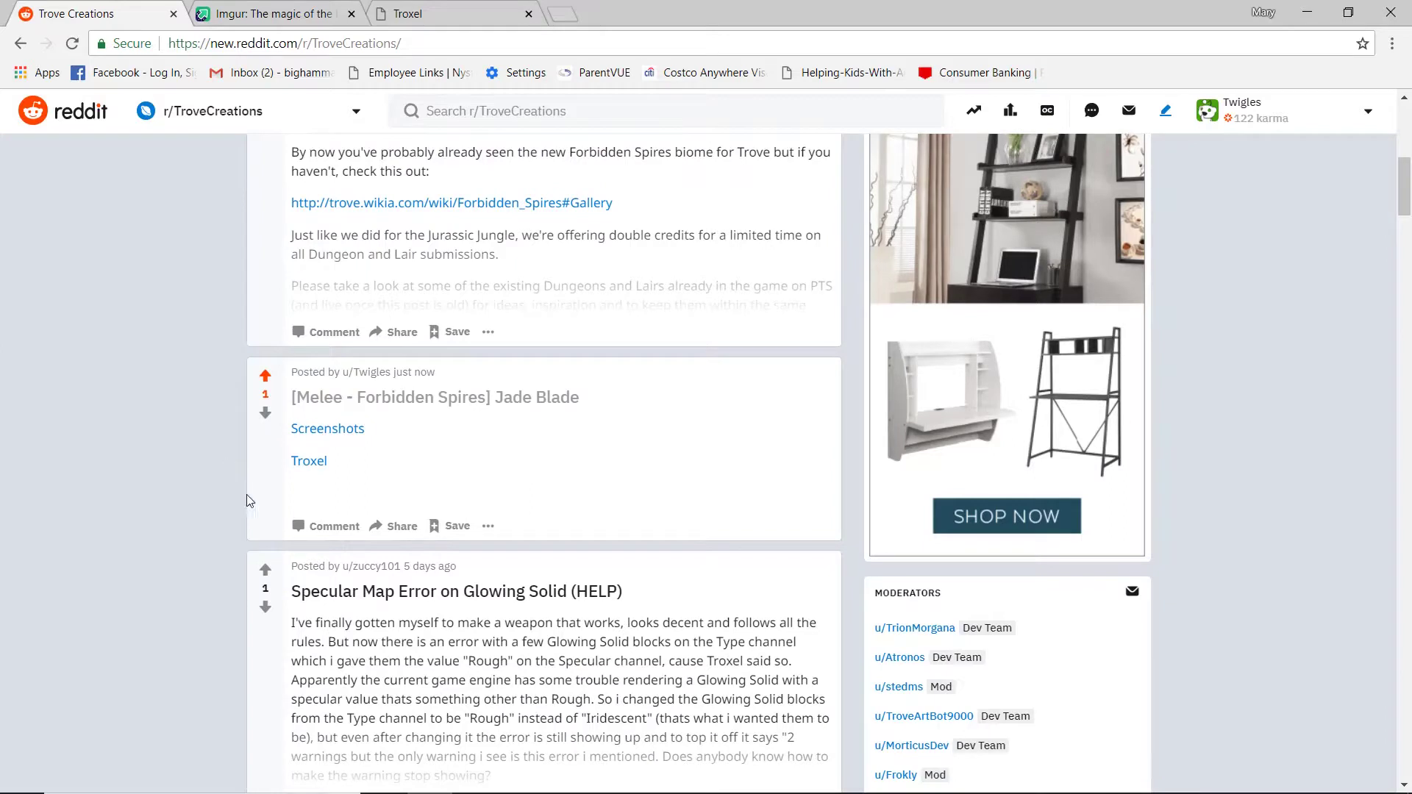
# Step: Set the flair of the Jade Blade post to Needs Review
pyautogui.click(488, 527)
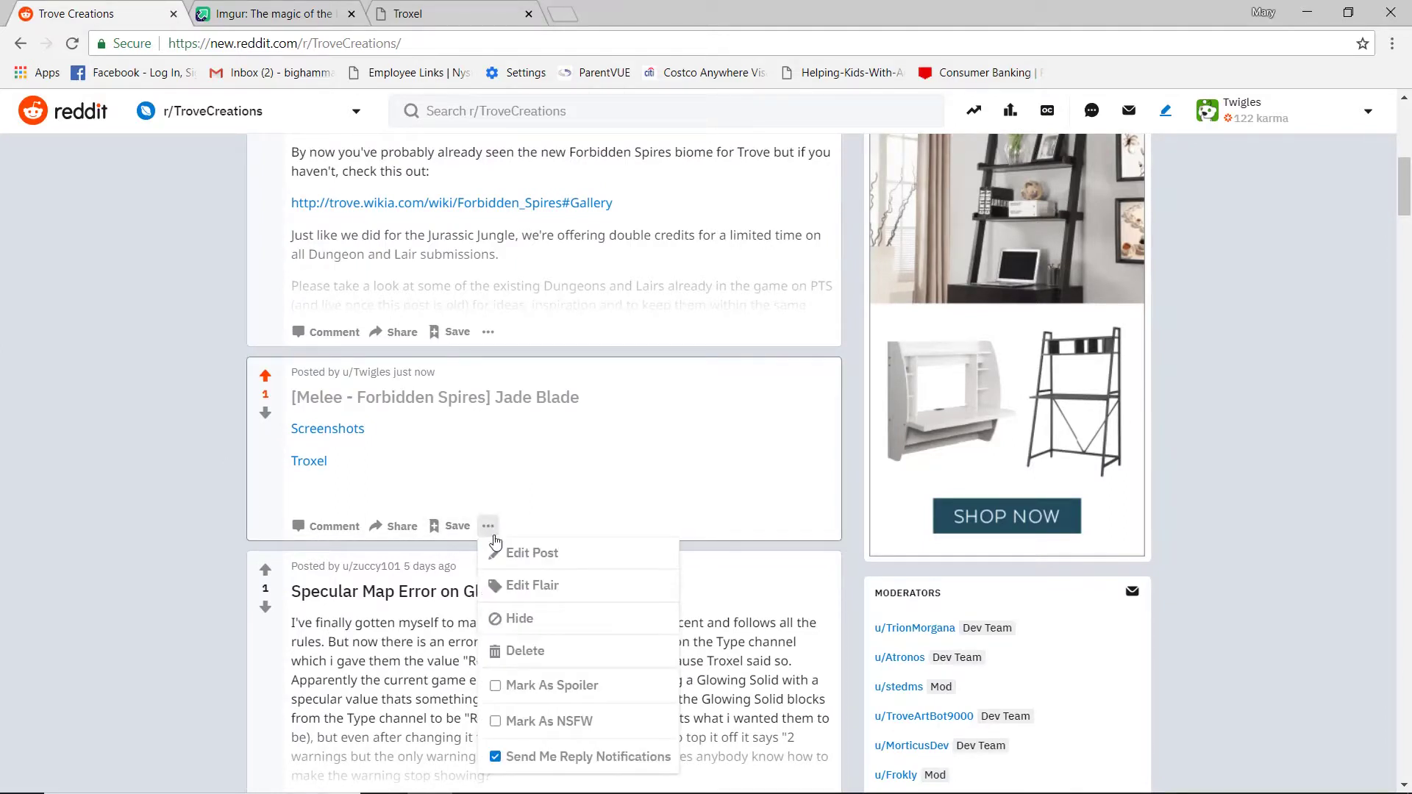
pyautogui.click(516, 588)
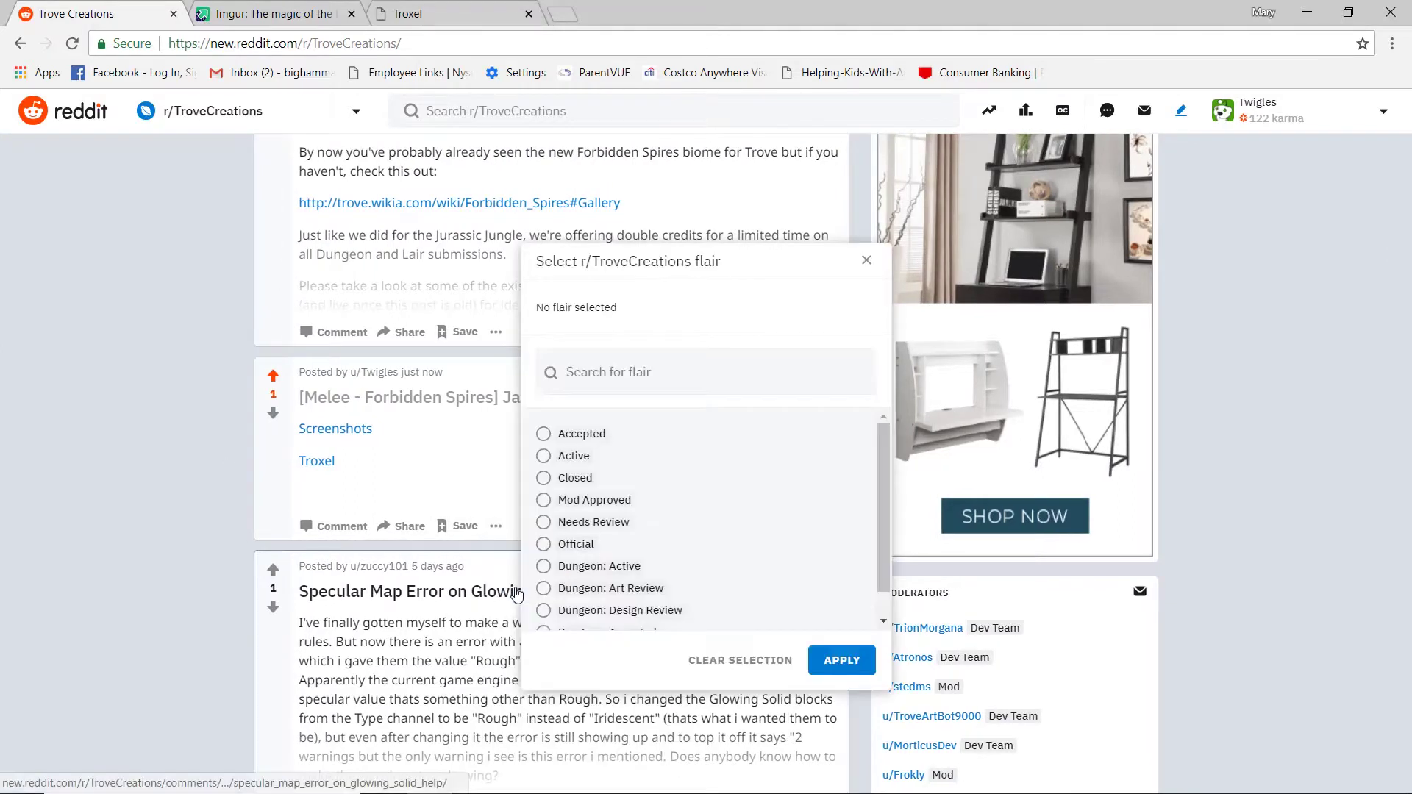
pyautogui.click(571, 460)
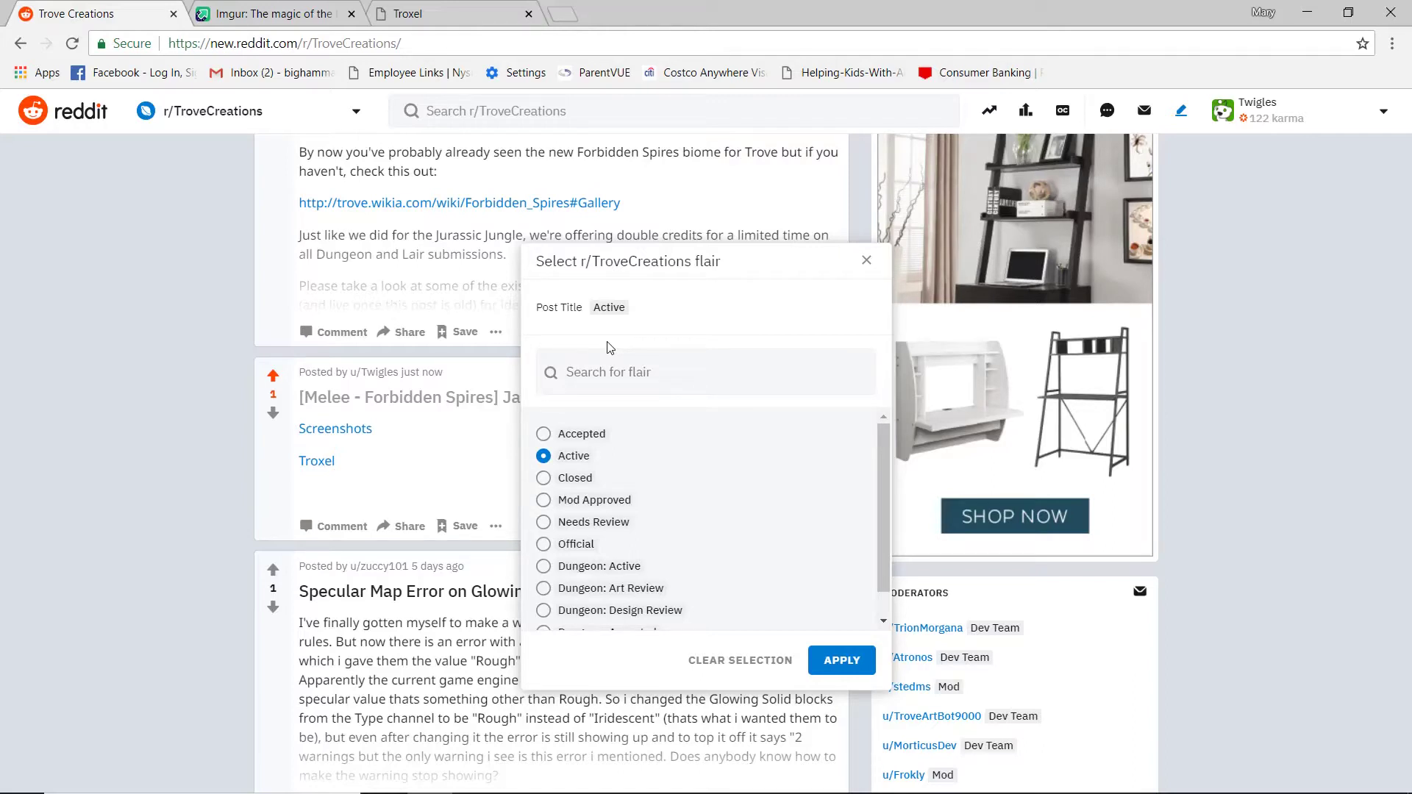
pyautogui.click(586, 524)
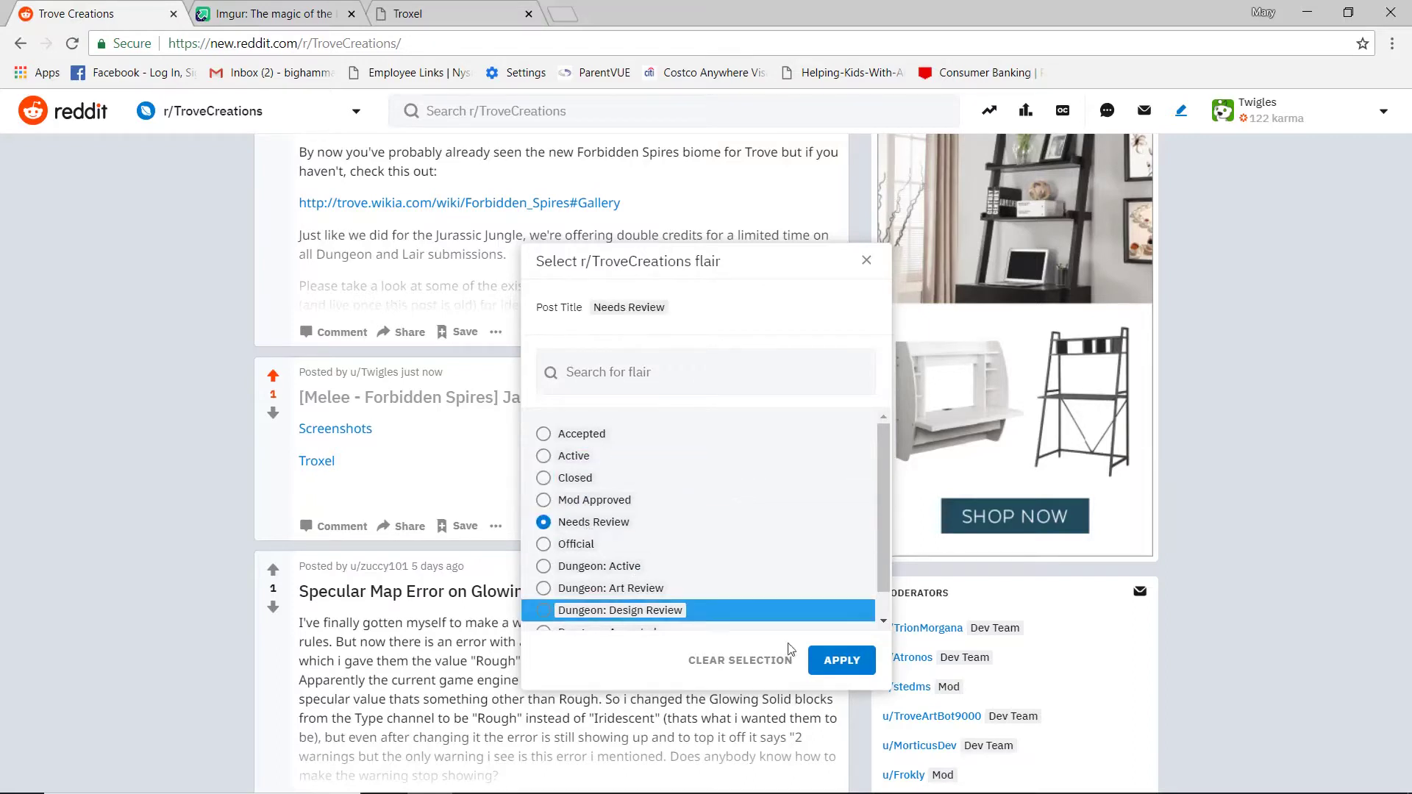
pyautogui.click(853, 663)
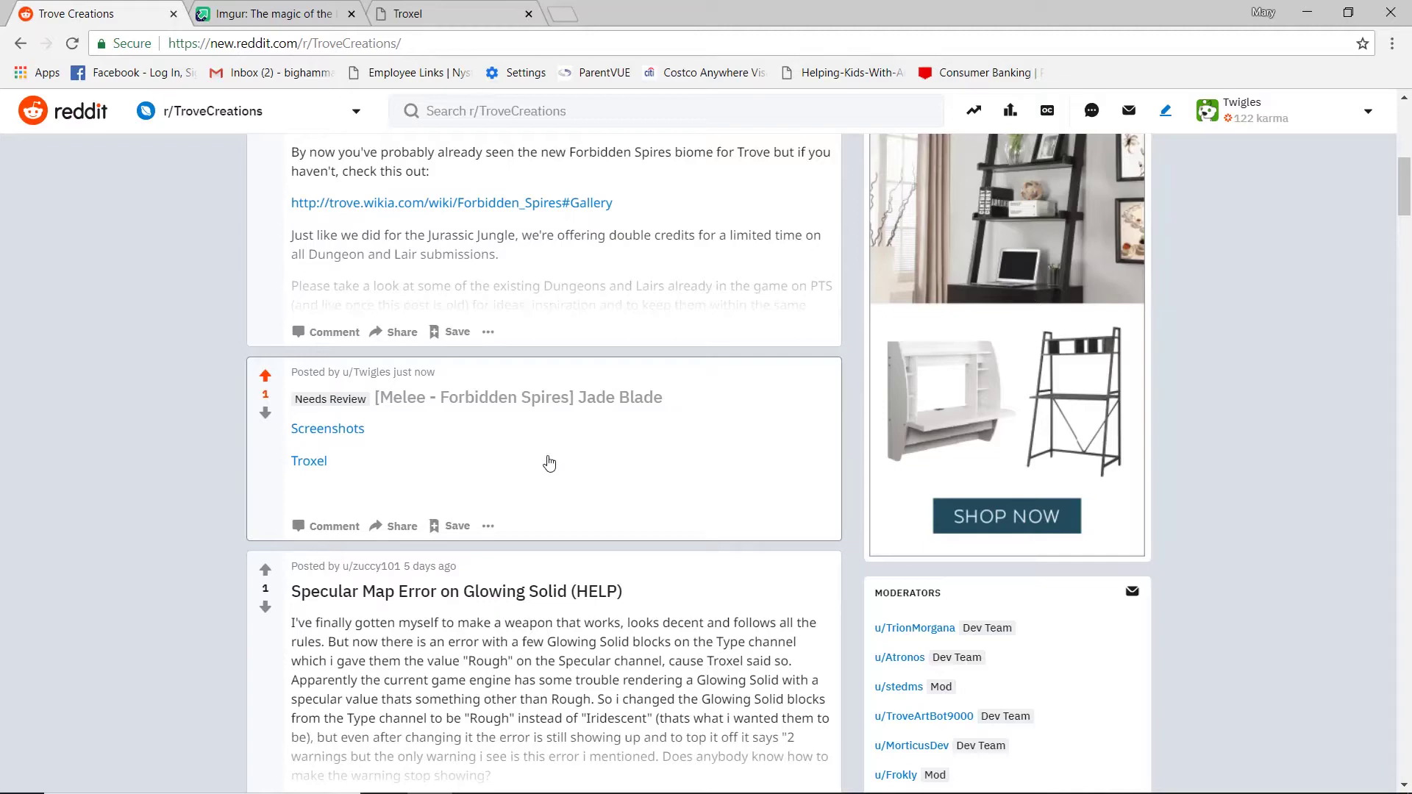
# Step: Switch to Troxel and run the Trove Creations lint check on the weapon as Melee, closing the results after reading them
pyautogui.click(456, 10)
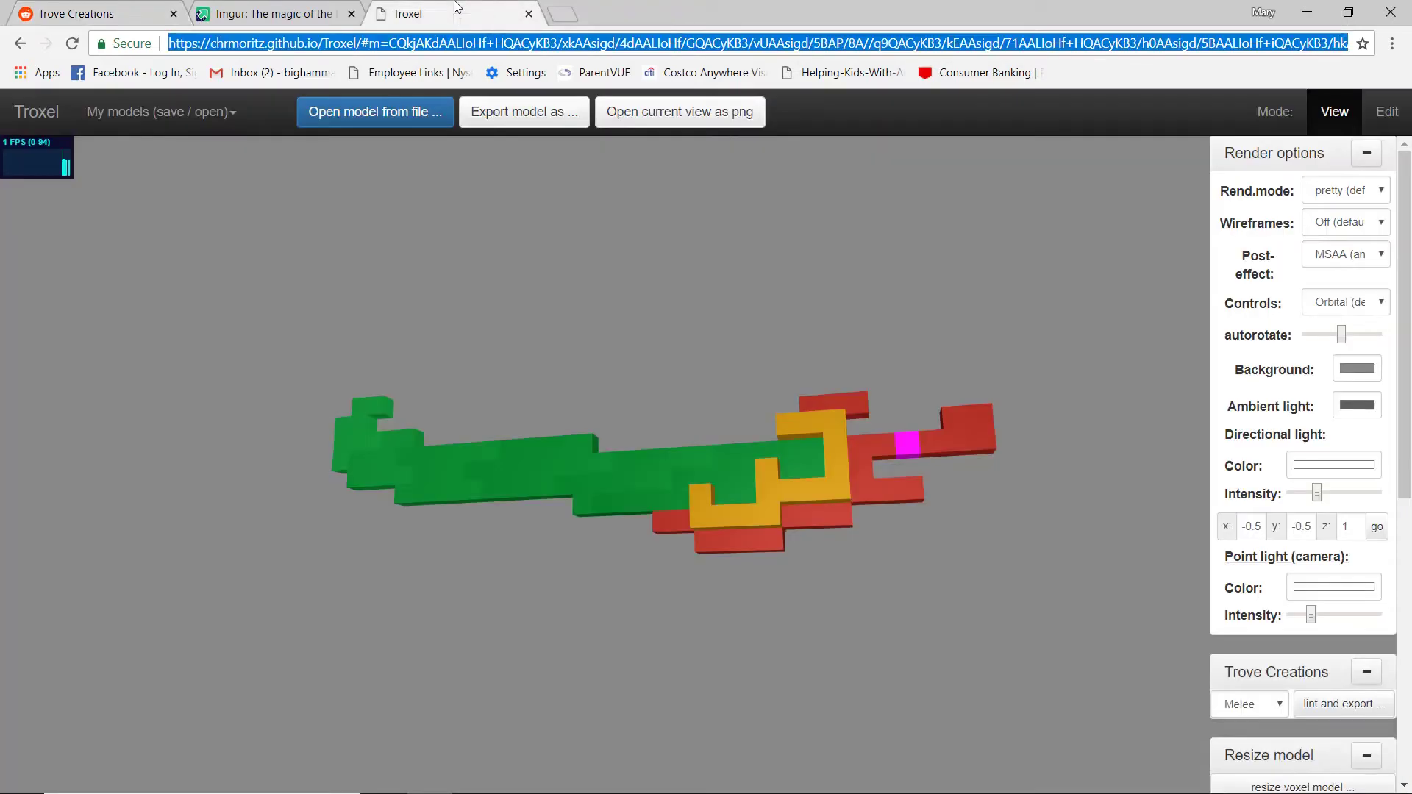
pyautogui.click(677, 253)
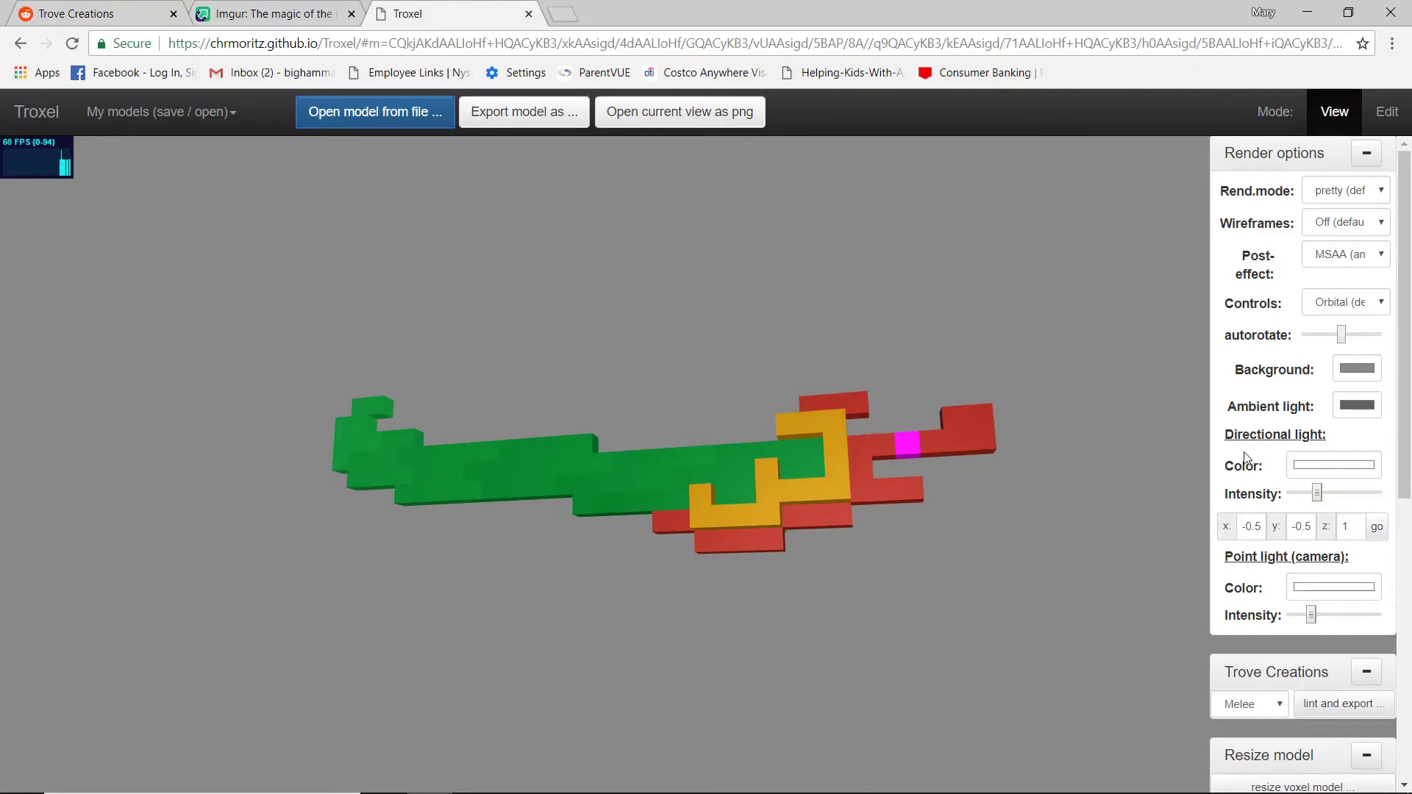
pyautogui.scroll(-3, 1245, 457)
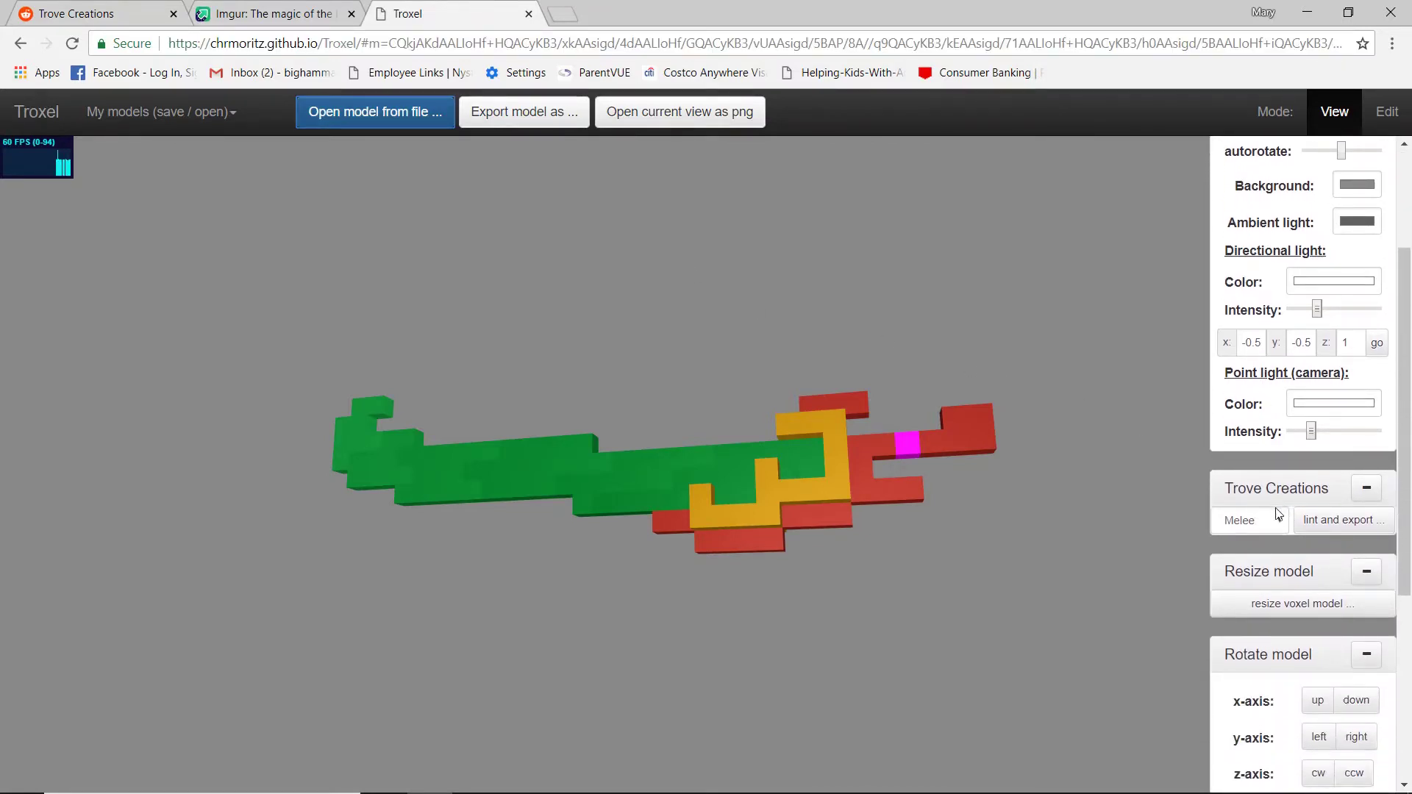
pyautogui.click(1307, 519)
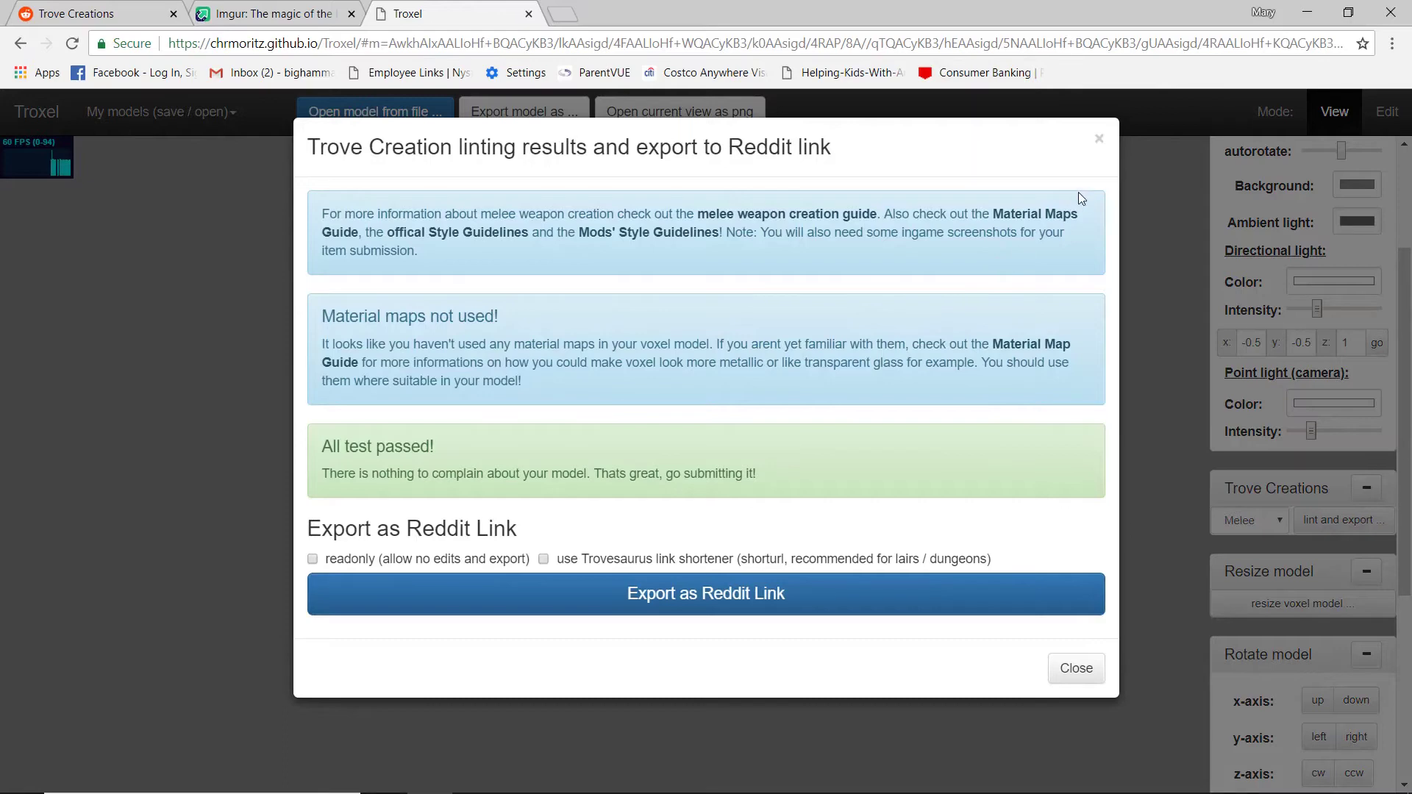
pyautogui.click(1100, 140)
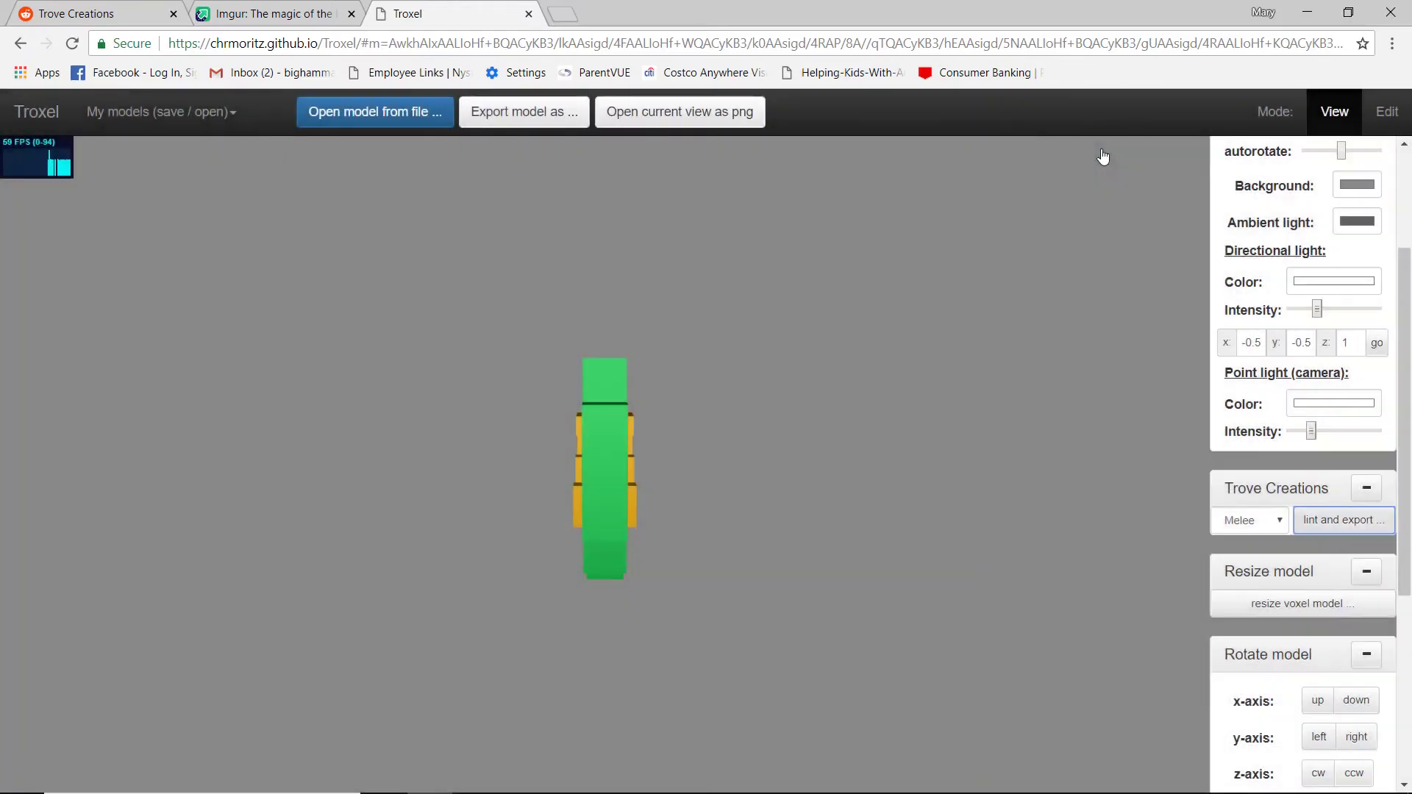
# Step: Return to Reddit, open the Jade Blade post and check the images behind its Screenshots link
pyautogui.click(22, 8)
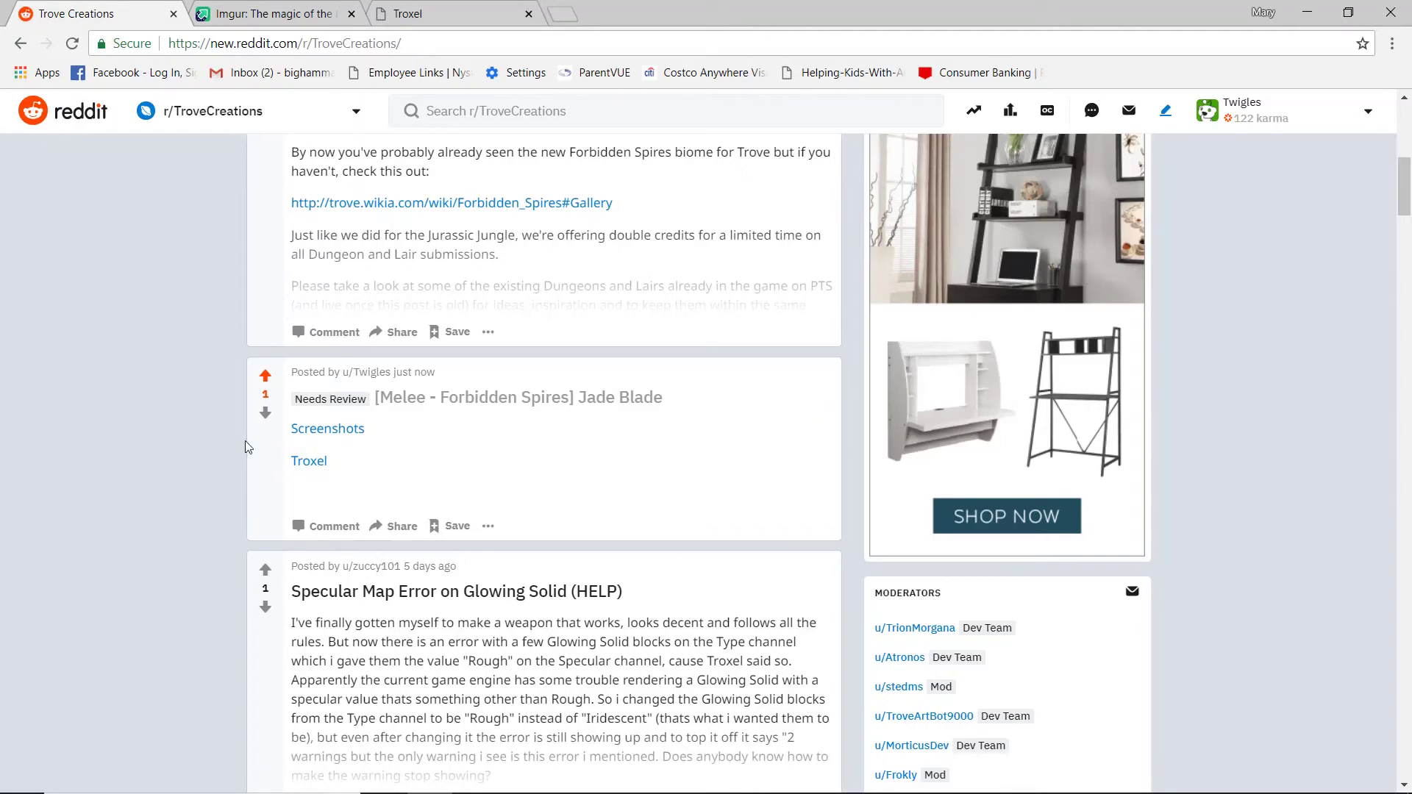
pyautogui.click(415, 448)
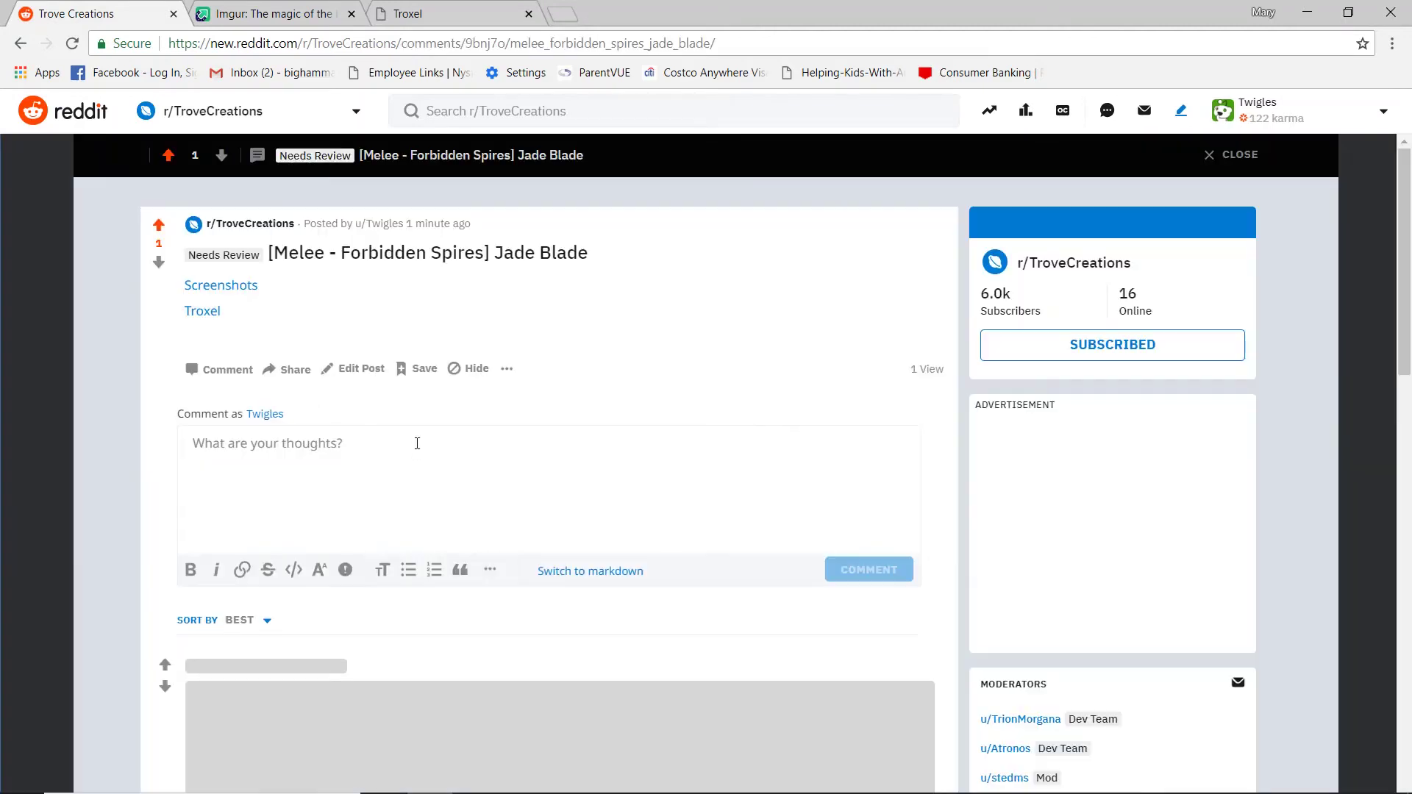
pyautogui.click(247, 290)
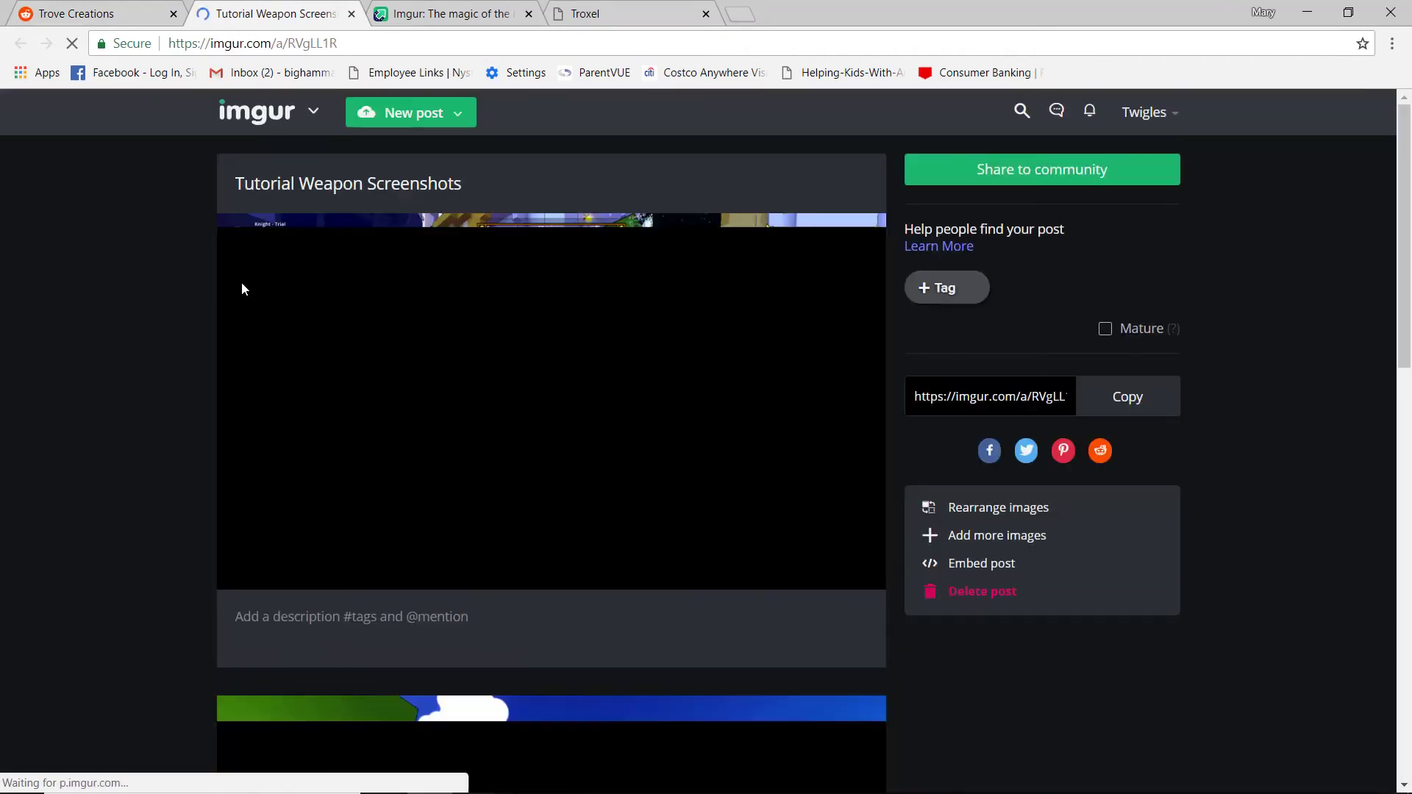
pyautogui.scroll(-10, 124, 337)
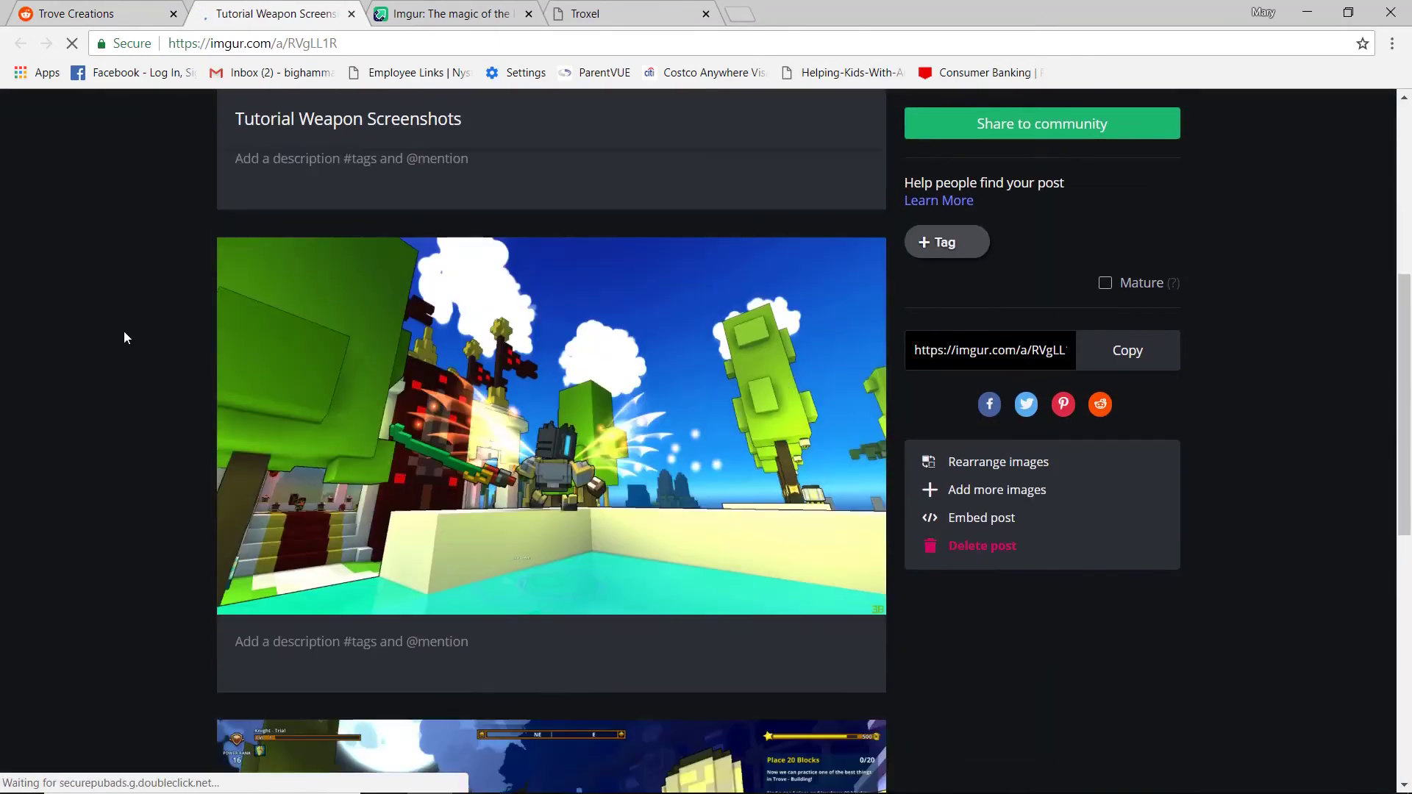
pyautogui.scroll(-2, 123, 331)
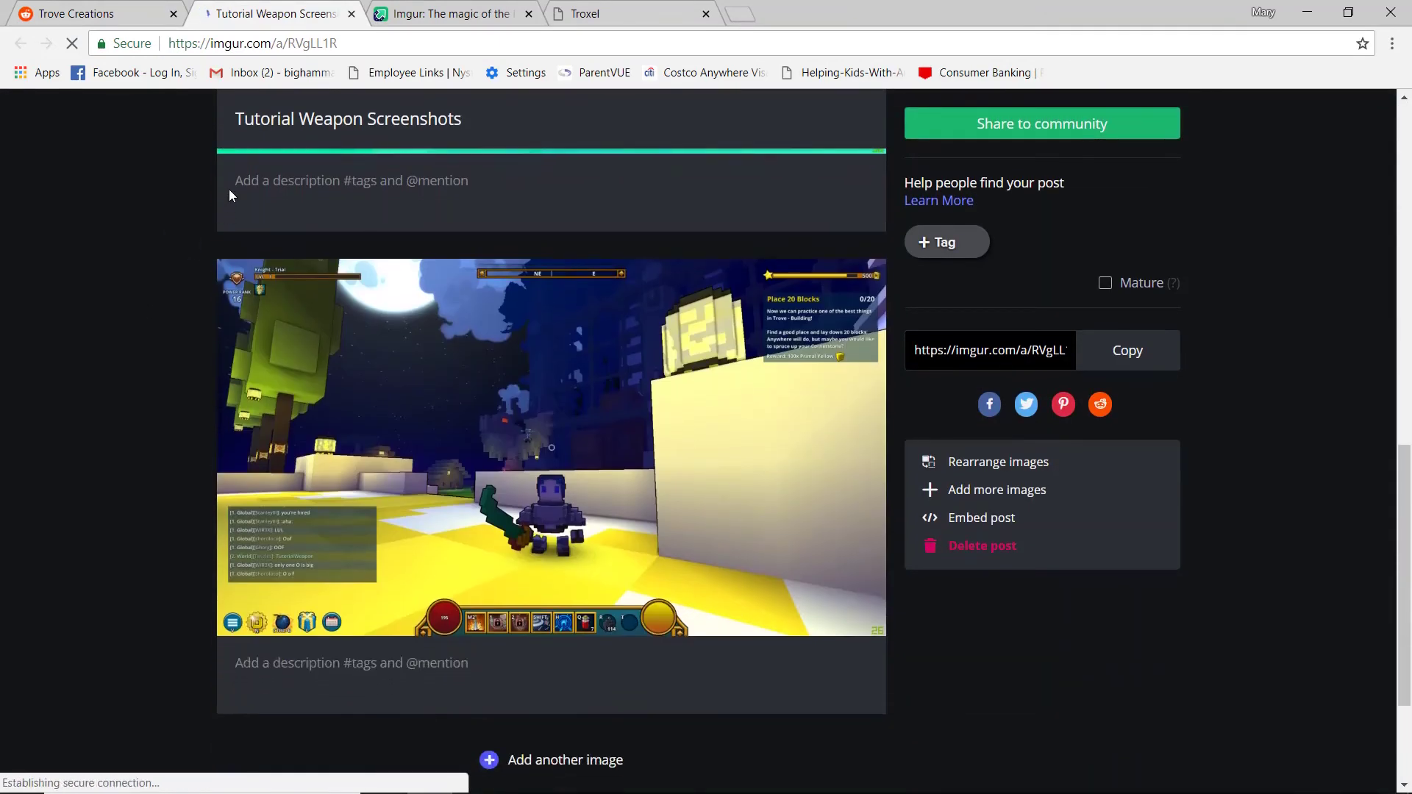
# Step: Open the Troxel link from the Reddit post, inspect the weapon model from the side, and return to the post
pyautogui.click(125, 14)
pyautogui.click(193, 314)
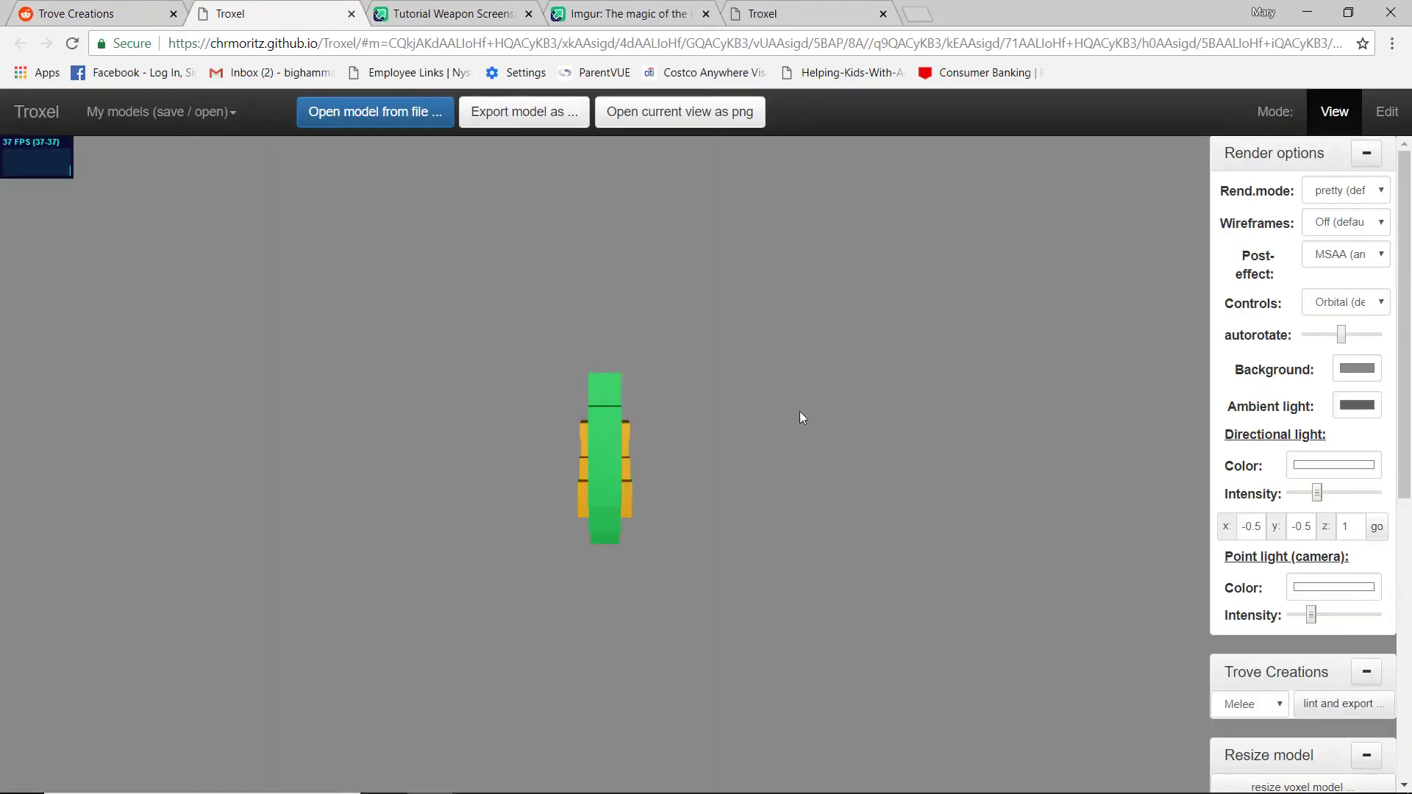
pyautogui.moveTo(801, 413); pyautogui.dragTo(522, 409)
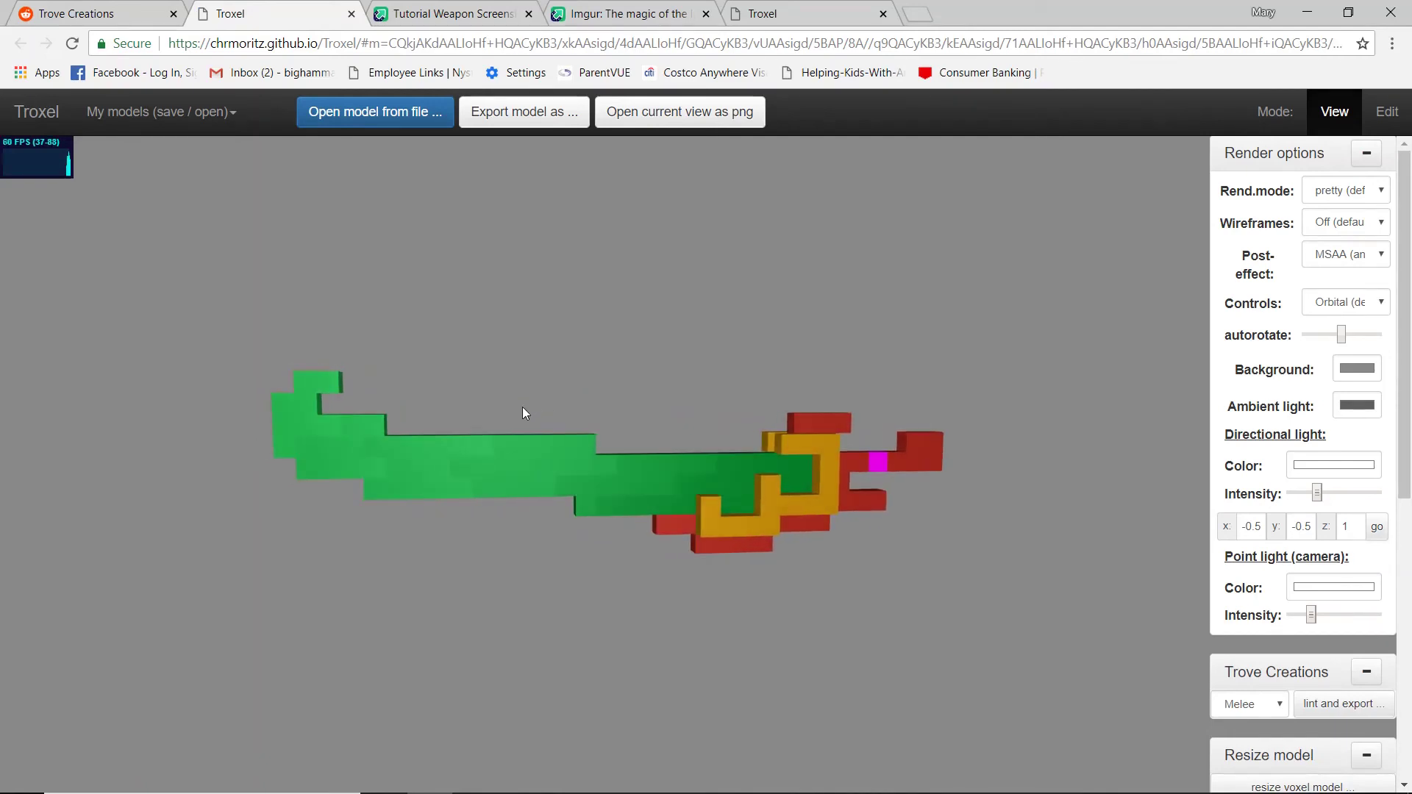
pyautogui.click(126, 13)
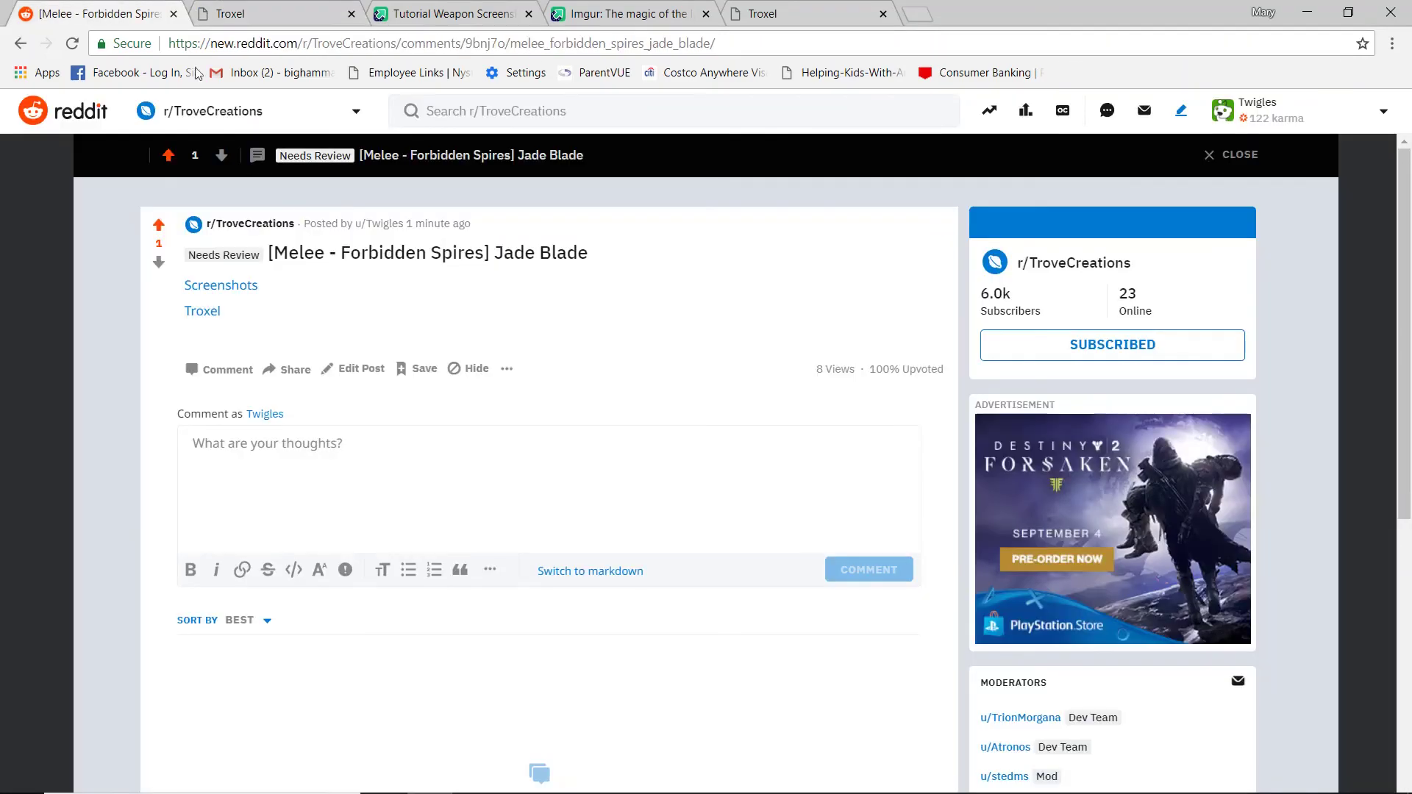